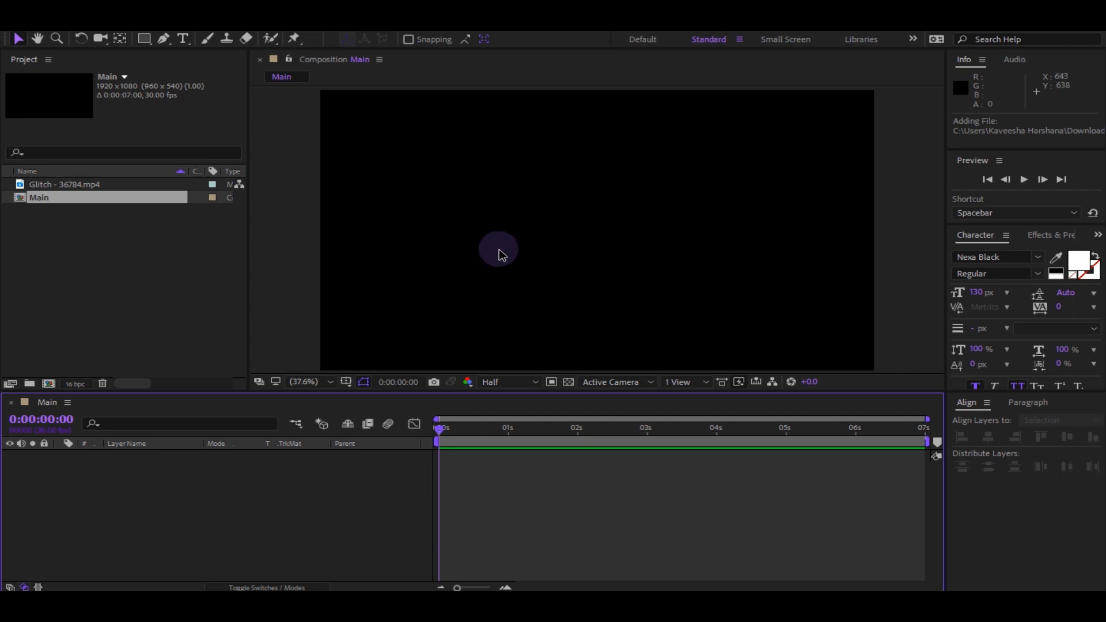
- Create a text layer reading "Glitchy" in the Main composition
click(185, 39)
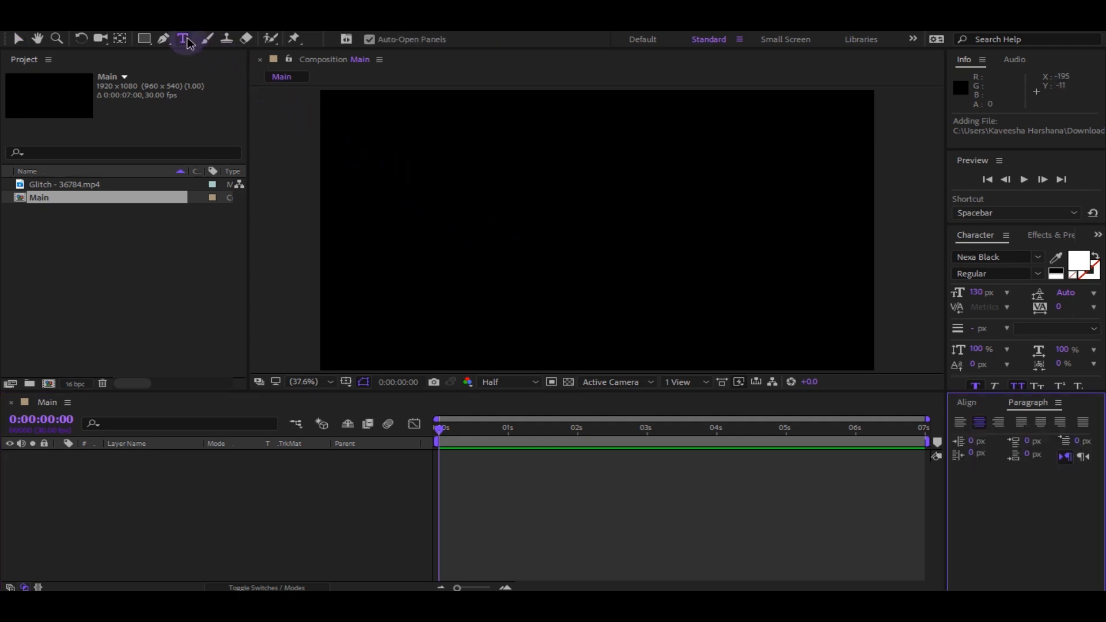
click(472, 271)
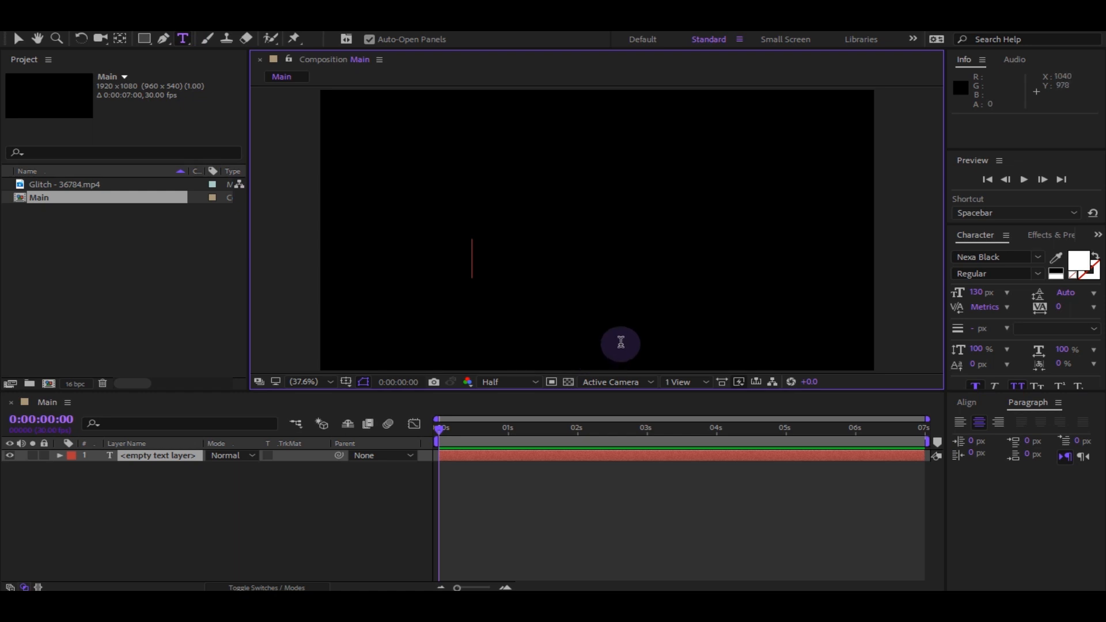
text(Glitchy)
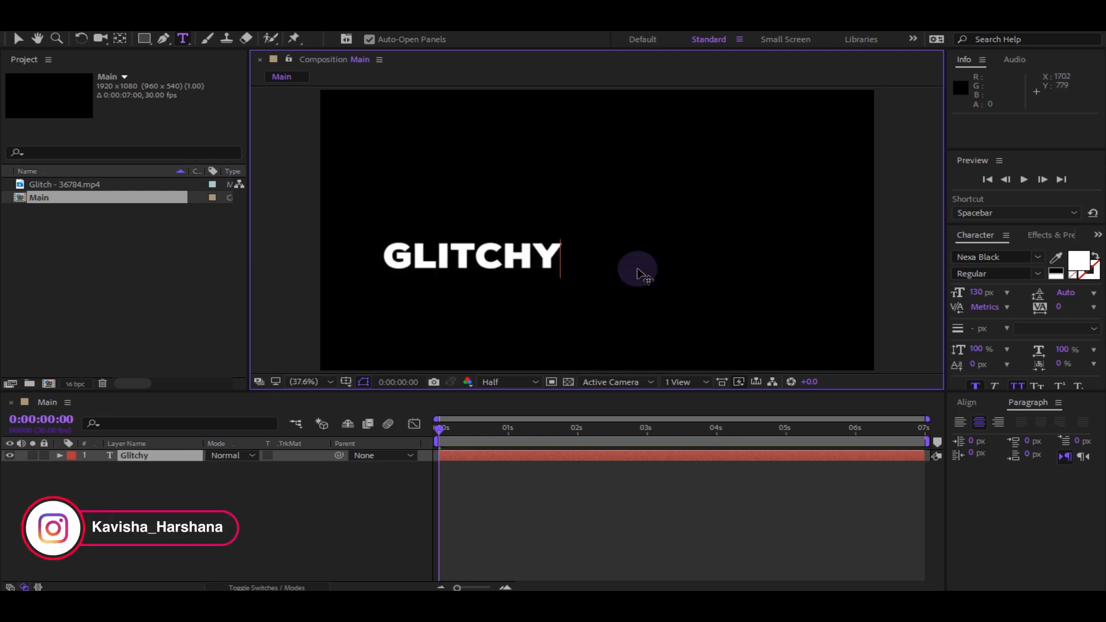
- Set the font size of the whole Glitchy text to 135 px
double_click(550, 256)
click(983, 293)
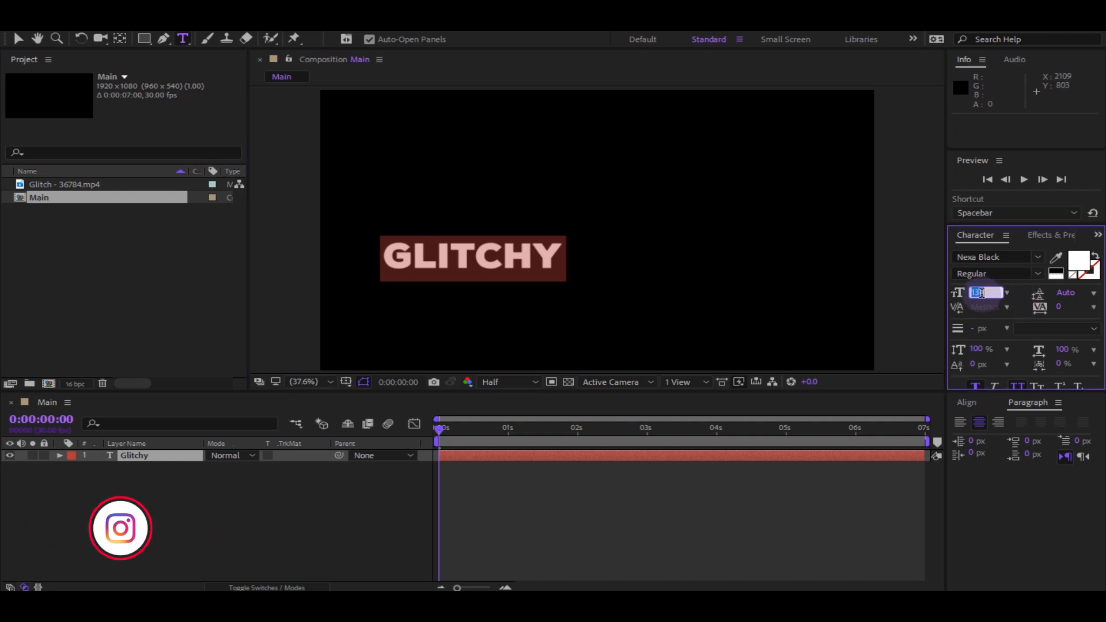
text(135)
key(Return)
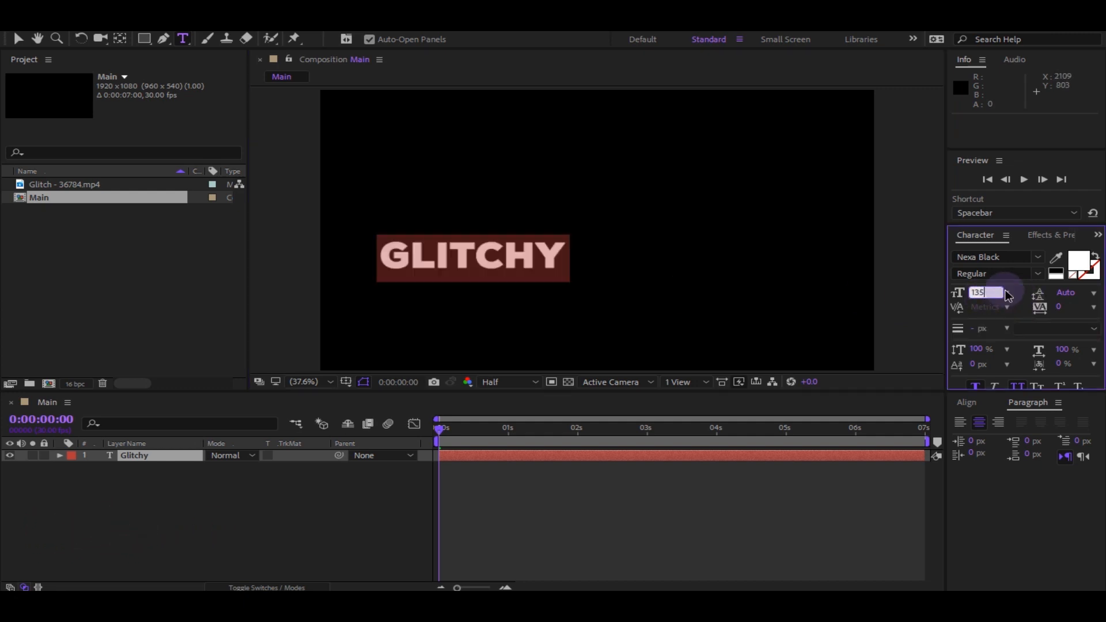
mouse_move(505, 257)
mouse_down()
mouse_move(553, 256)
mouse_move(521, 259)
mouse_up()
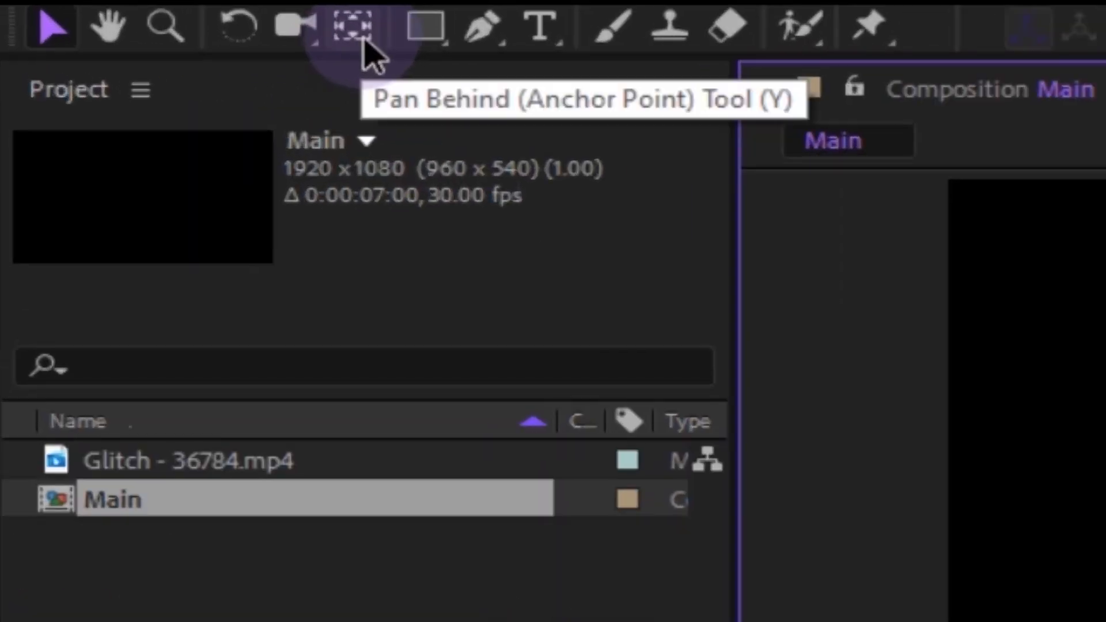
- Centre the text layer's anchor point and align the layer horizontally and vertically to the centre of the composition
click(362, 40)
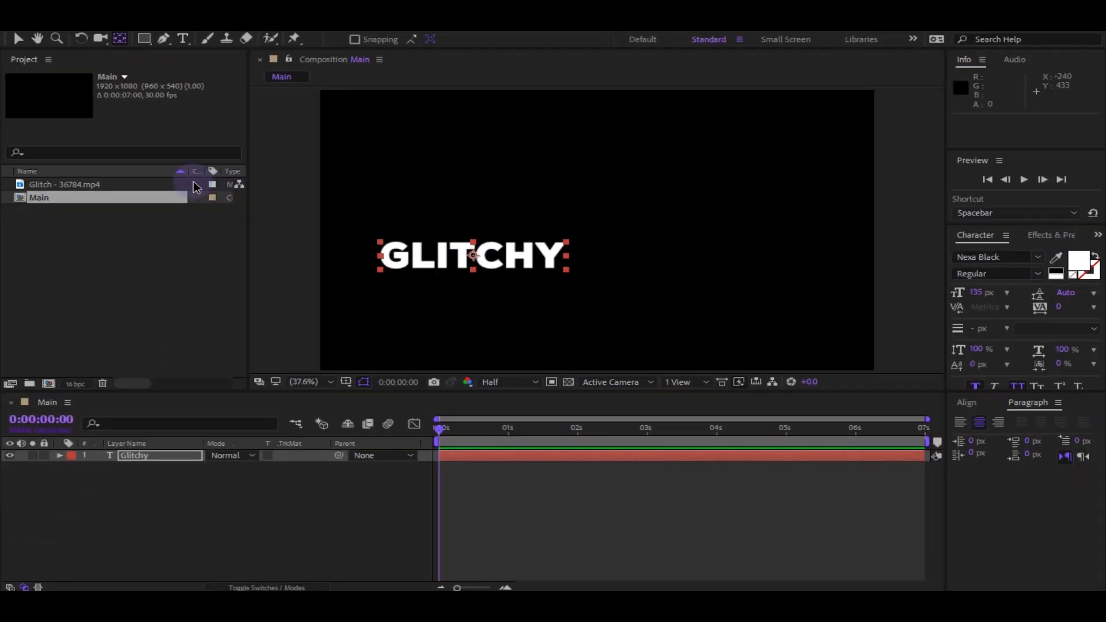
click(17, 40)
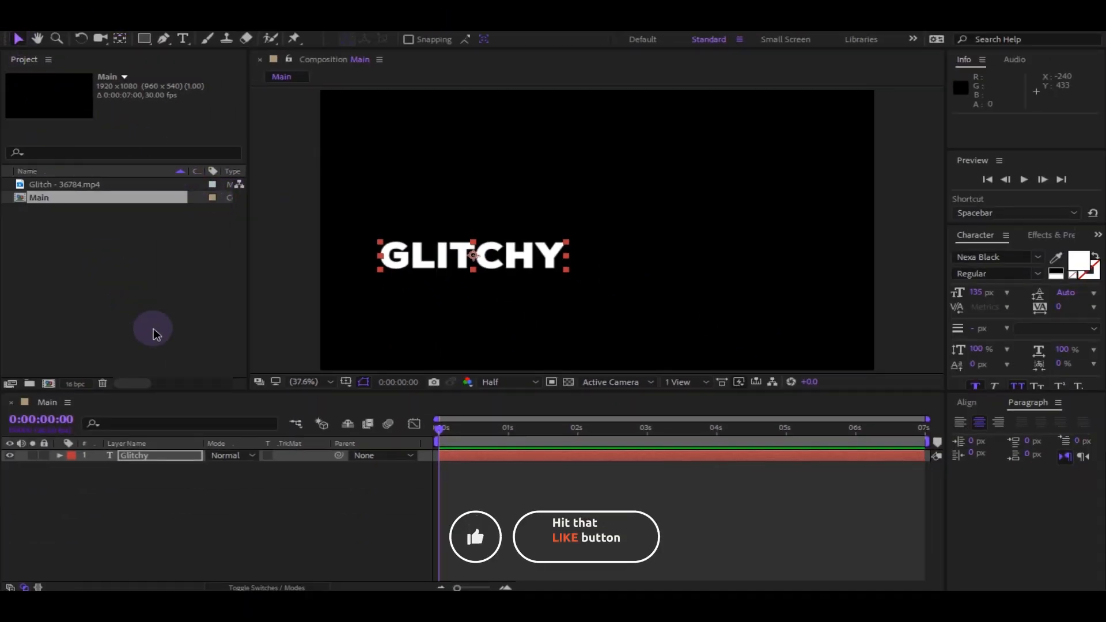
click(966, 403)
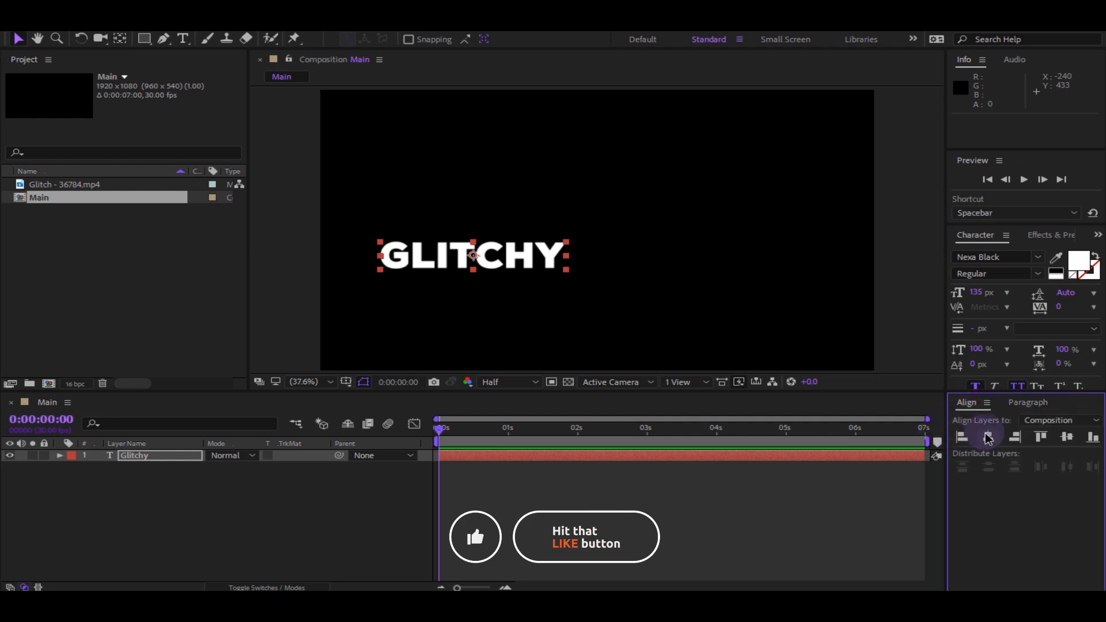
click(988, 438)
click(1066, 436)
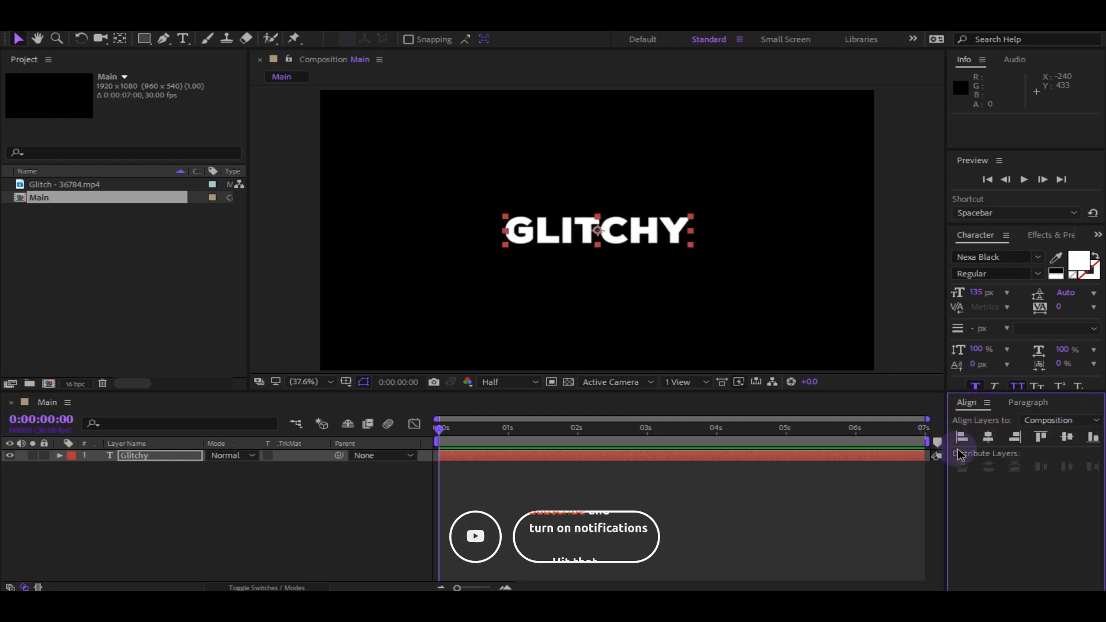
click(368, 506)
click(624, 211)
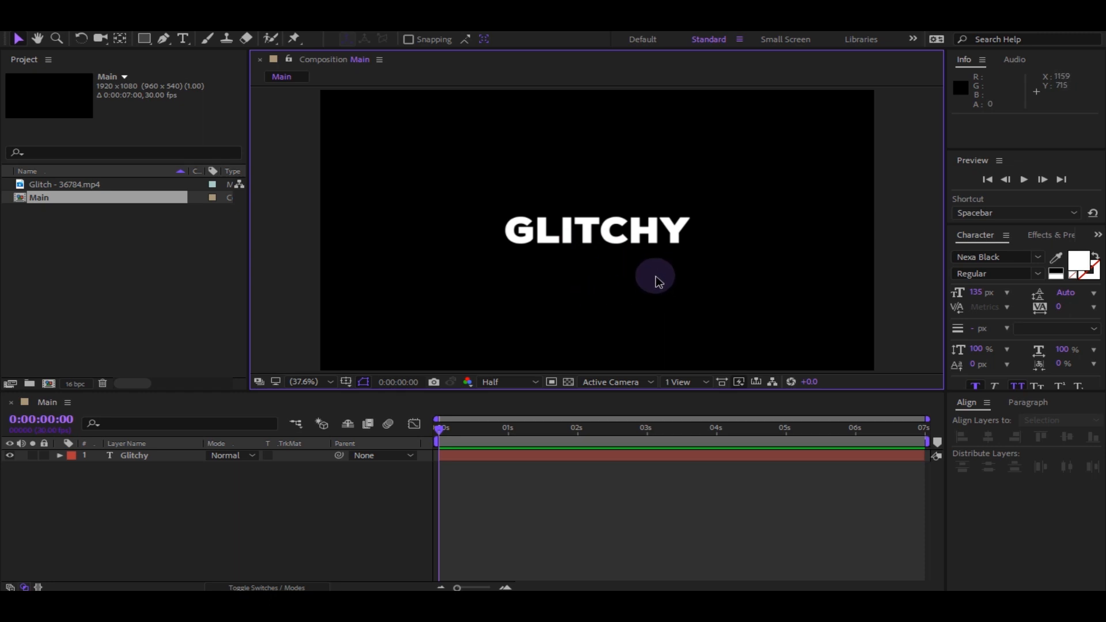
- Add an Opacity text animator to the Glitchy layer and set its opacity to 0%
click(63, 458)
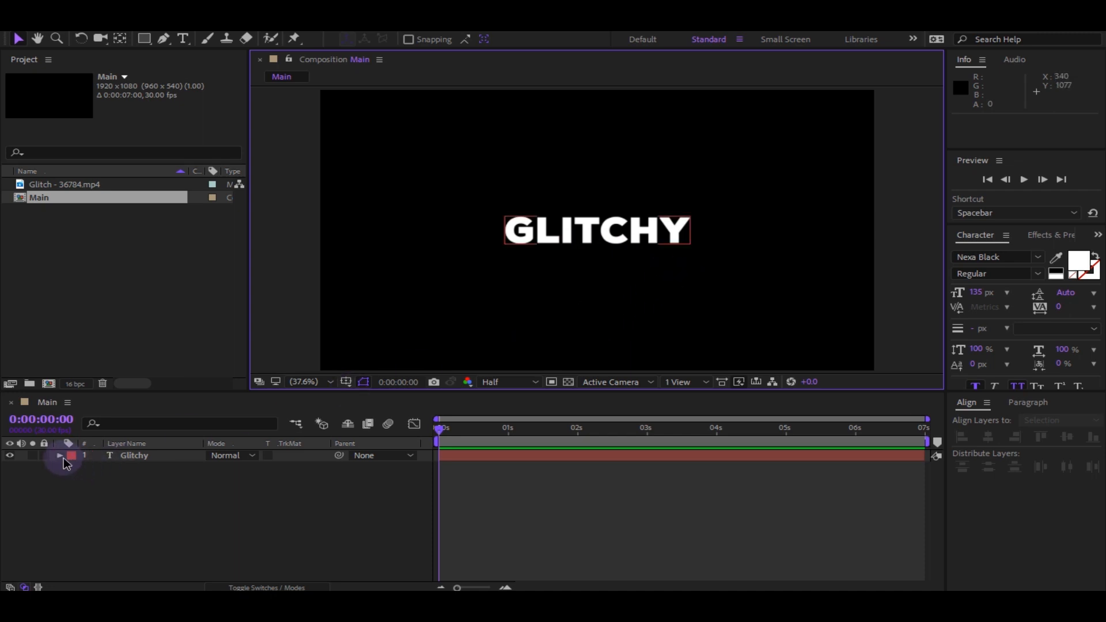
click(61, 457)
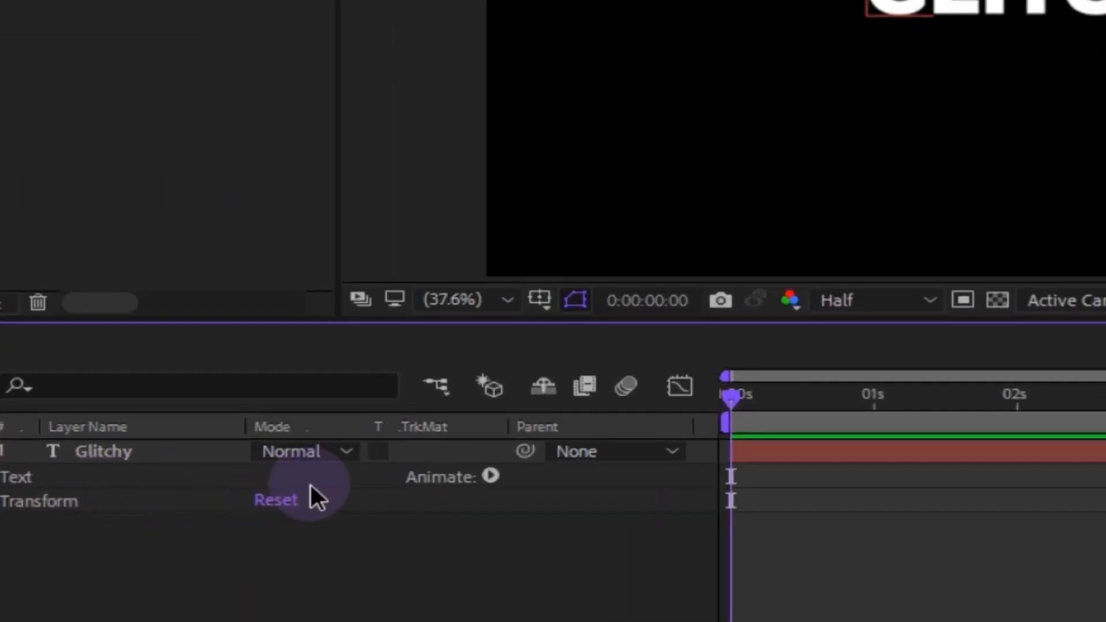
click(323, 468)
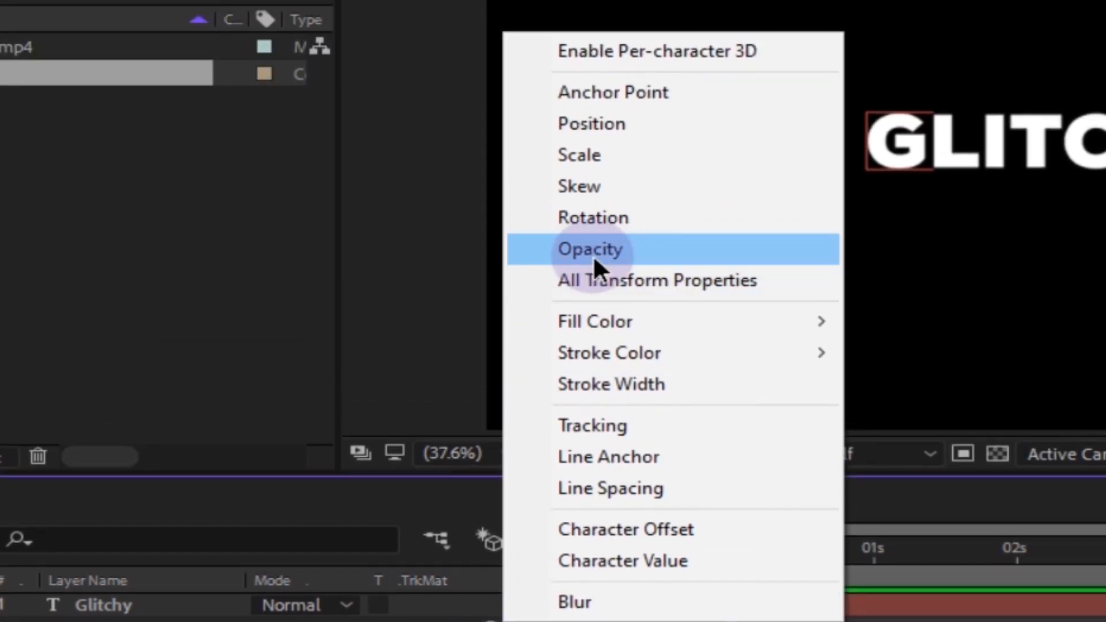
click(593, 258)
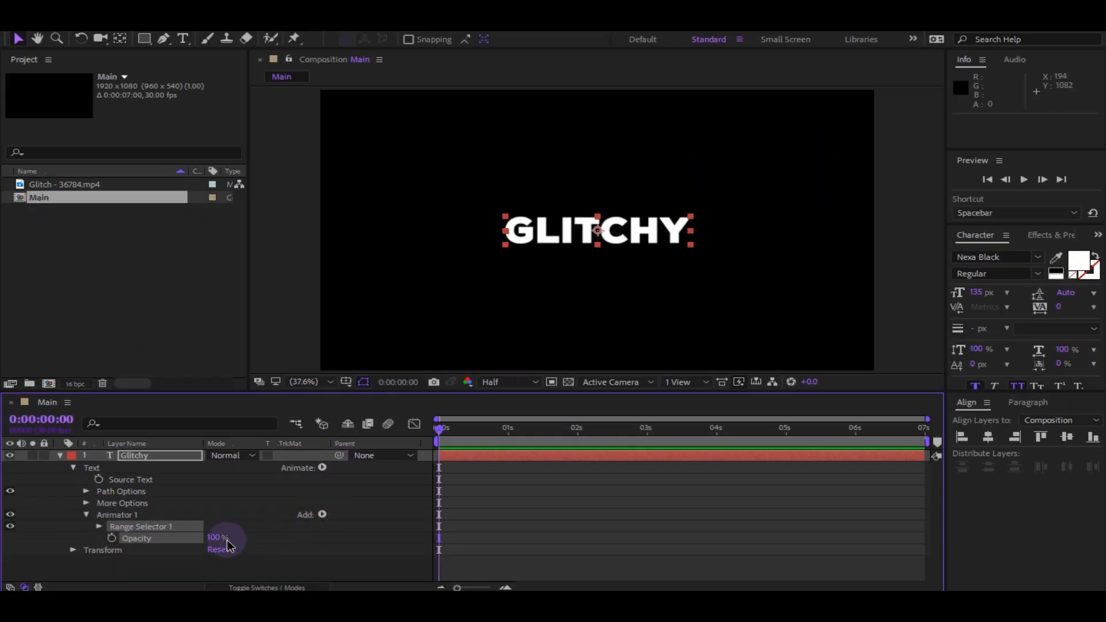
drag(215, 538, 33, 542)
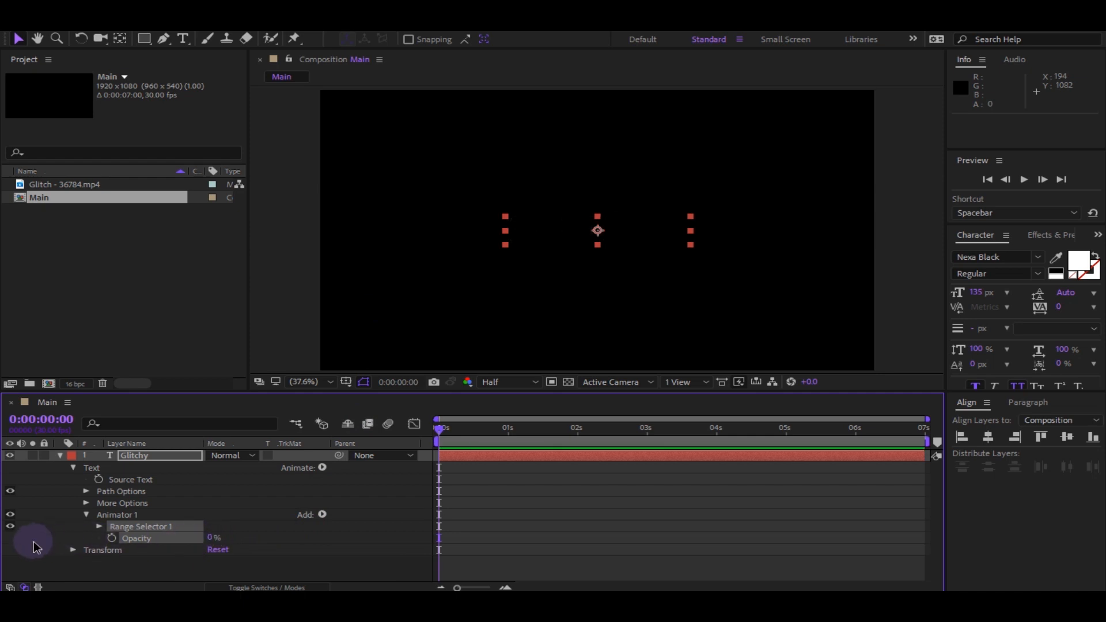
- Keyframe the opacity animator's Range Selector Start from 0% at 0 seconds to 100% at 1 second and scrub through the reveal
click(100, 526)
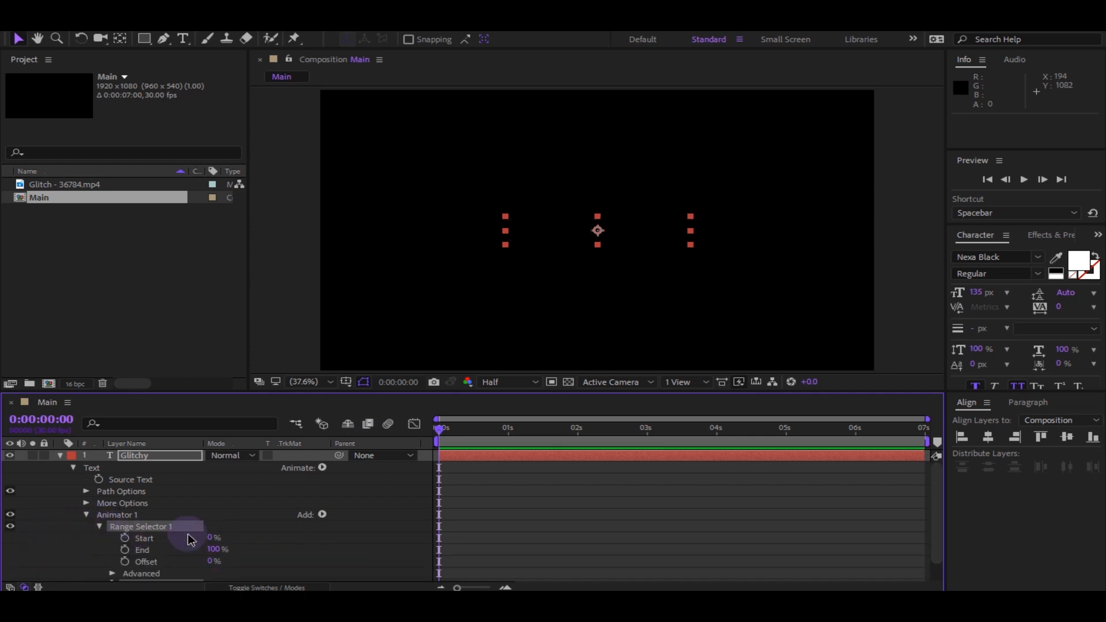
scroll(265, 541, down, 1)
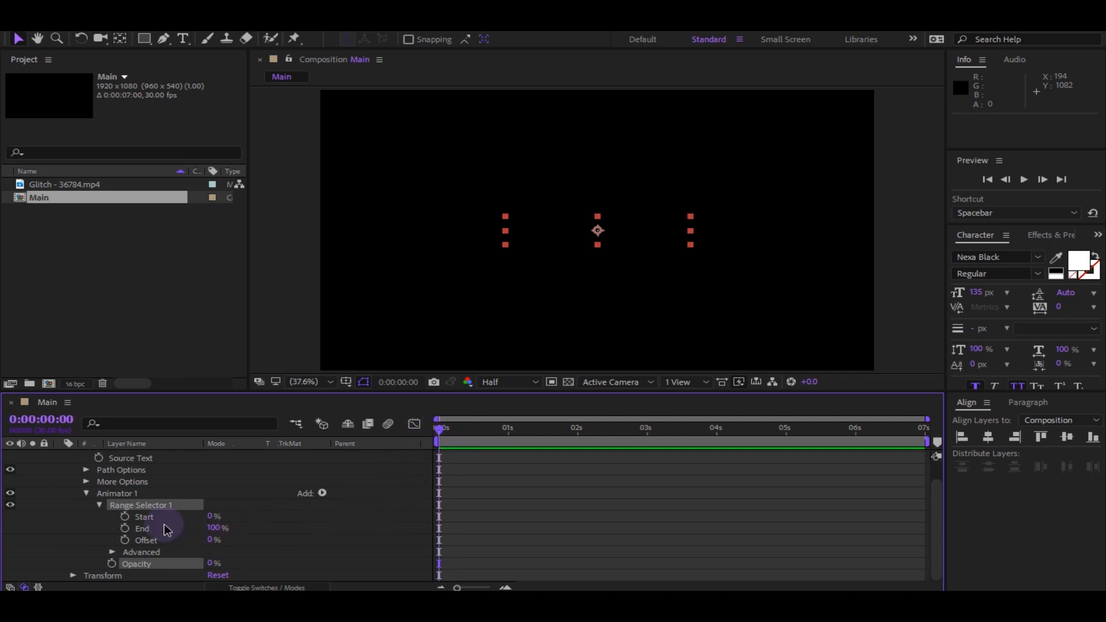
click(125, 517)
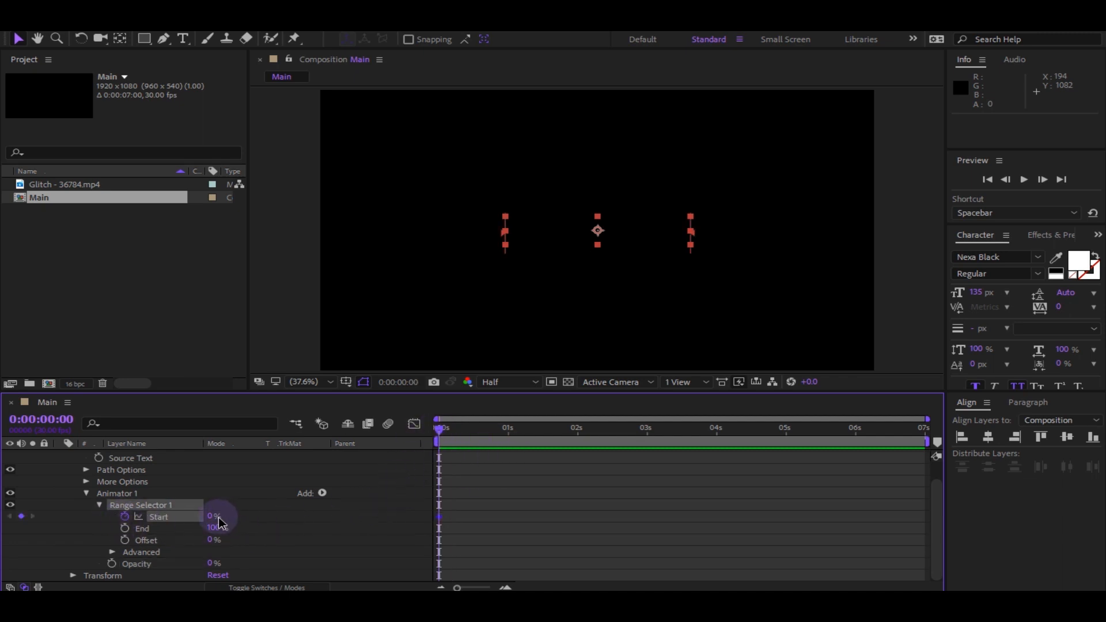
click(509, 434)
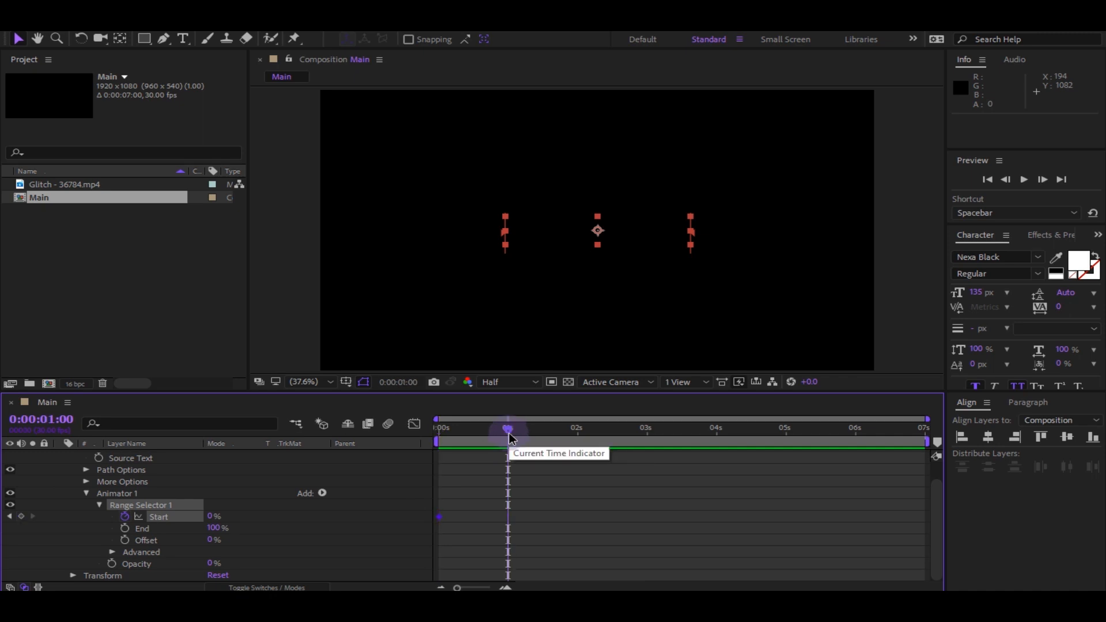
click(214, 516)
text(100)
click(271, 527)
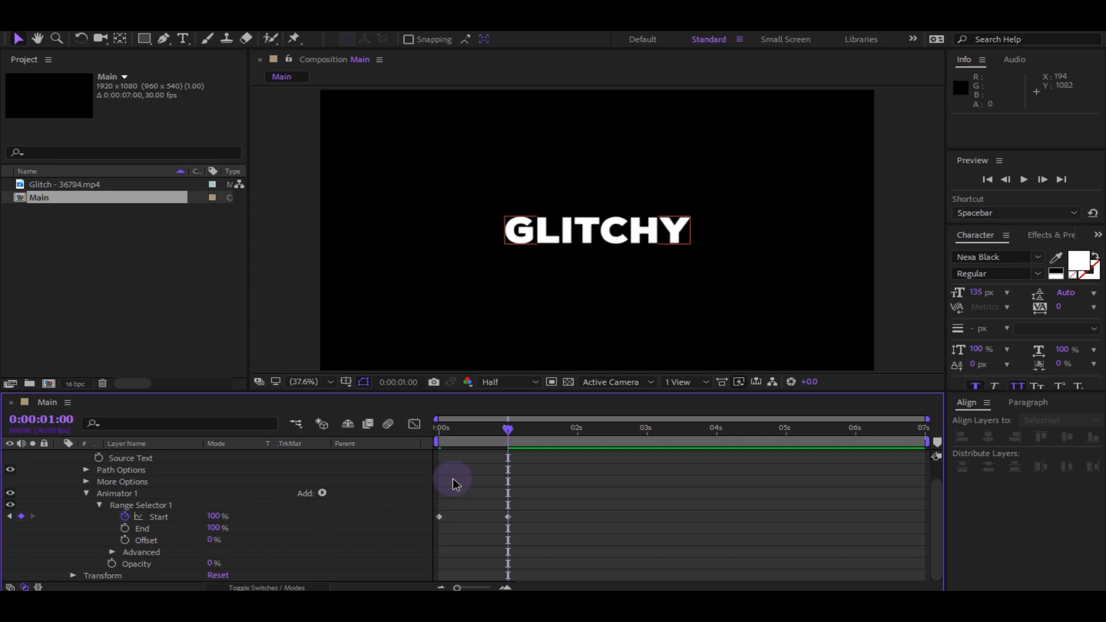
click(463, 433)
click(484, 431)
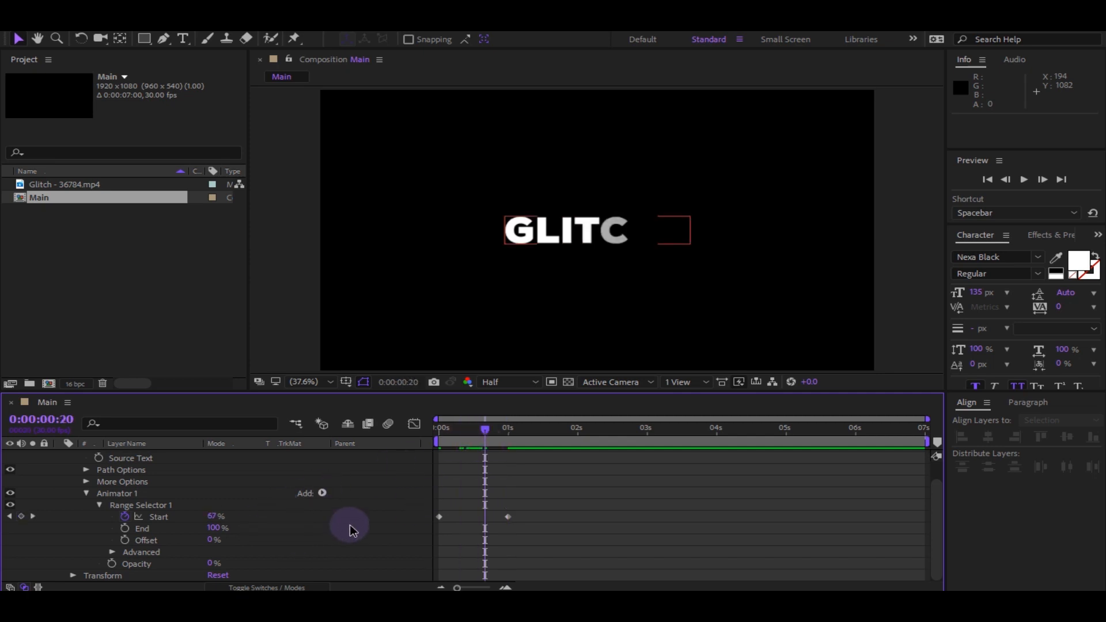
- Turn on Randomize Order in the range selector's advanced options and set the Random Seed to 165
click(112, 552)
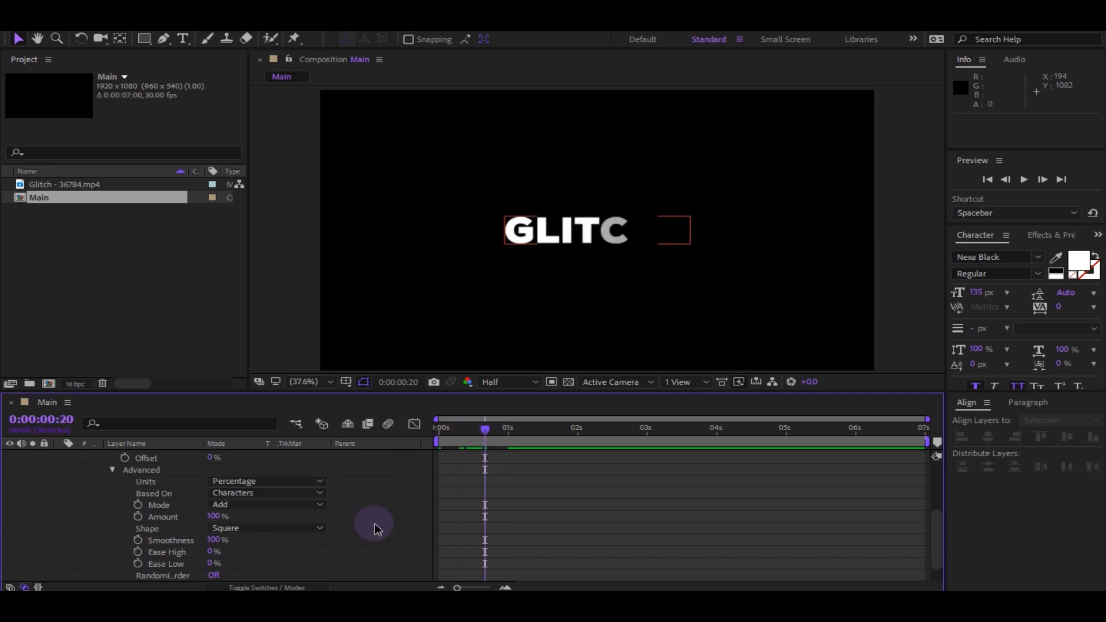
scroll(375, 525, down, 2)
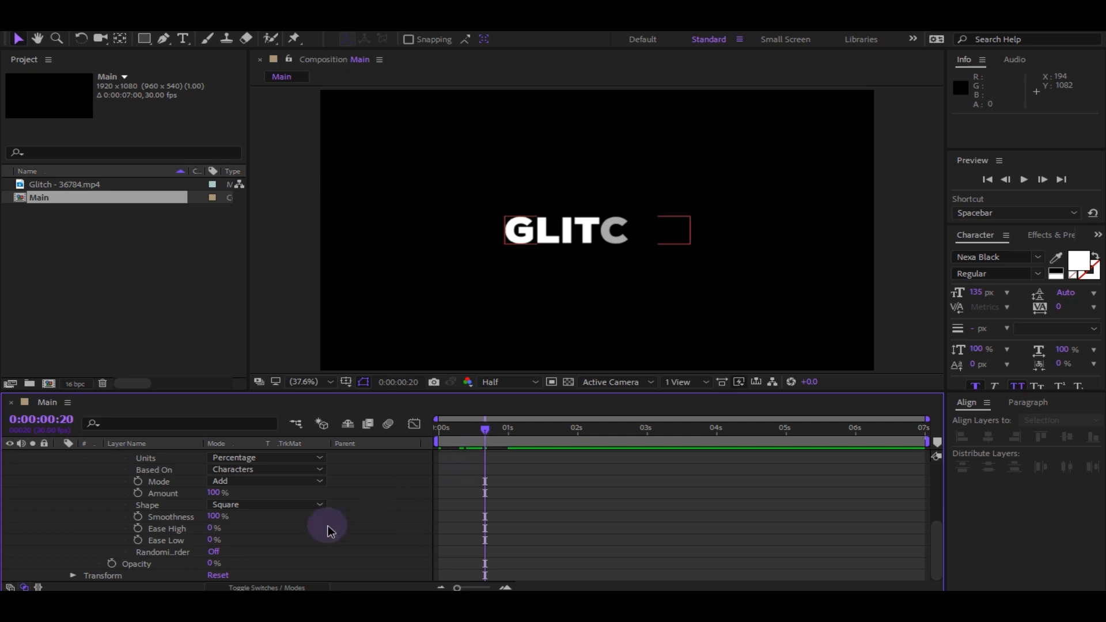
click(214, 552)
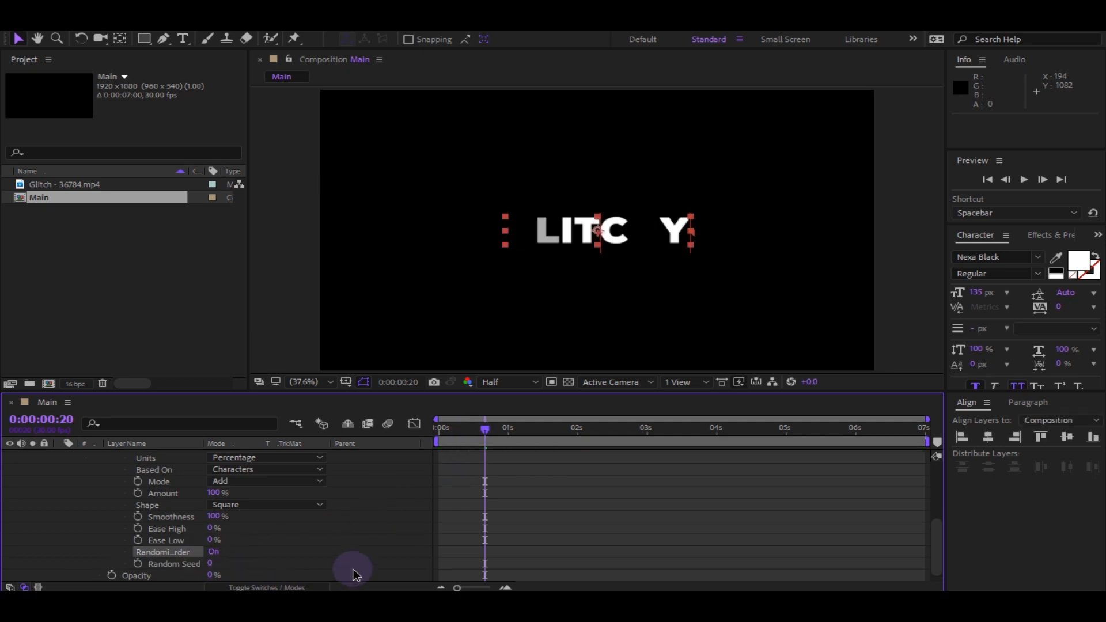
scroll(307, 557, down, 1)
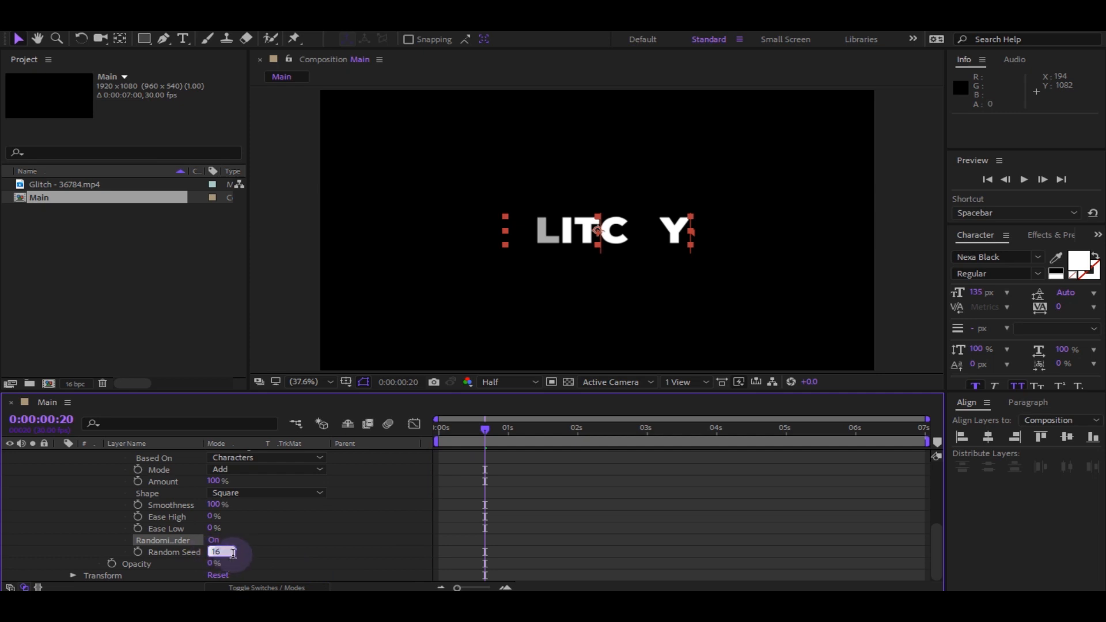
text(5)
key(Return)
- Play back the randomized letter reveal from the start of the timeline, then return to the first frame
drag(483, 432, 414, 434)
key(space)
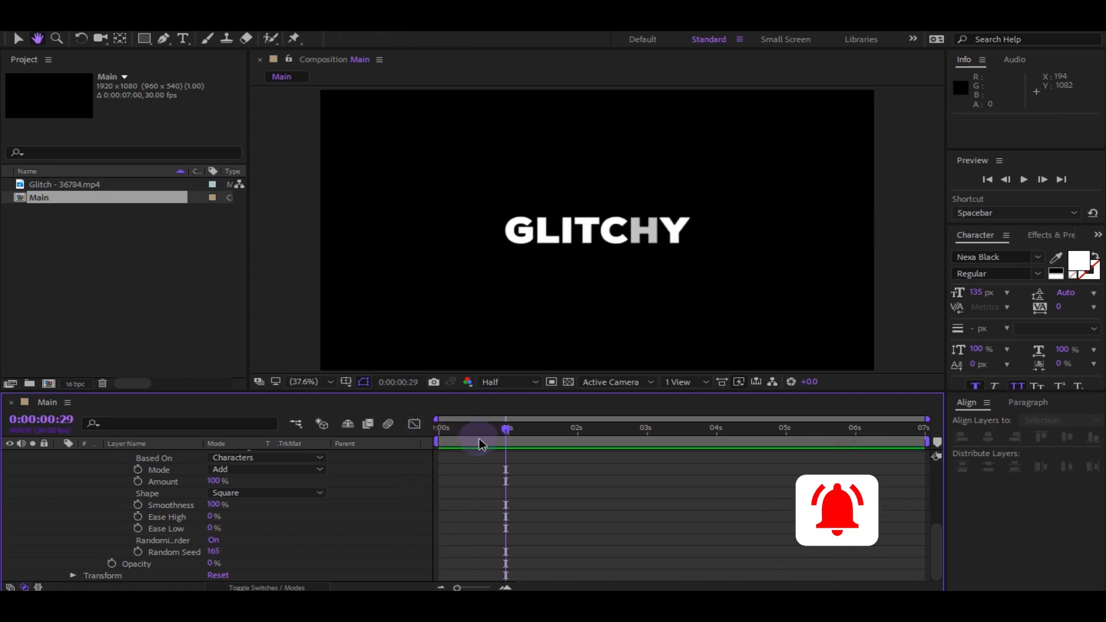
key(space)
drag(502, 440, 426, 438)
- Collapse the opacity animator's settings and add a Tracking text animator to the Glitchy layer
scroll(322, 547, up, 3)
scroll(322, 547, up, 2)
click(111, 539)
click(99, 493)
click(73, 468)
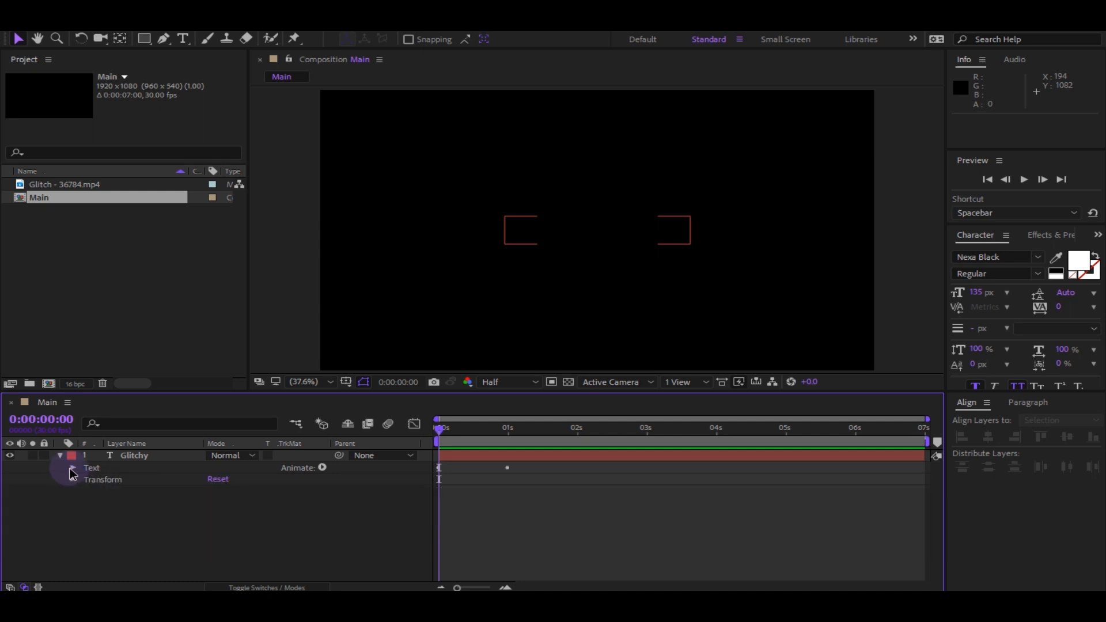
click(322, 468)
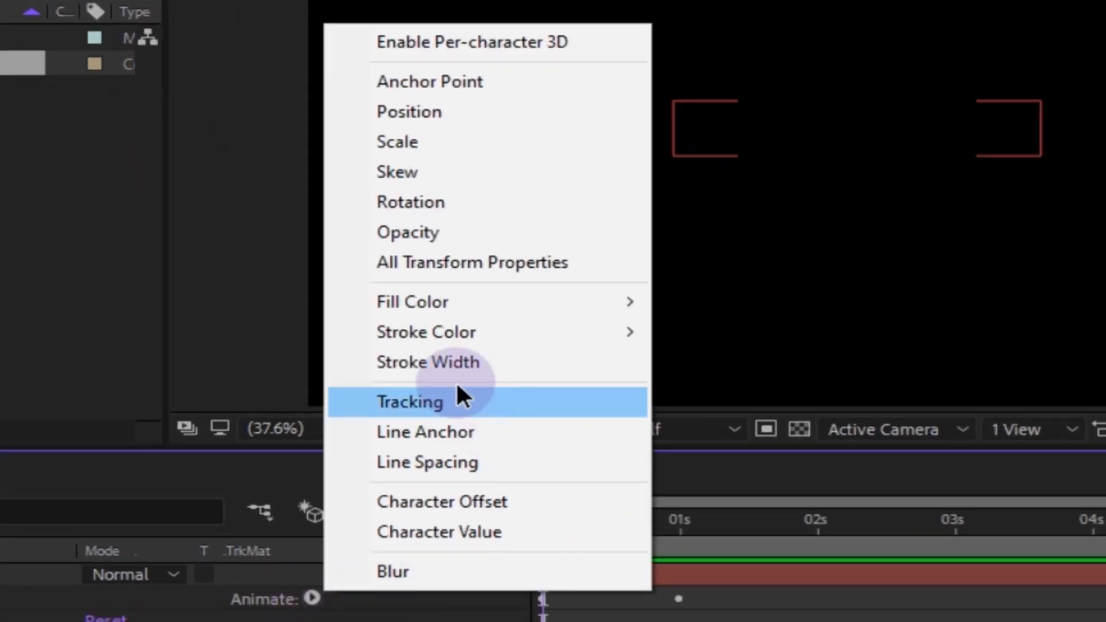
click(404, 405)
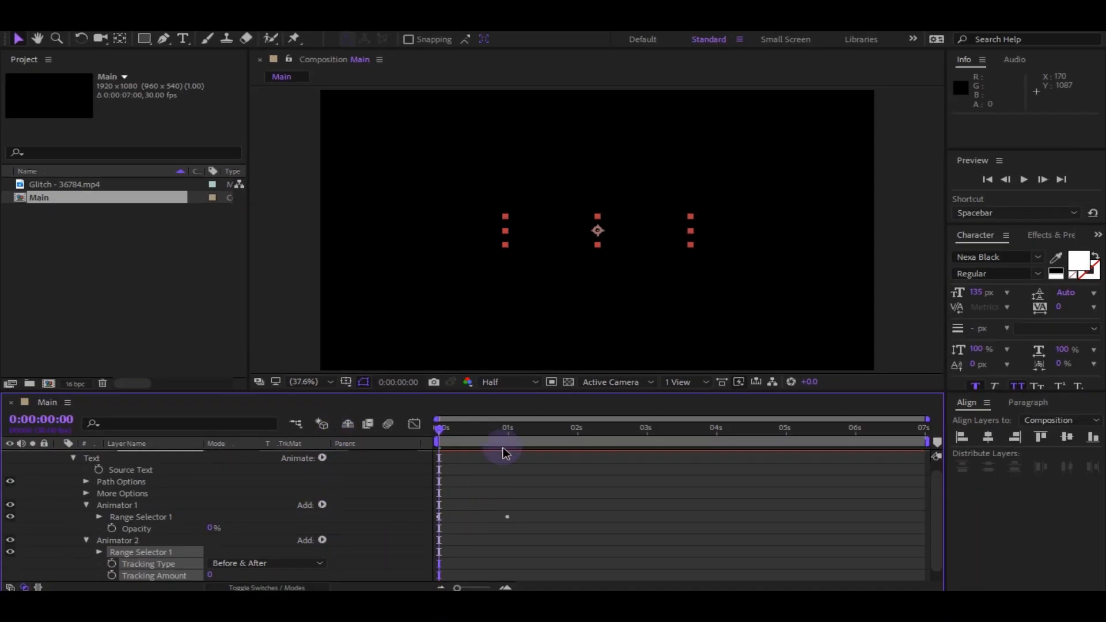
scroll(323, 572, down, 1)
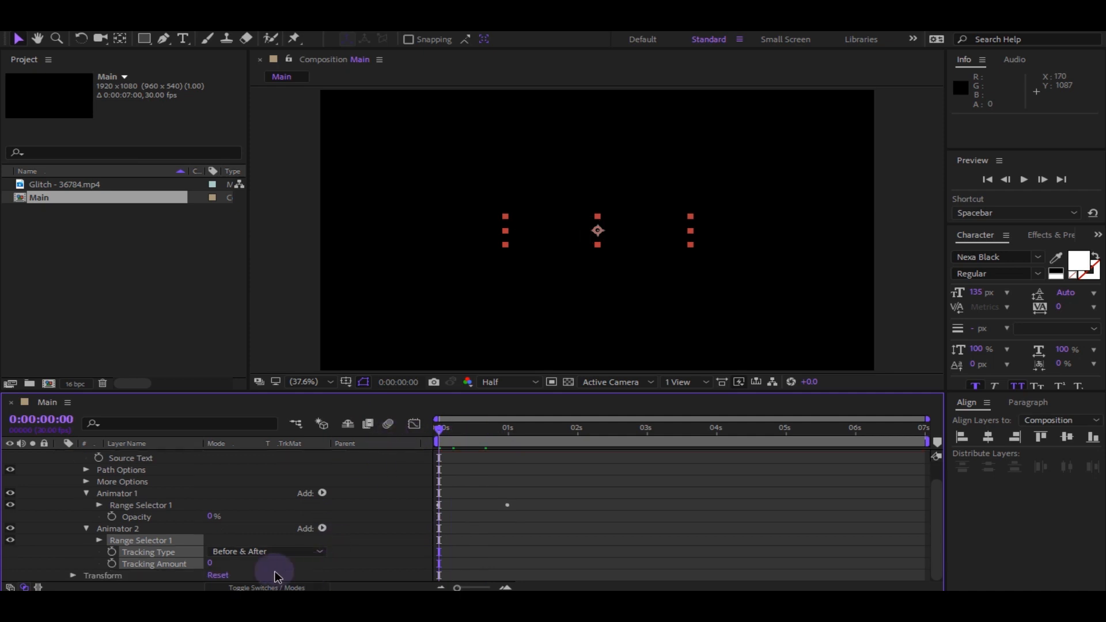
- Set the Tracking Amount to -60 and enable keyframing for it at 0 seconds
click(226, 568)
click(193, 566)
click(209, 563)
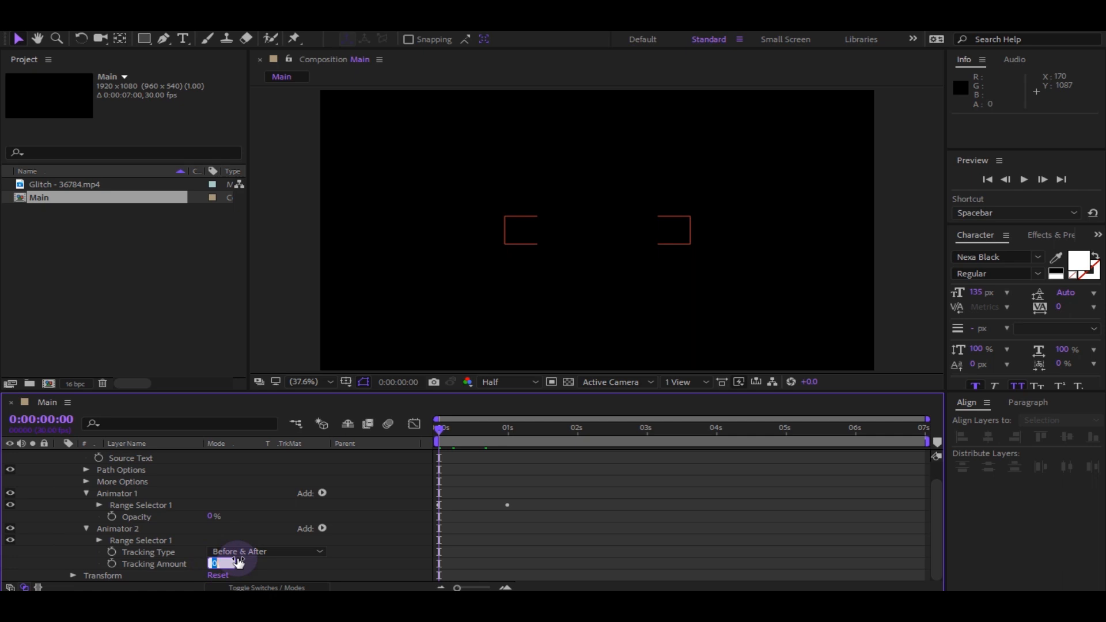
text(-6)
key(Return)
click(115, 564)
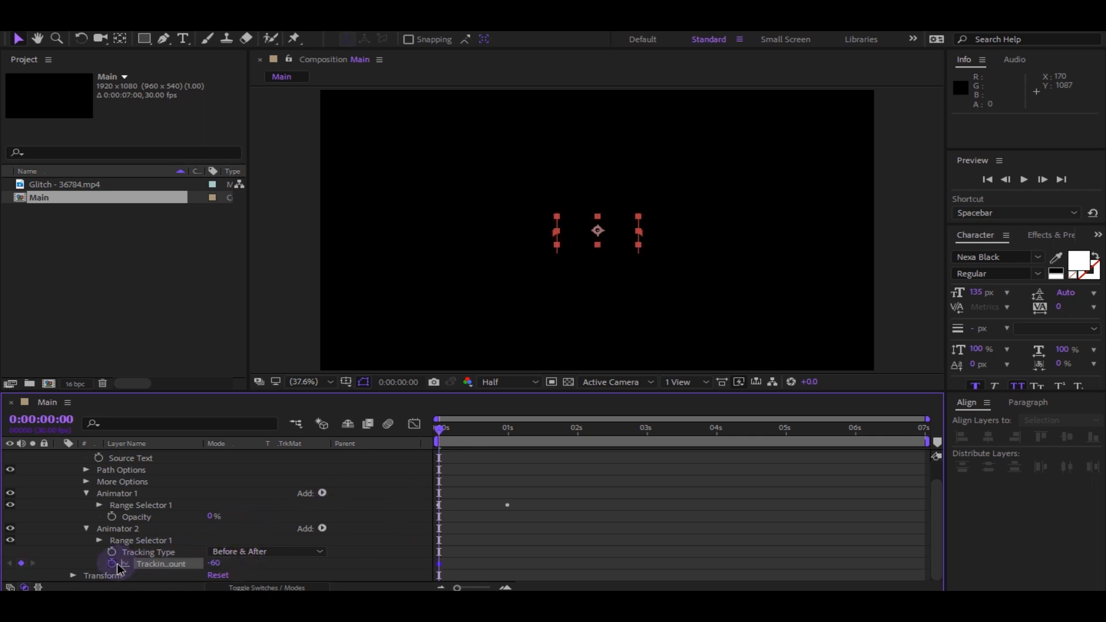
- Add a Tracking Amount keyframe of 0 at 1 second
click(519, 483)
click(509, 432)
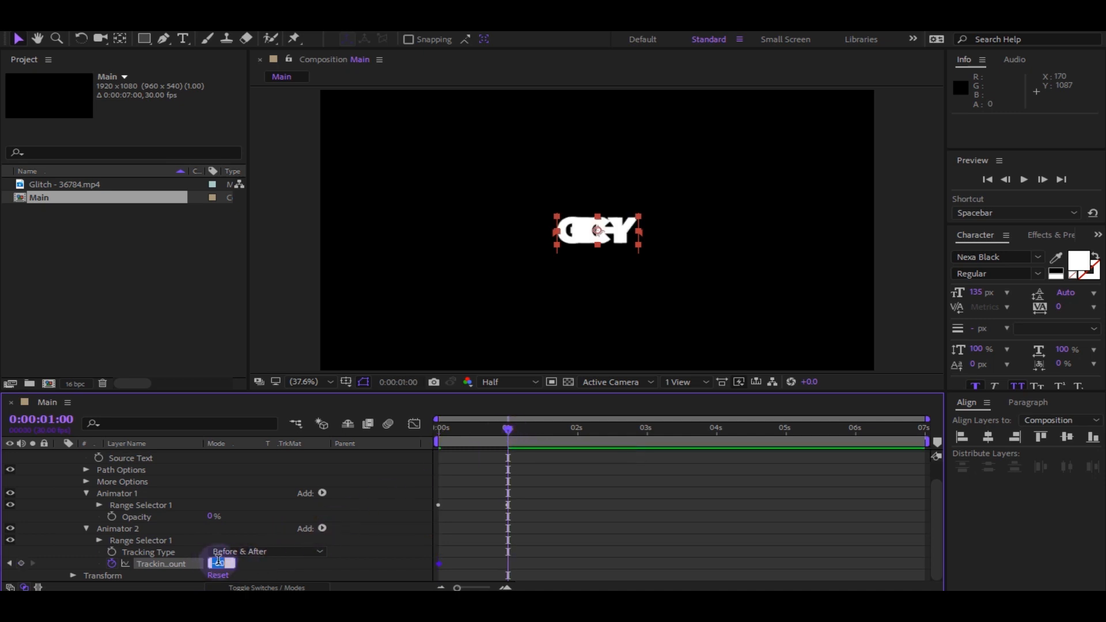
text(0)
key(Return)
click(561, 443)
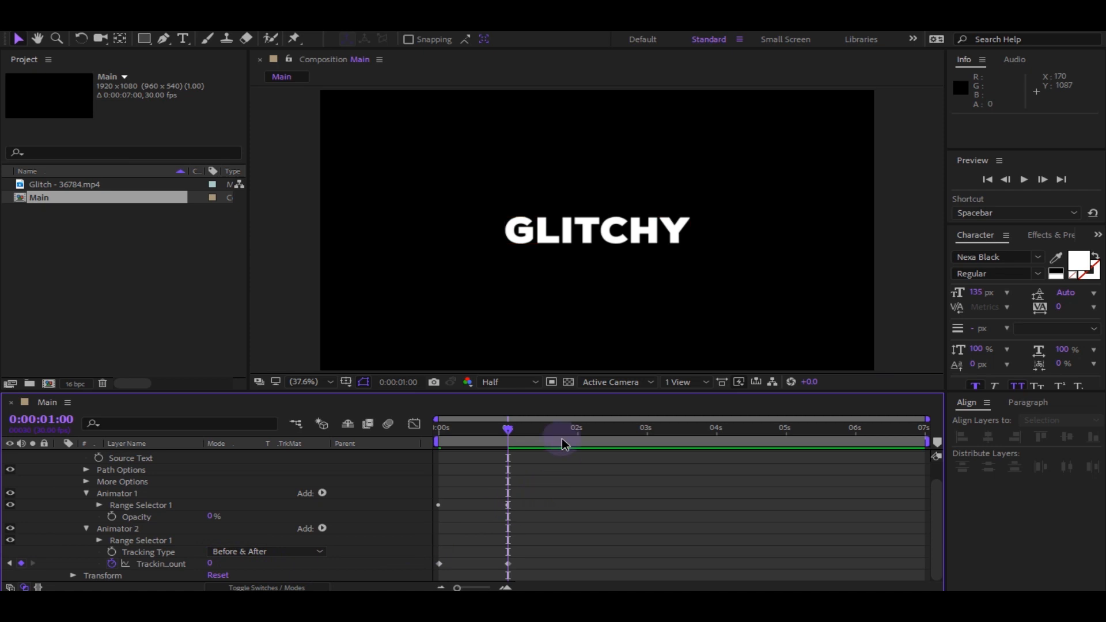
- Collapse the Glitchy layer's text and animator settings in the timeline
drag(492, 436, 515, 451)
scroll(371, 561, up, 2)
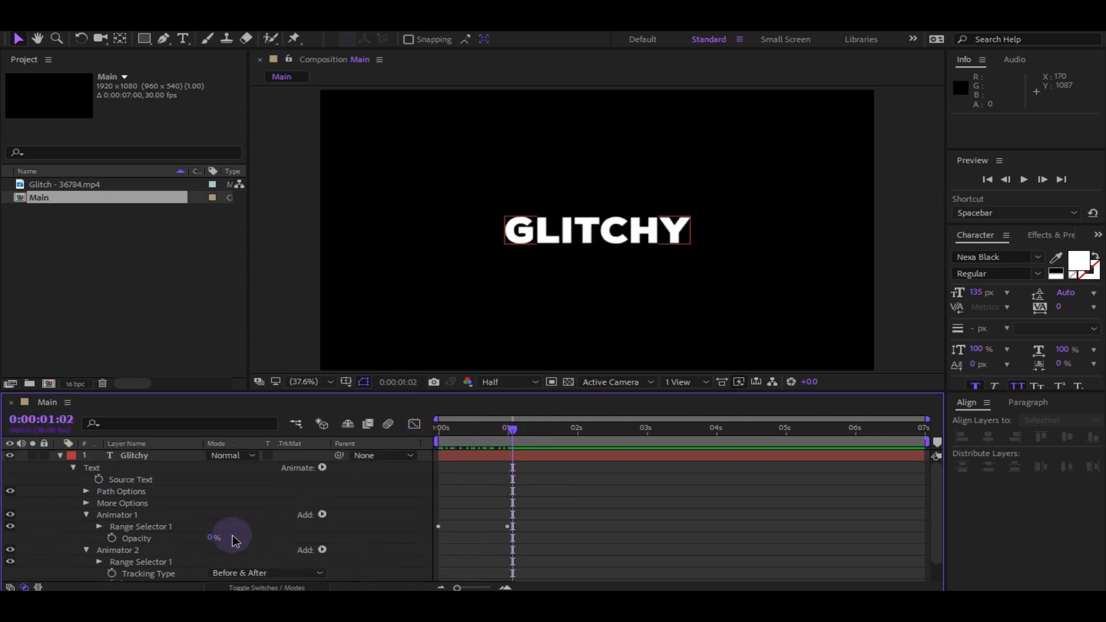
click(72, 468)
click(60, 455)
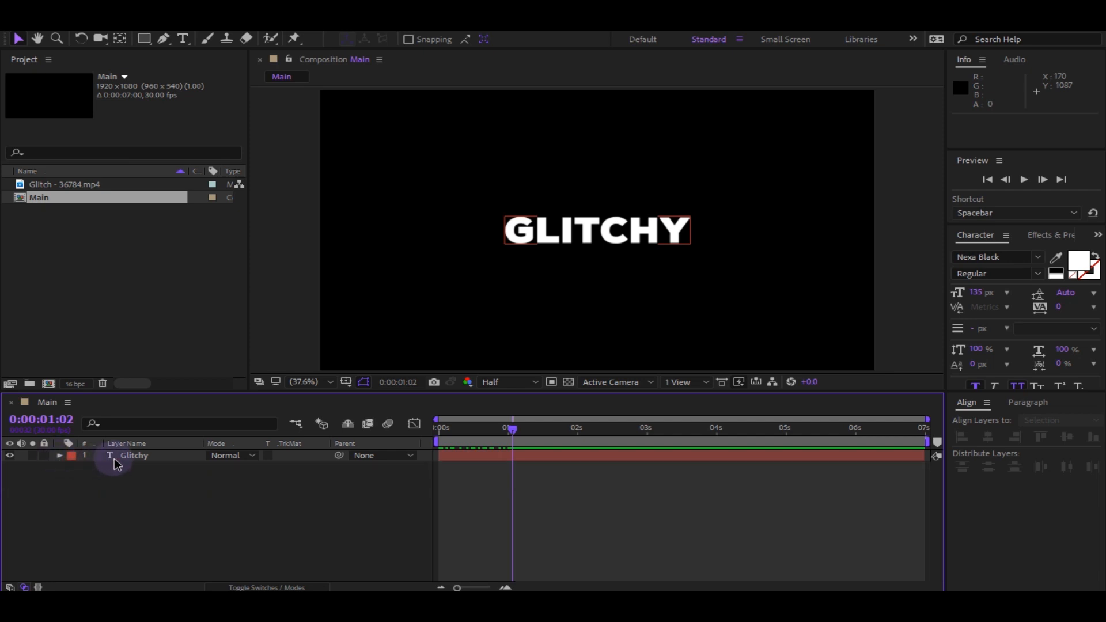
- Reveal only the Glitchy layer's keyframed properties and apply Easy Ease to all Start and Tracking Amount keyframes
click(149, 458)
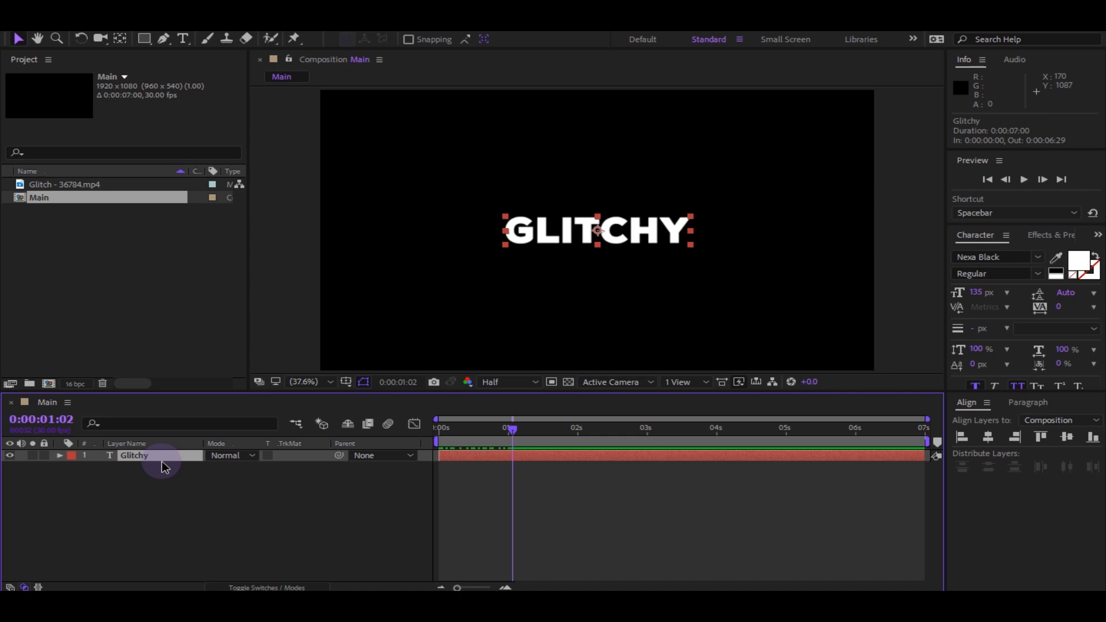
key(u)
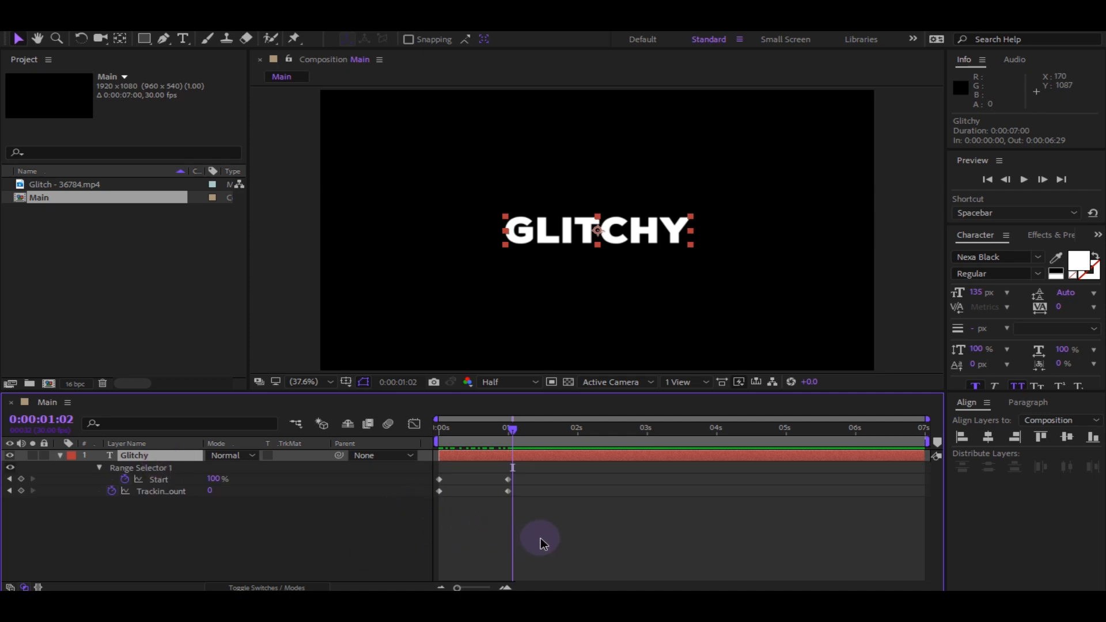
drag(541, 534, 437, 475)
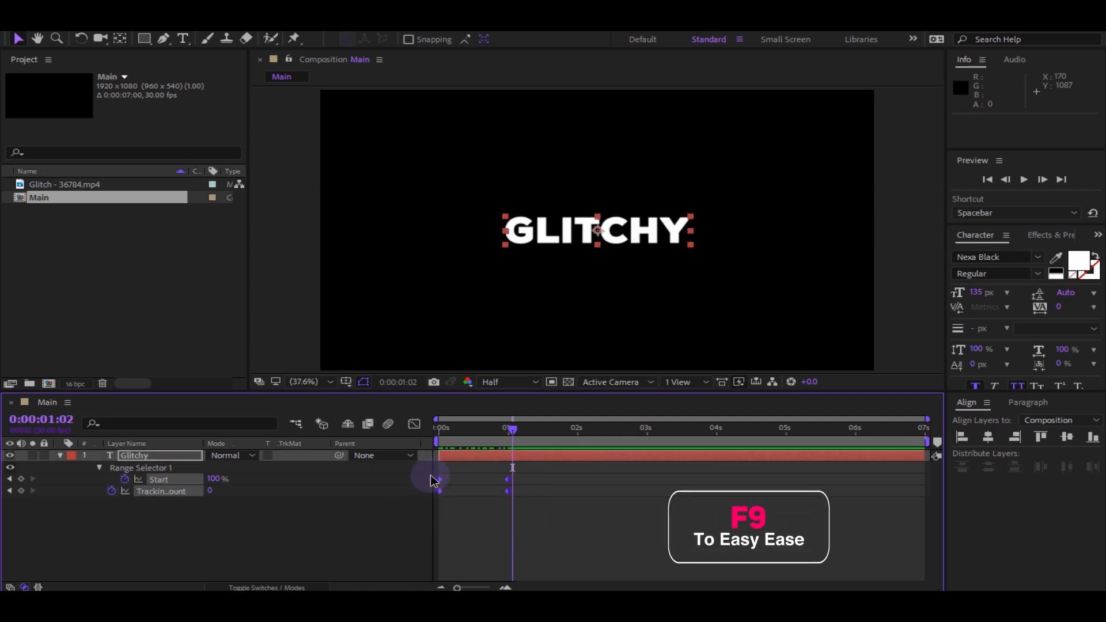
key(F9)
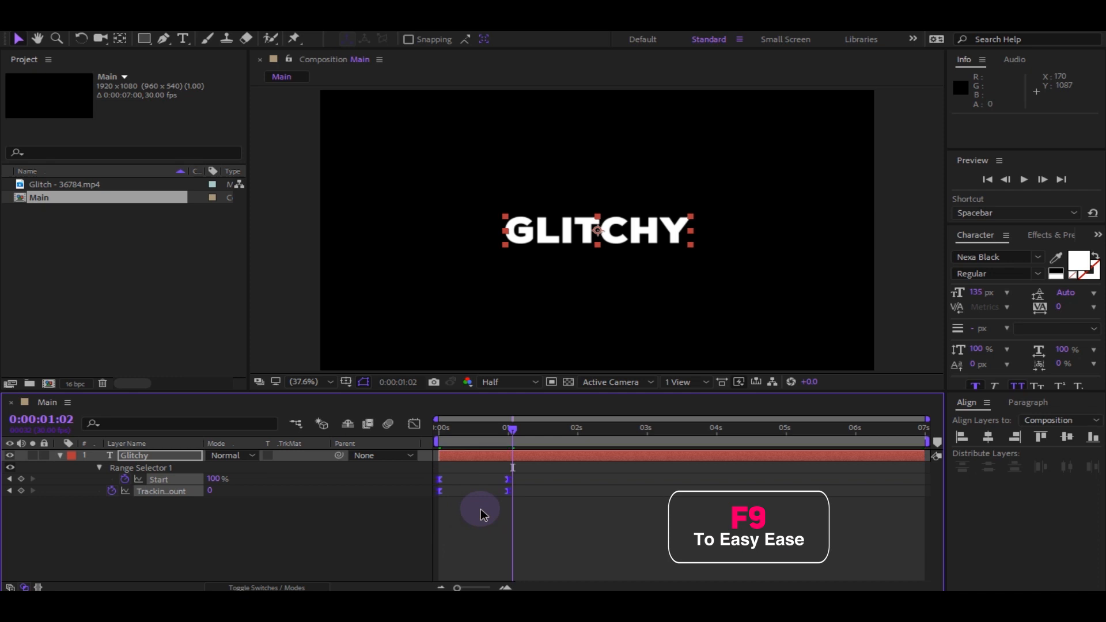
- Reshape the Start and Tracking Amount speed curves to begin fast and slow down, with 100% incoming influence on the end keyframes
click(414, 424)
right_click(598, 509)
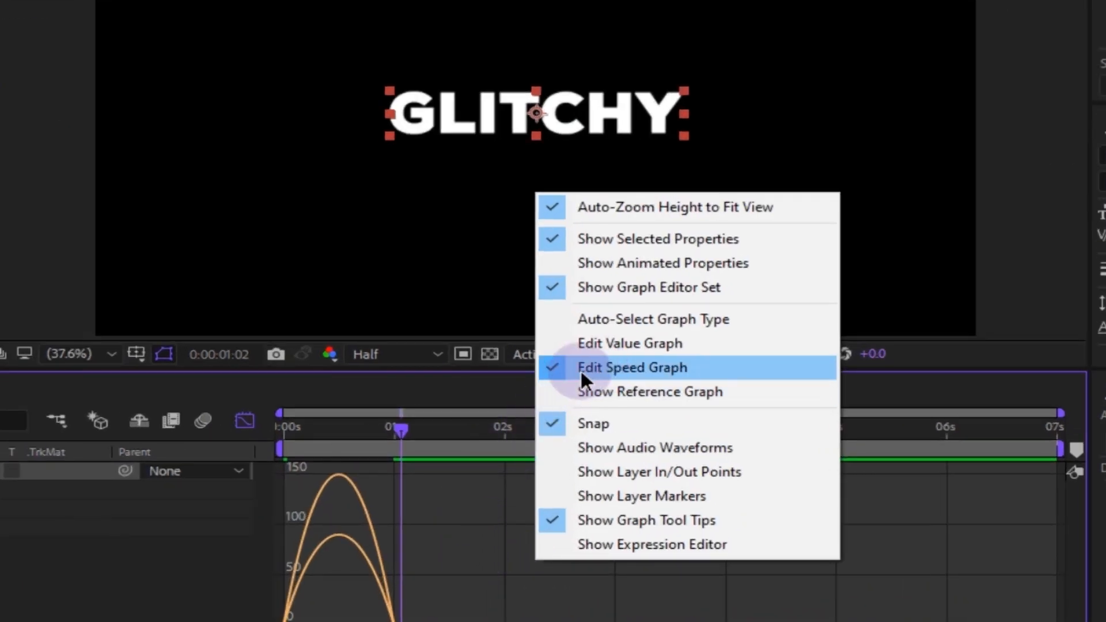
click(485, 514)
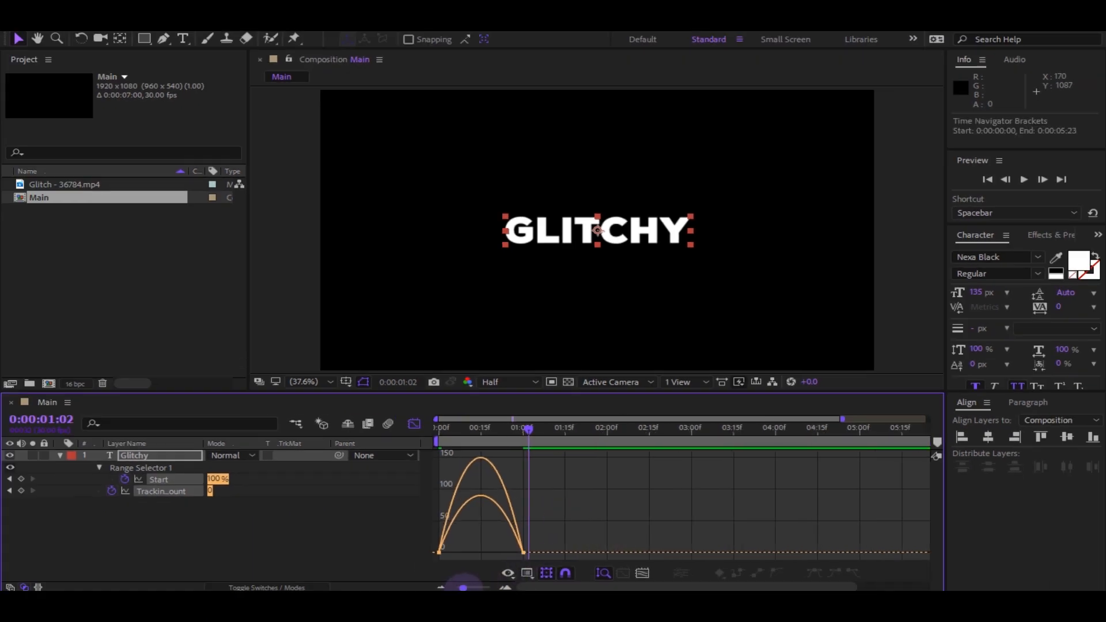
drag(582, 536, 475, 587)
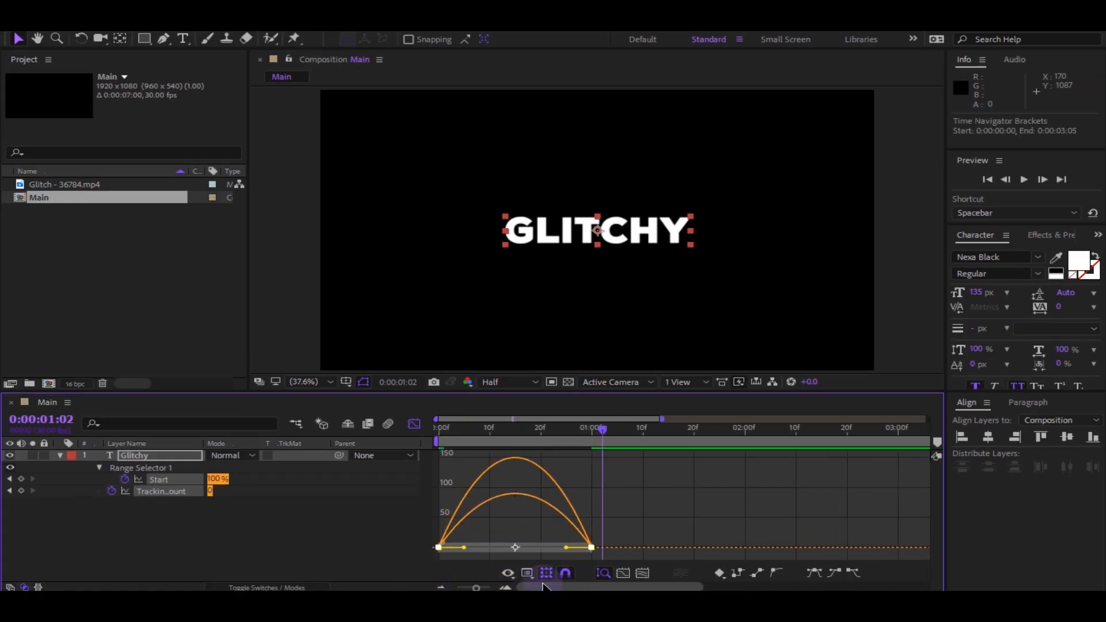
drag(465, 547, 440, 549)
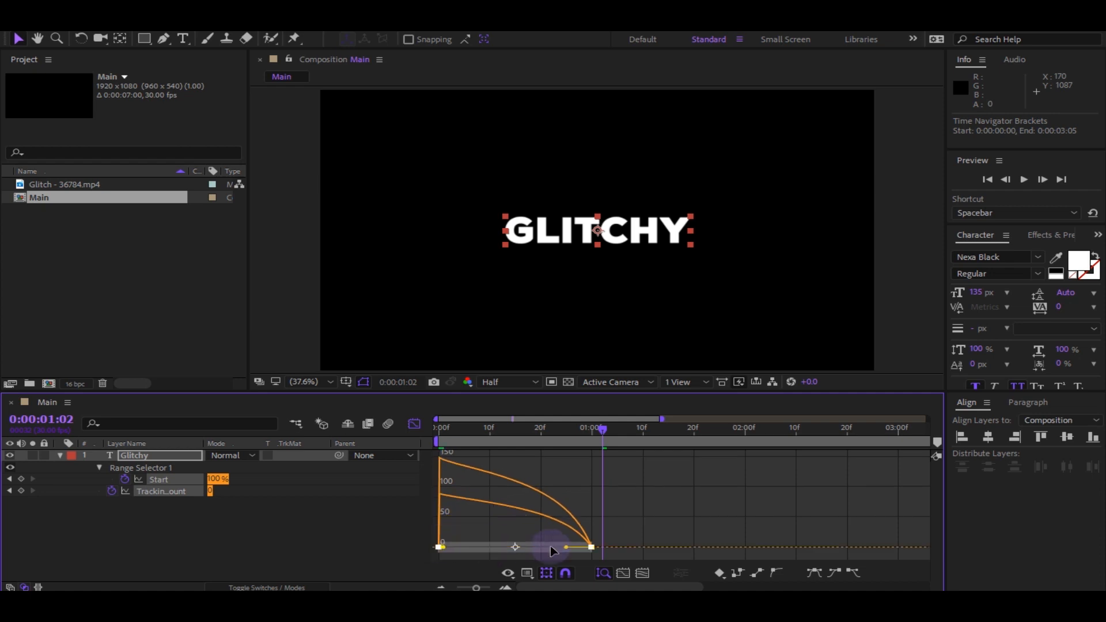
drag(567, 548, 501, 553)
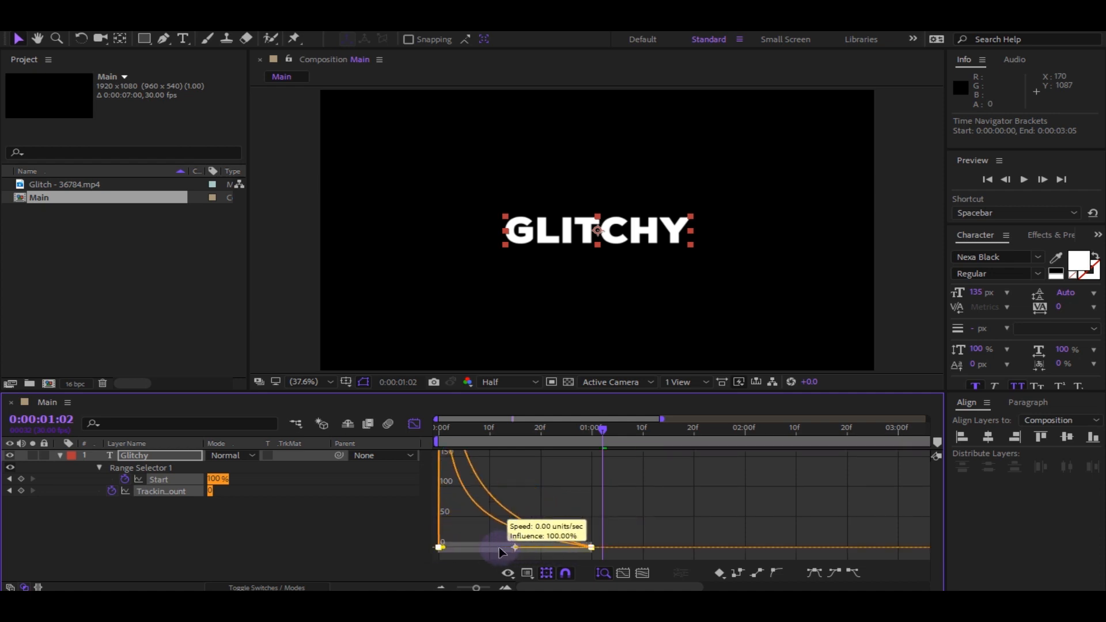
click(414, 424)
click(469, 555)
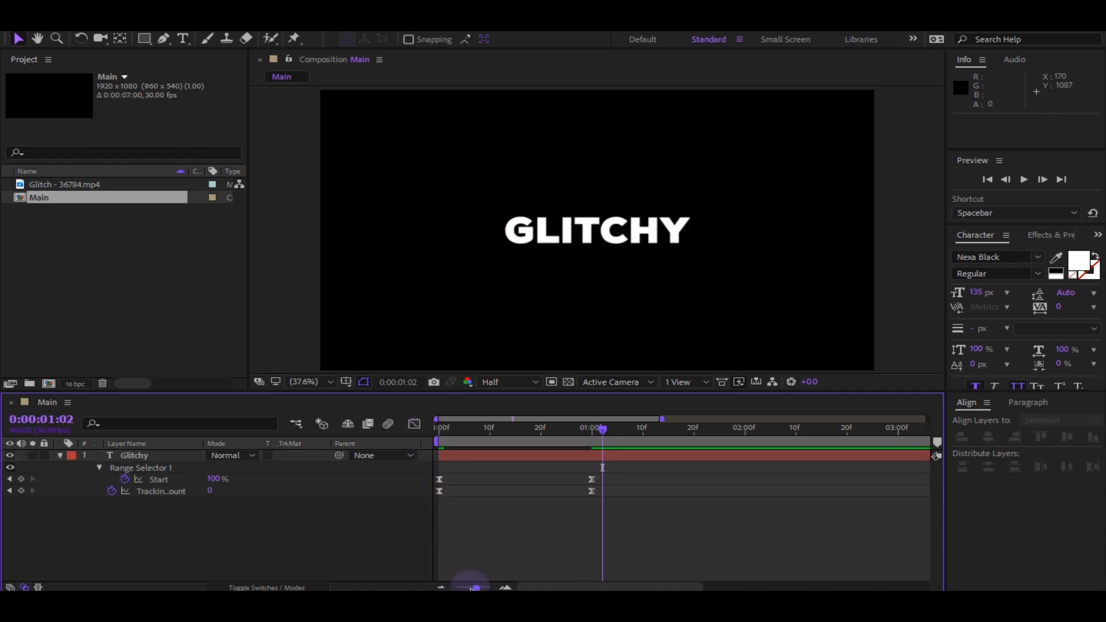
- Play back the eased letter reveal from the first frame and scrub through it to just past 1 second
drag(476, 587, 470, 587)
drag(556, 428, 400, 436)
key(space)
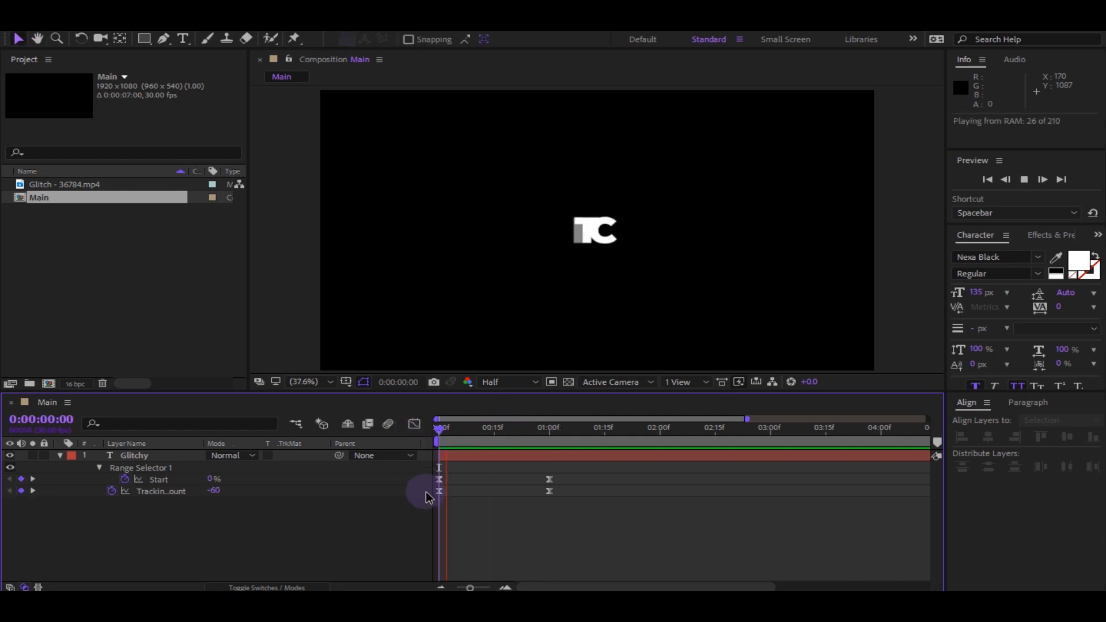
key(space)
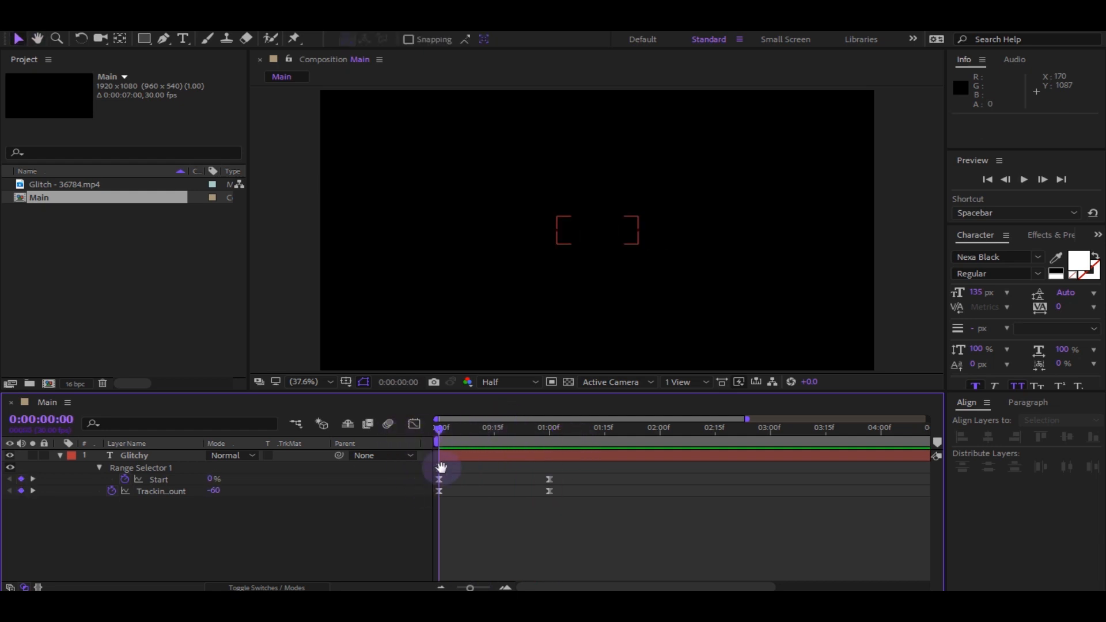
key(space)
click(478, 431)
mouse_move(478, 431)
mouse_down()
mouse_move(440, 434)
mouse_move(568, 437)
mouse_up()
key(space)
key(space)
- Collapse the Glitchy layer's properties and apply the Minimax effect to the layer
click(60, 455)
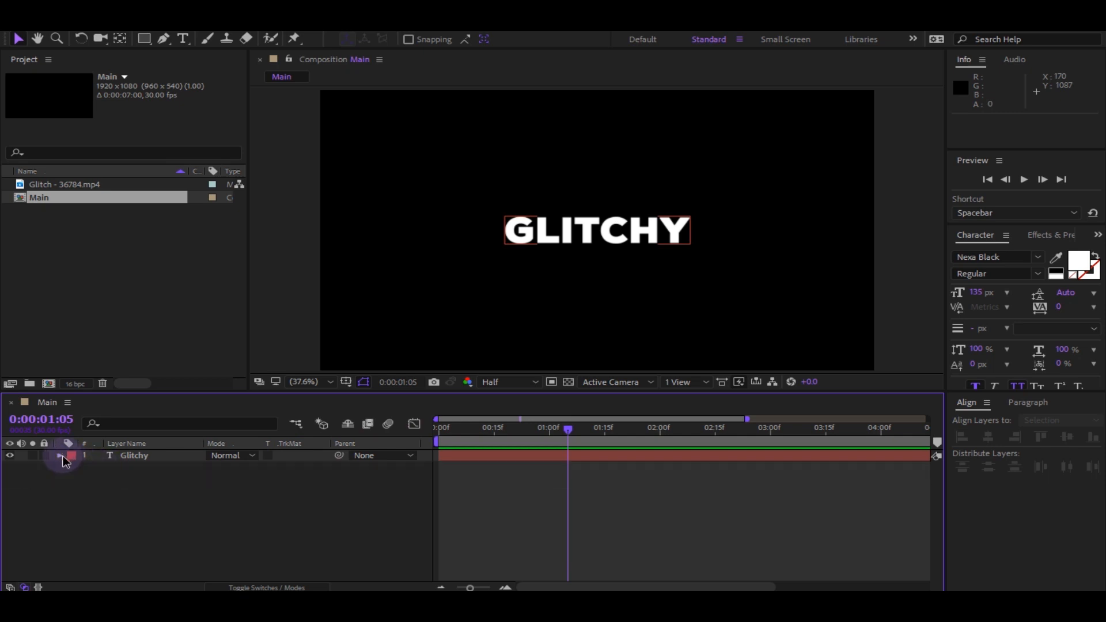
key(ctrl+a)
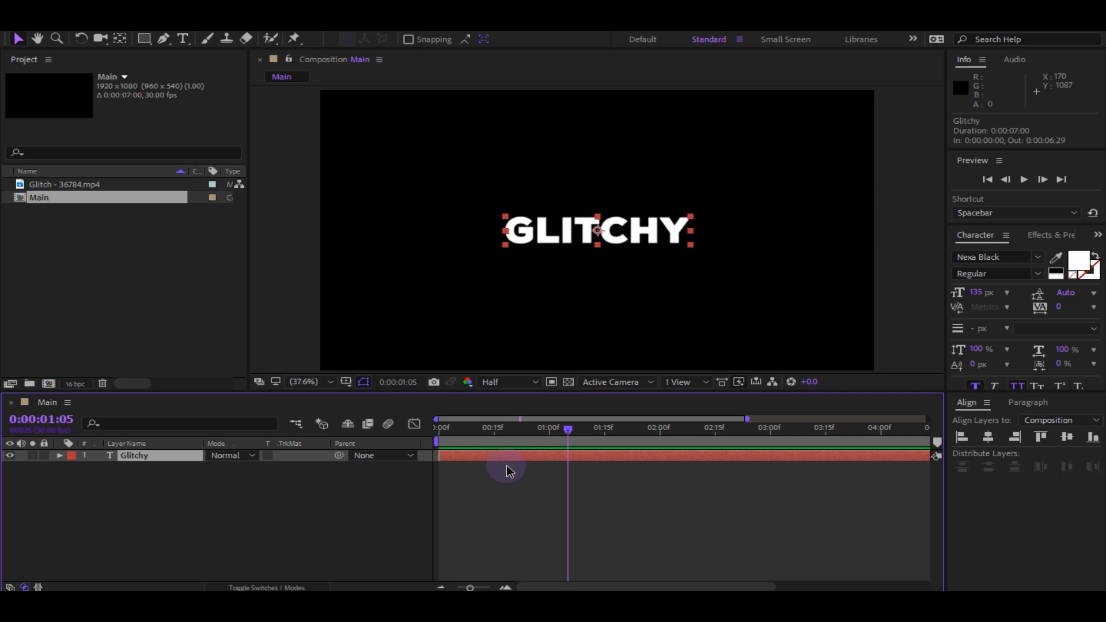
drag(507, 444, 495, 437)
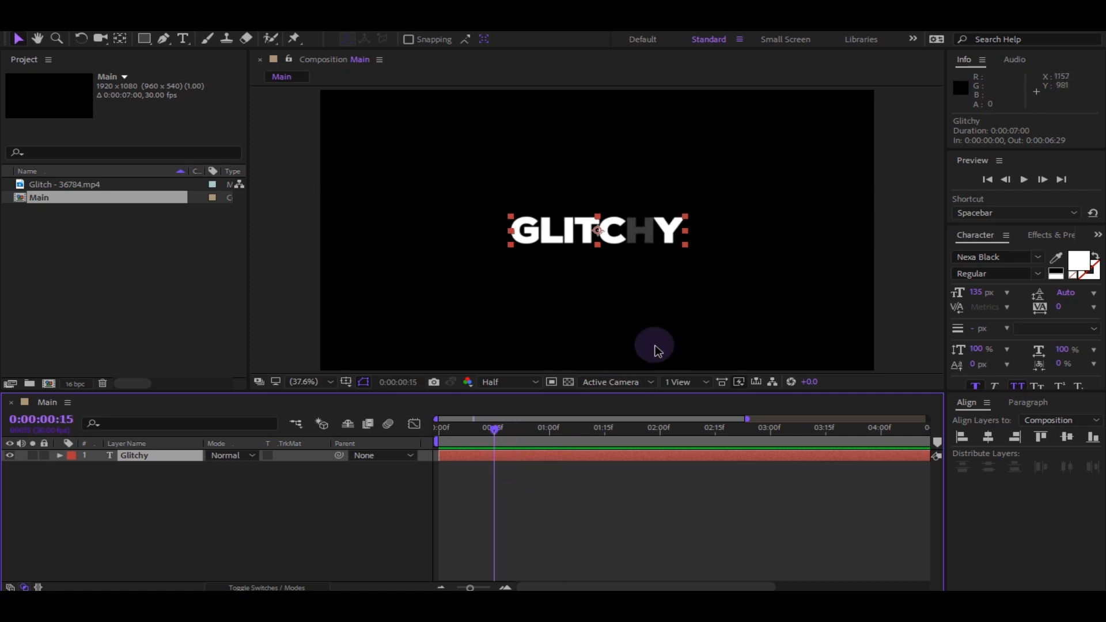
drag(496, 432, 519, 430)
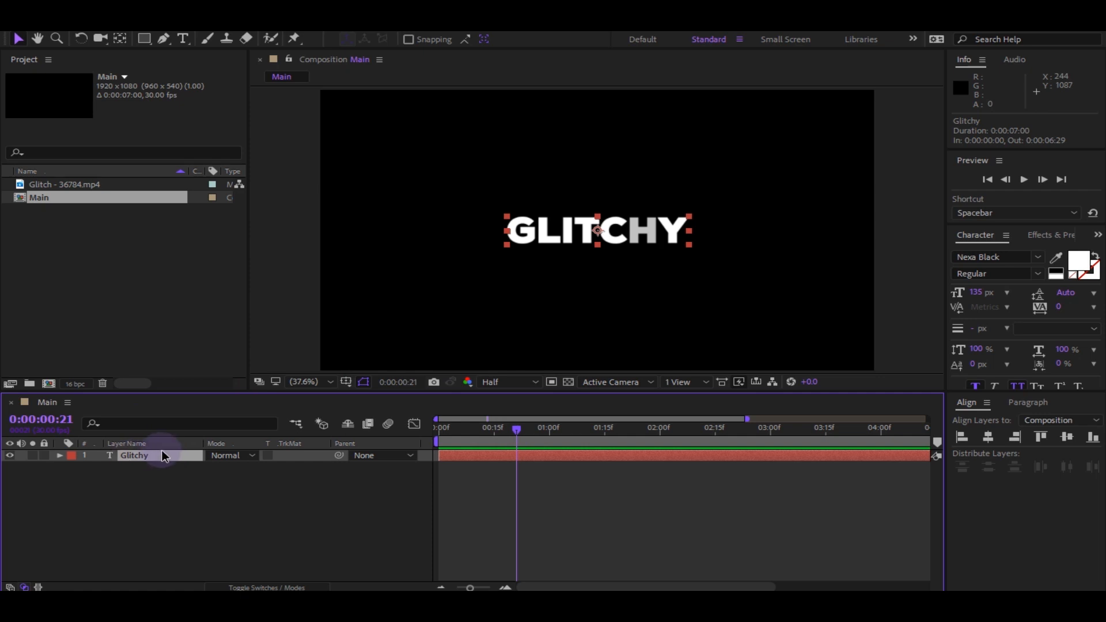
key(ctrl+space)
text(minm)
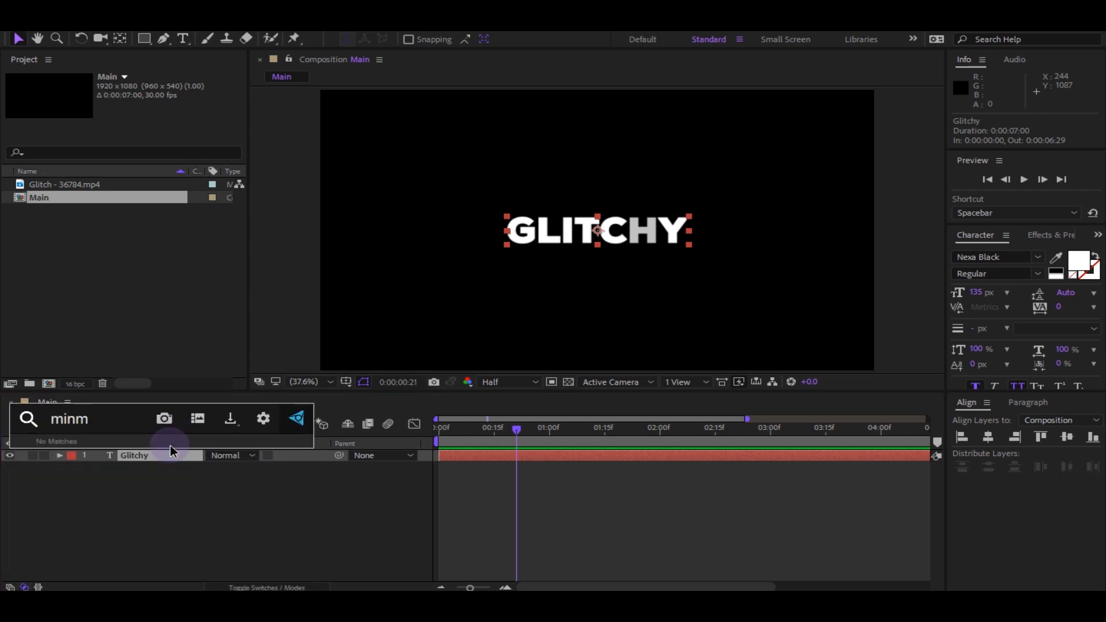
key(BackSpace)
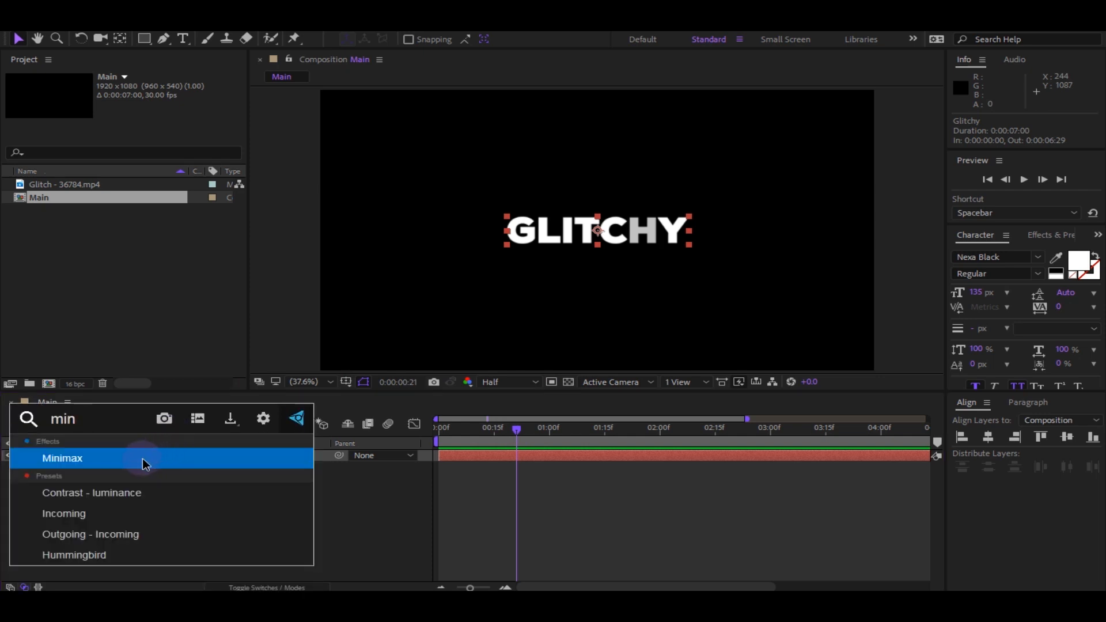
click(96, 464)
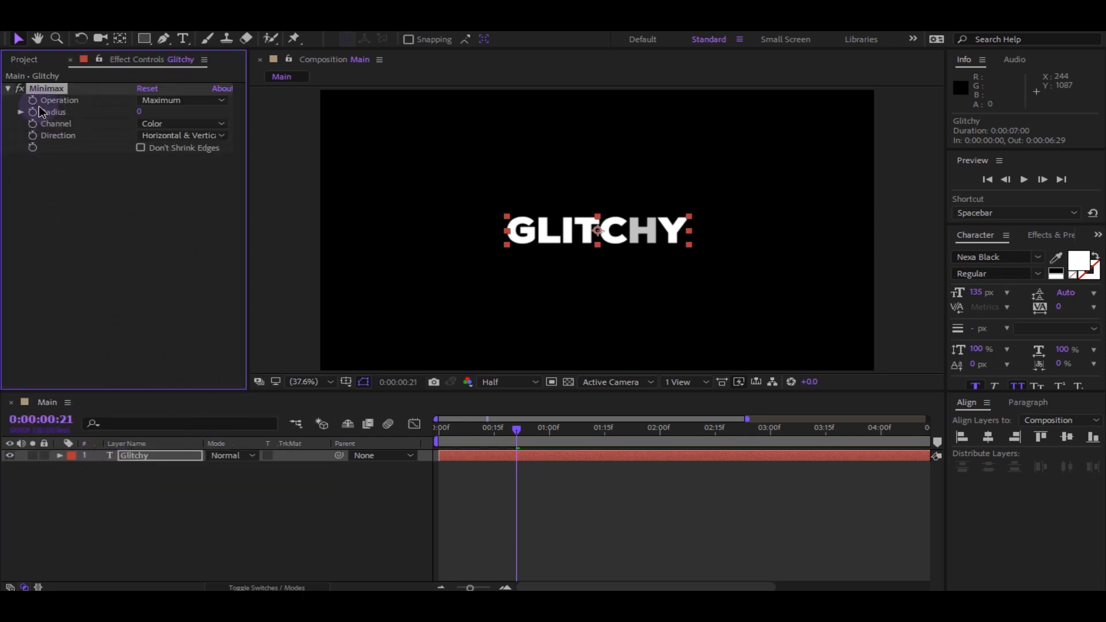
- Set the Minimax operation to Maximum Then Minimum, its channel to Alpha and Color, and its direction to Just Horizontal
click(164, 100)
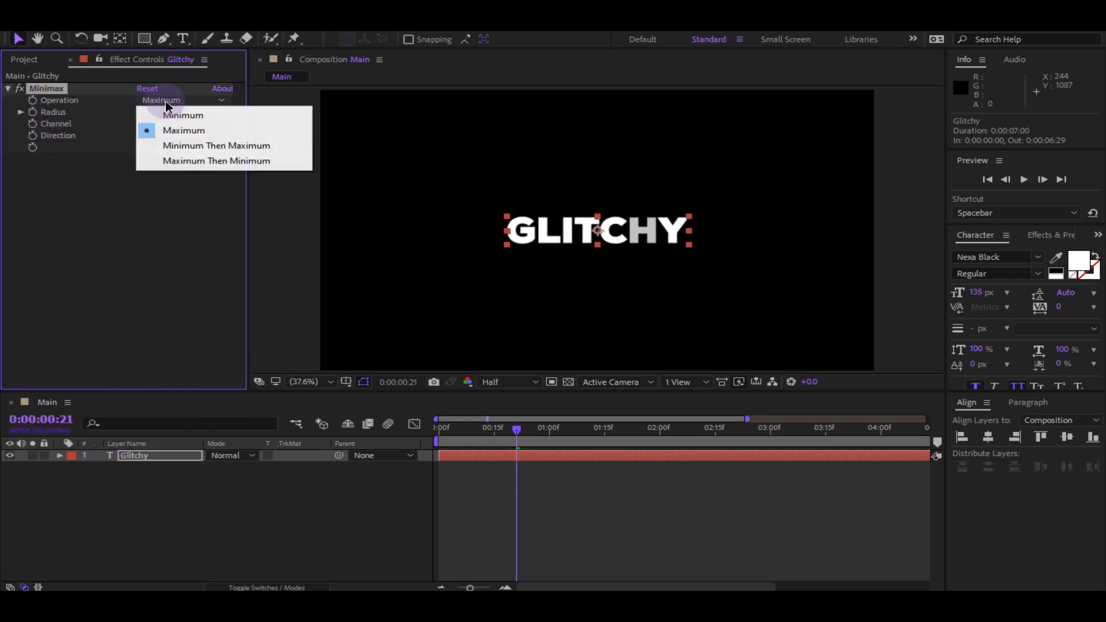
click(191, 161)
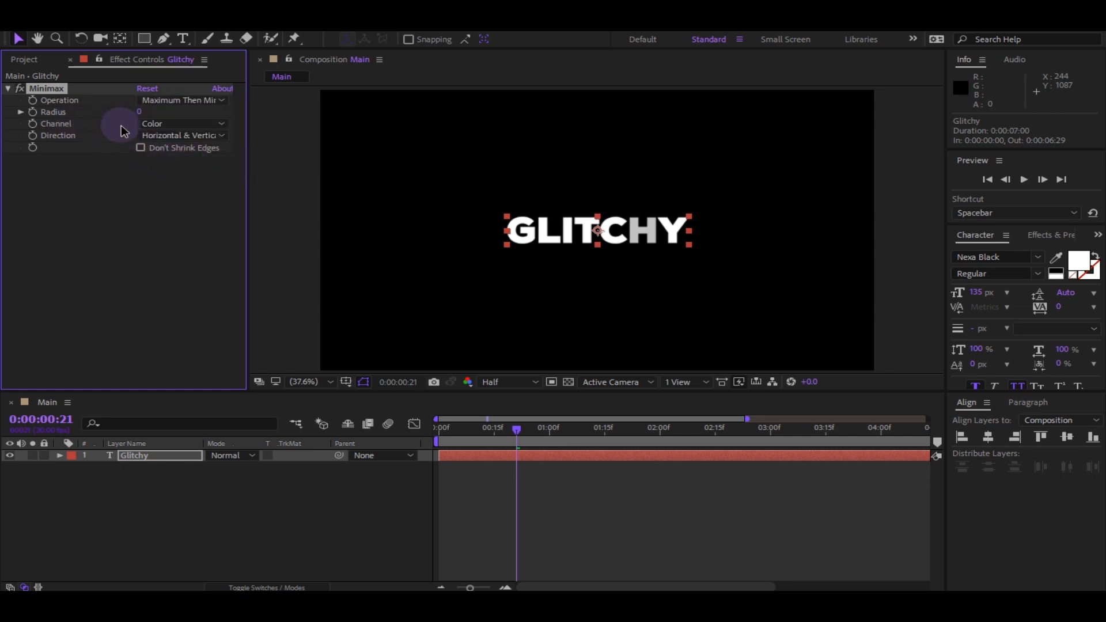
click(151, 125)
click(156, 152)
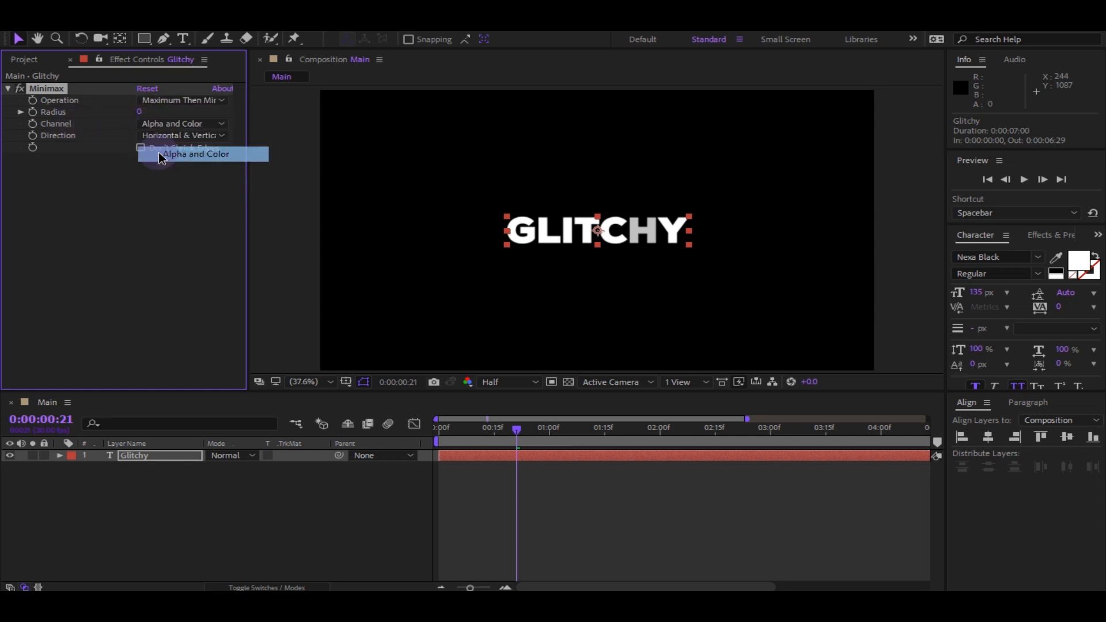
click(177, 139)
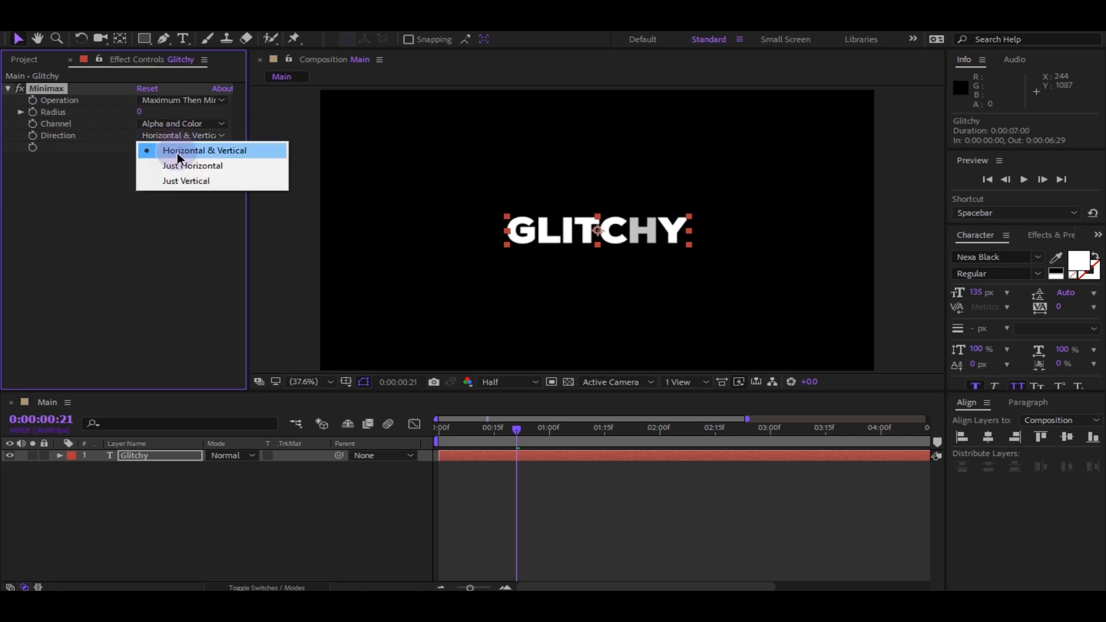
click(181, 164)
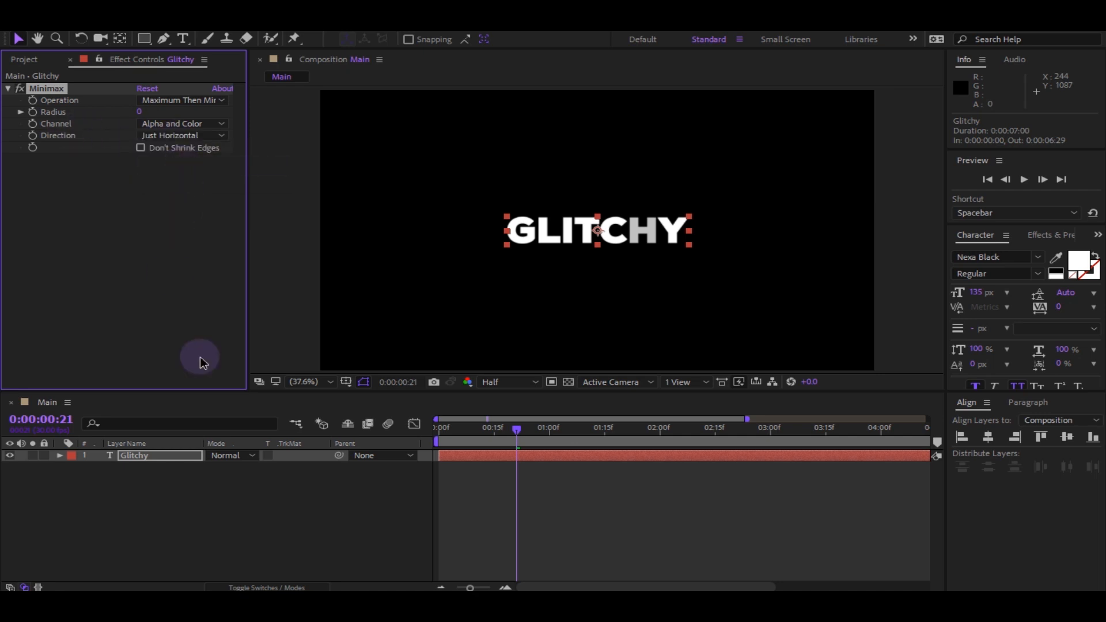
- Enable keyframing for the Minimax Radius at 0 seconds and set the Radius to 34
drag(501, 431, 400, 436)
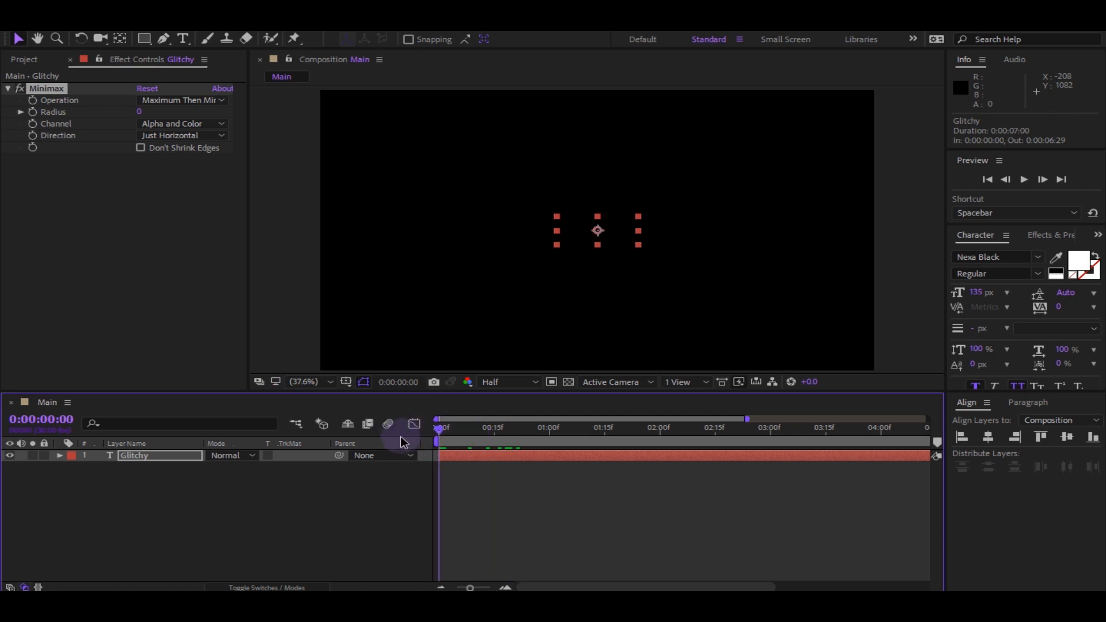
click(38, 124)
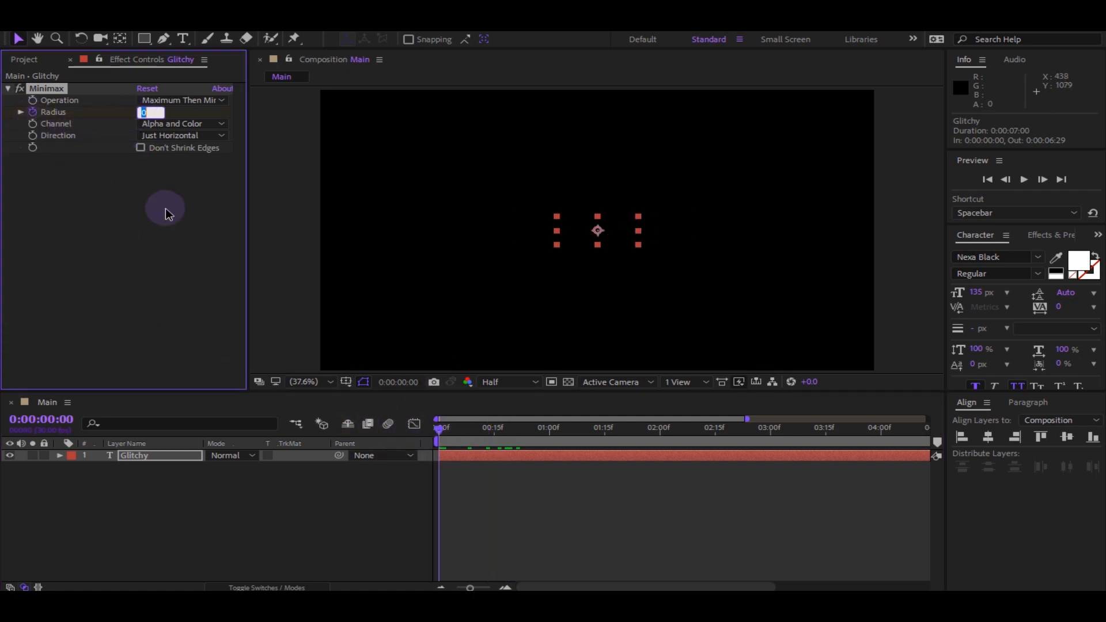
text(34)
click(142, 223)
- Add a Minimax Radius keyframe of 0 at 1 second
click(550, 432)
click(141, 112)
text(0)
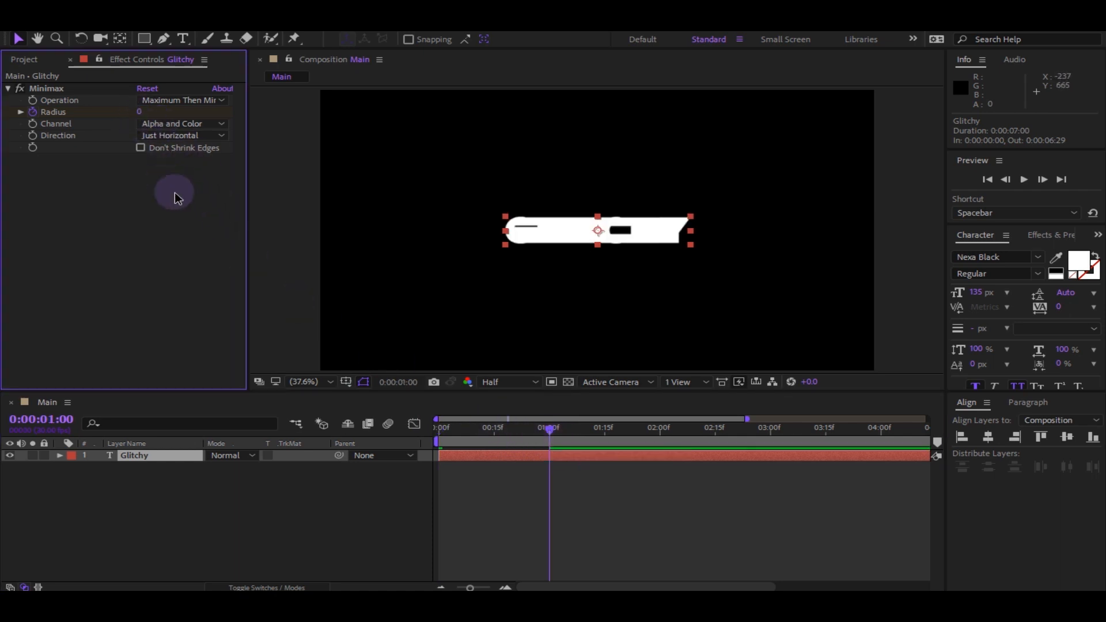
key(Return)
- Play back the Minimax text reveal from the first frame, then move the playhead to 0:00:00:23
drag(475, 432, 420, 455)
key(space)
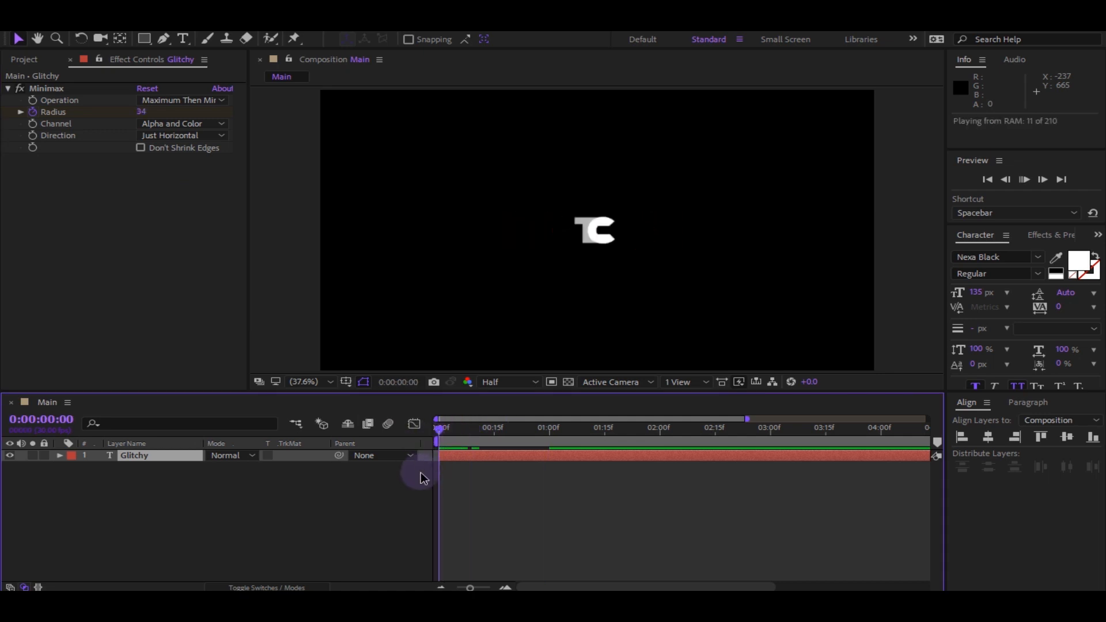
click(482, 429)
drag(485, 436, 438, 443)
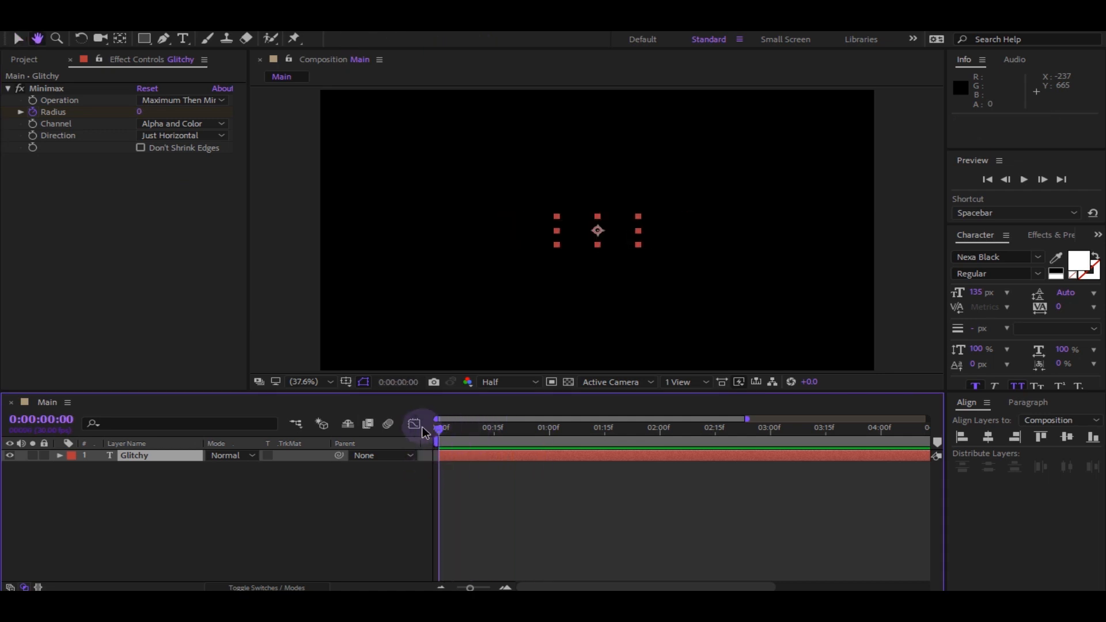
key(space)
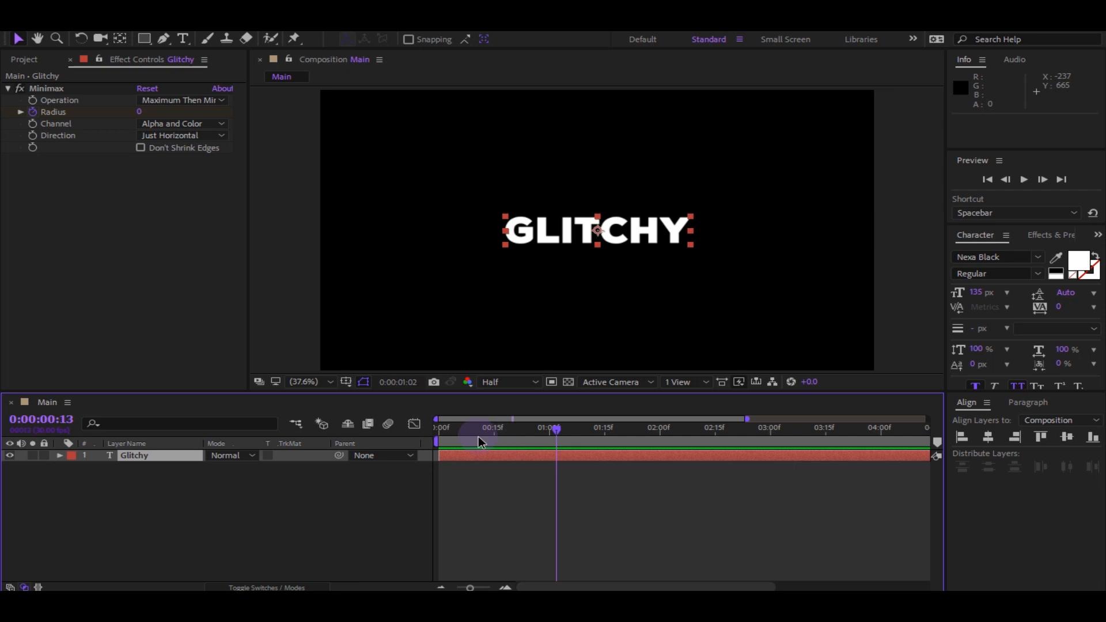
key(space)
mouse_move(544, 439)
mouse_down()
mouse_move(433, 438)
mouse_move(451, 425)
mouse_move(524, 440)
mouse_up()
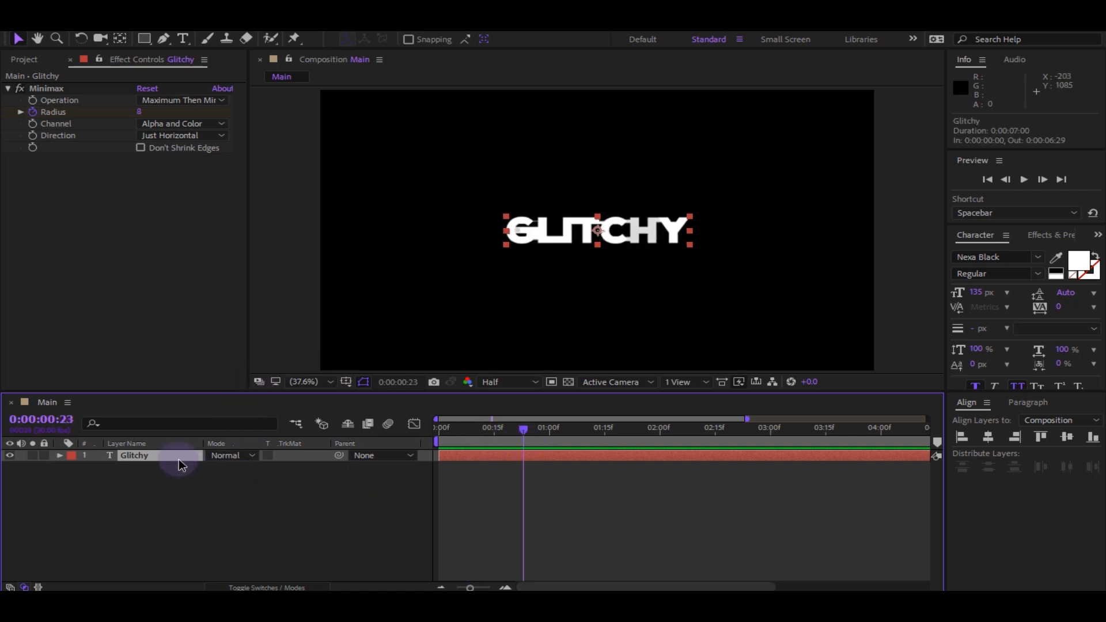
- Collapse the Minimax settings and apply the Turbulent Noise effect to the Glitchy text layer
click(8, 88)
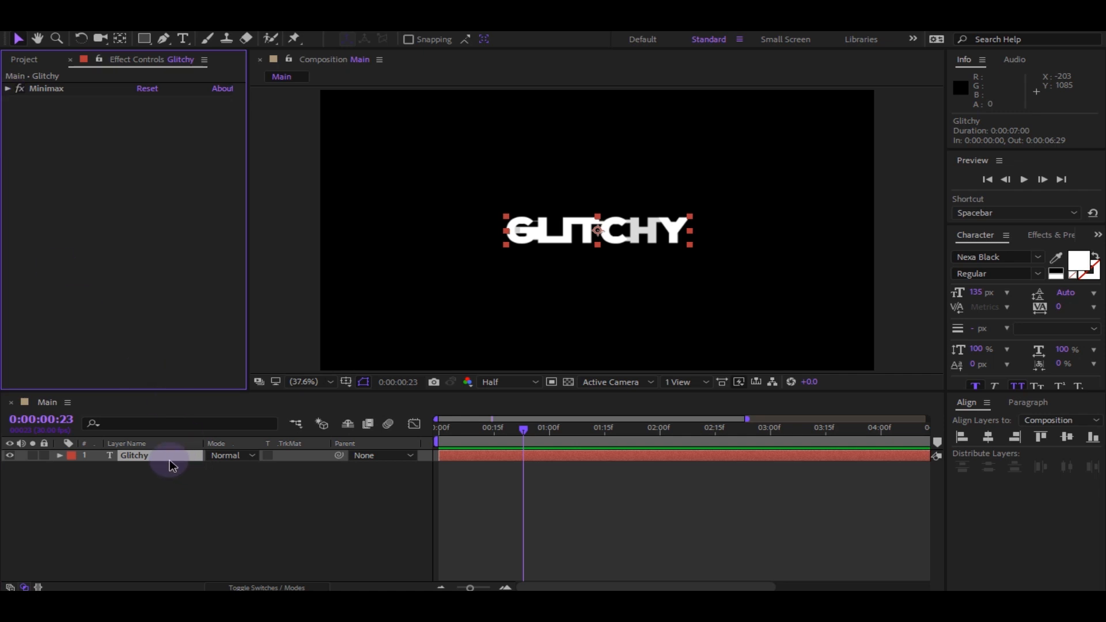
key(ctrl+space)
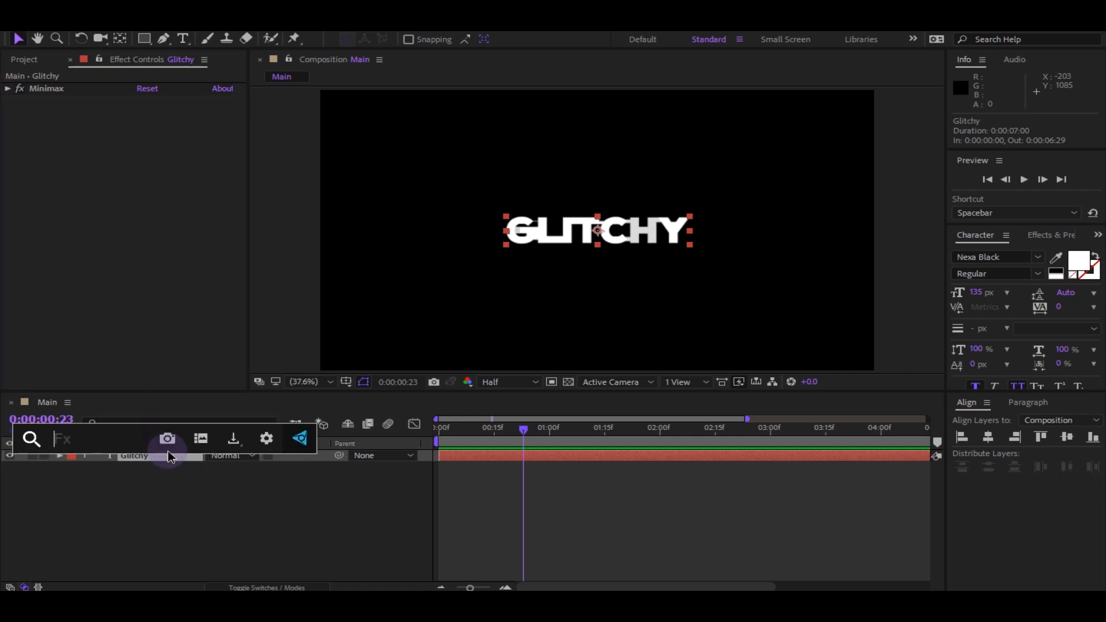
text(turb)
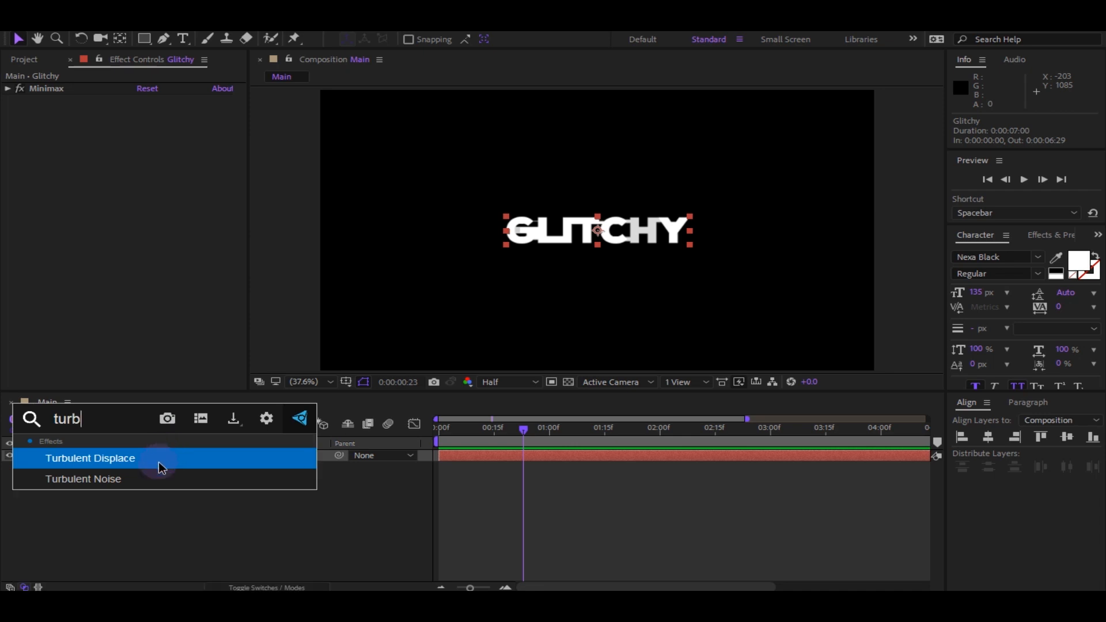
click(124, 479)
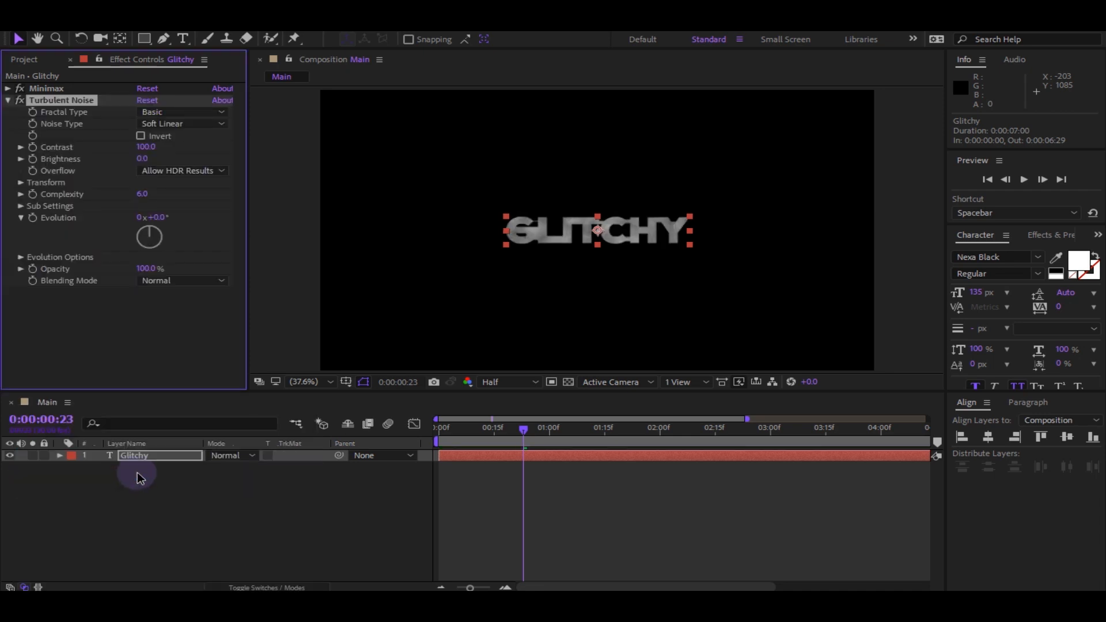
- Set the Turbulent Noise fractal type to Subscale and its noise type to Block
key(slash)
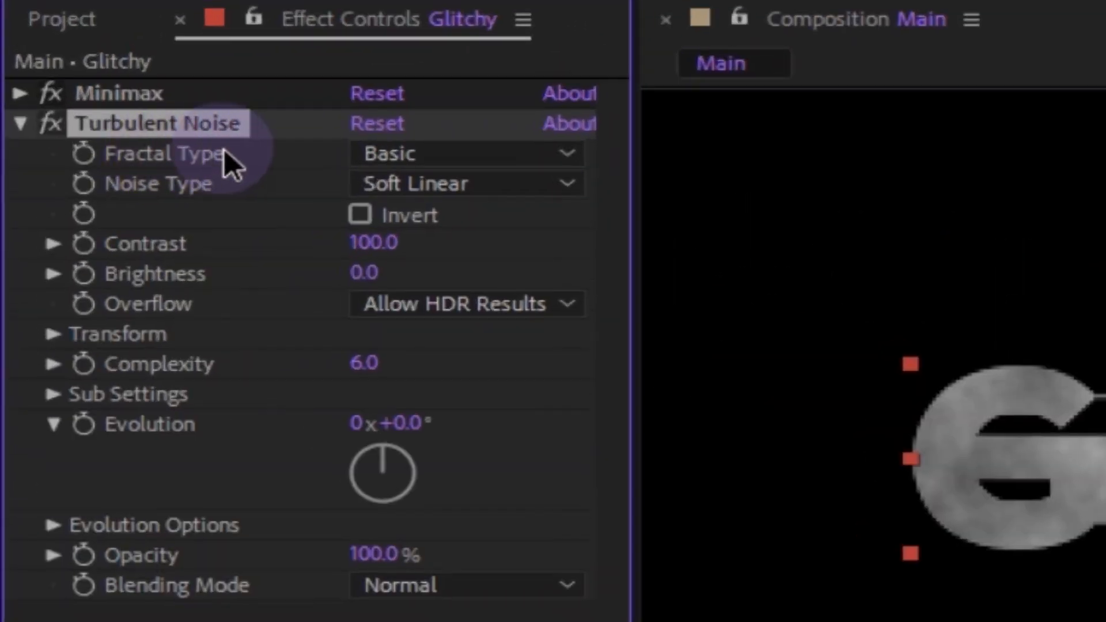
click(174, 113)
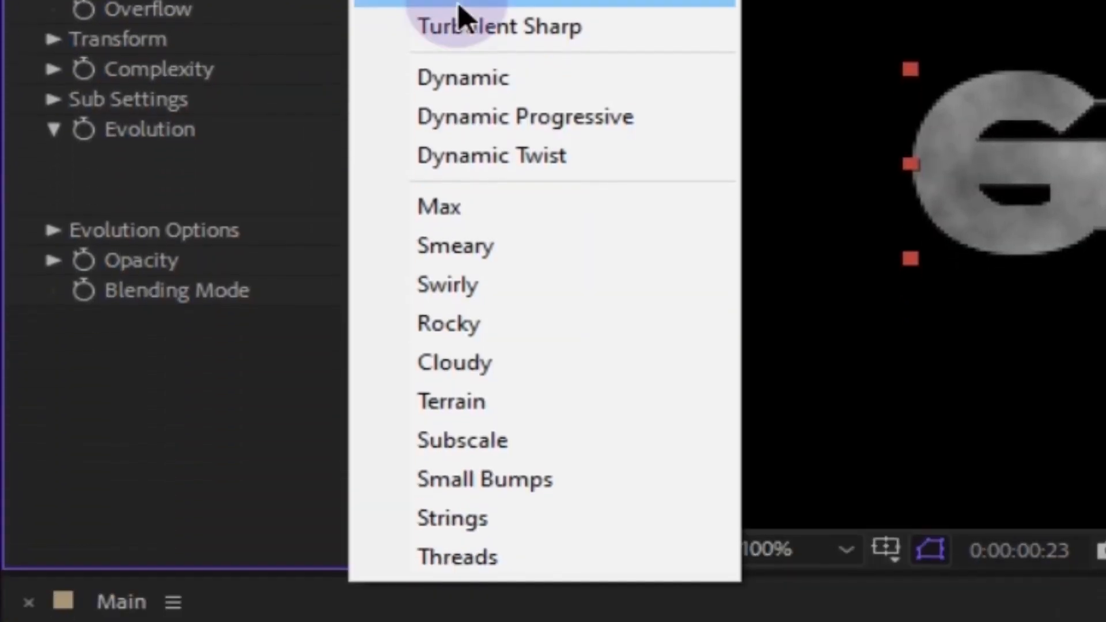
click(447, 440)
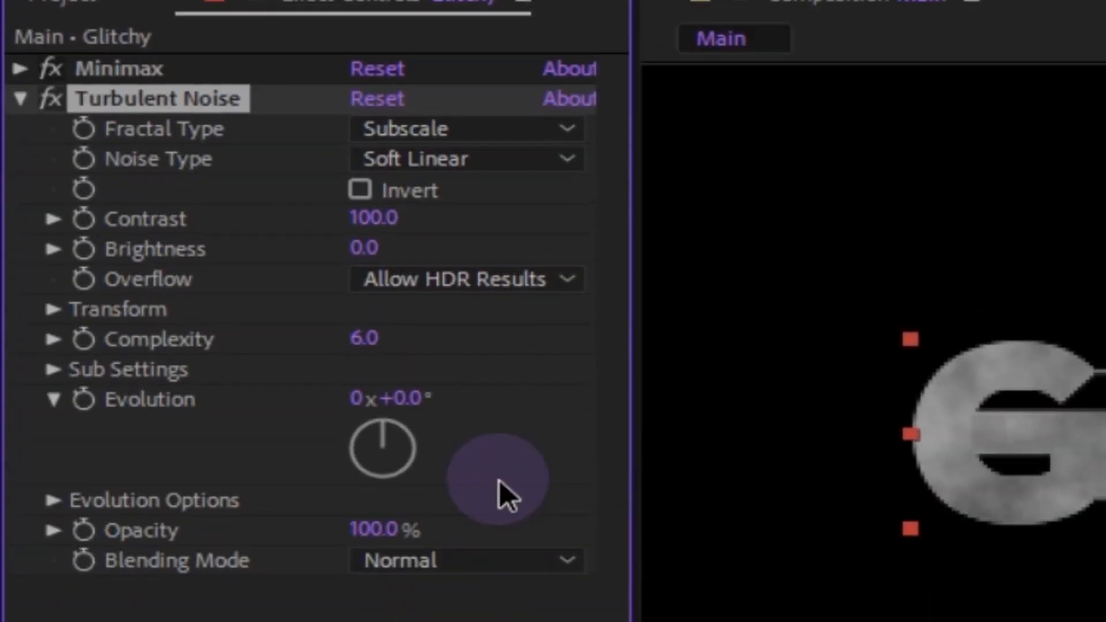
click(396, 167)
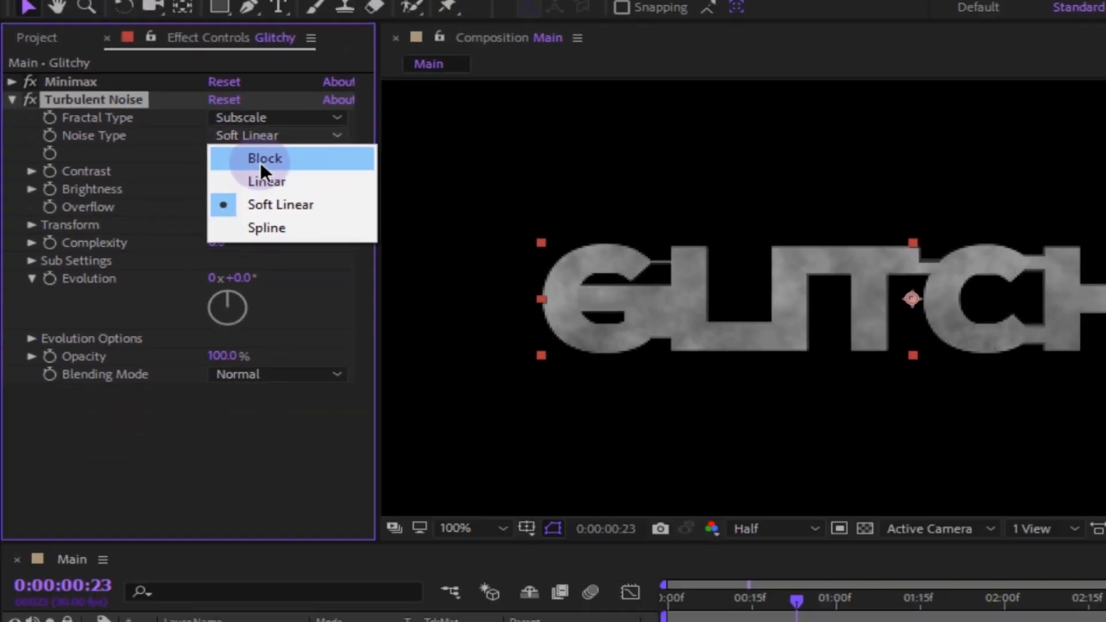
click(421, 205)
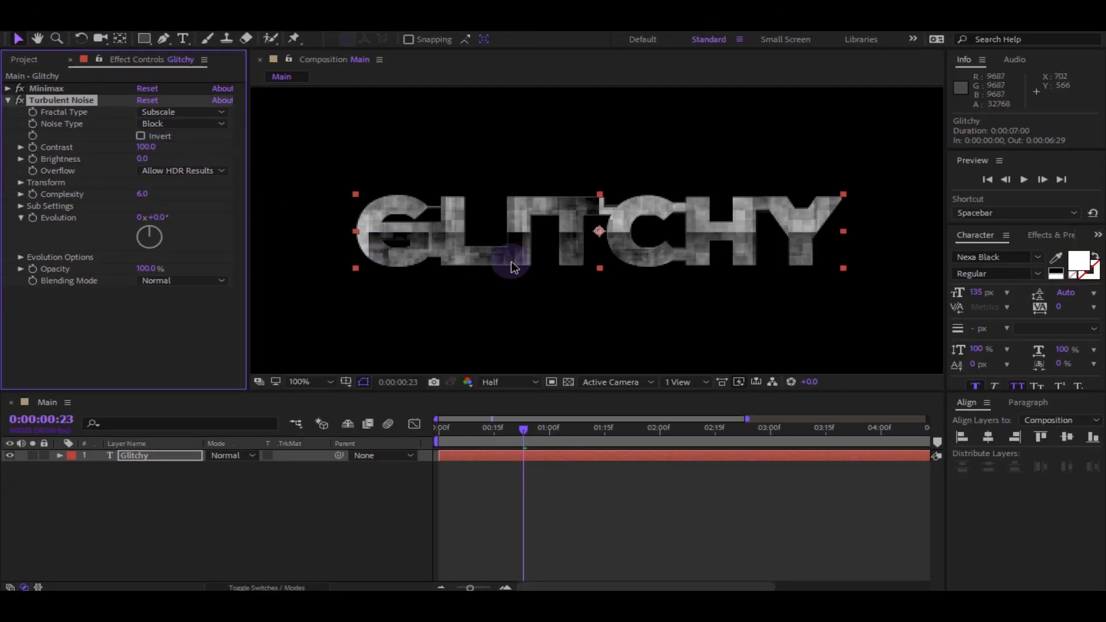
- Set the Turbulent Noise Contrast to 143 and Brightness to 8
scroll(516, 264, up, 2)
scroll(515, 262, down, 2)
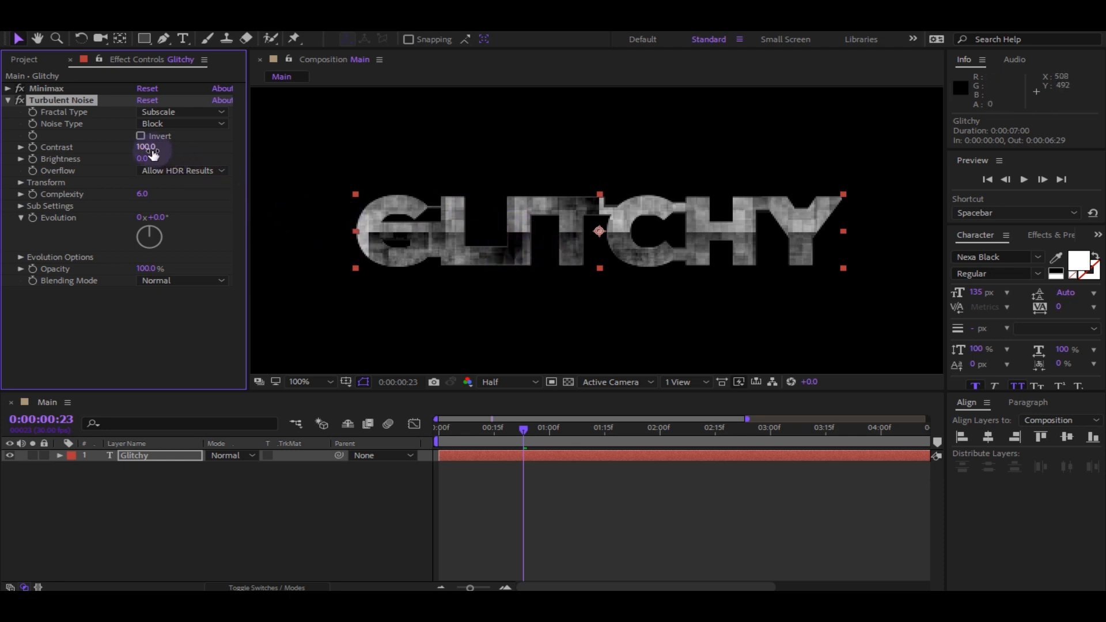
drag(150, 148, 205, 148)
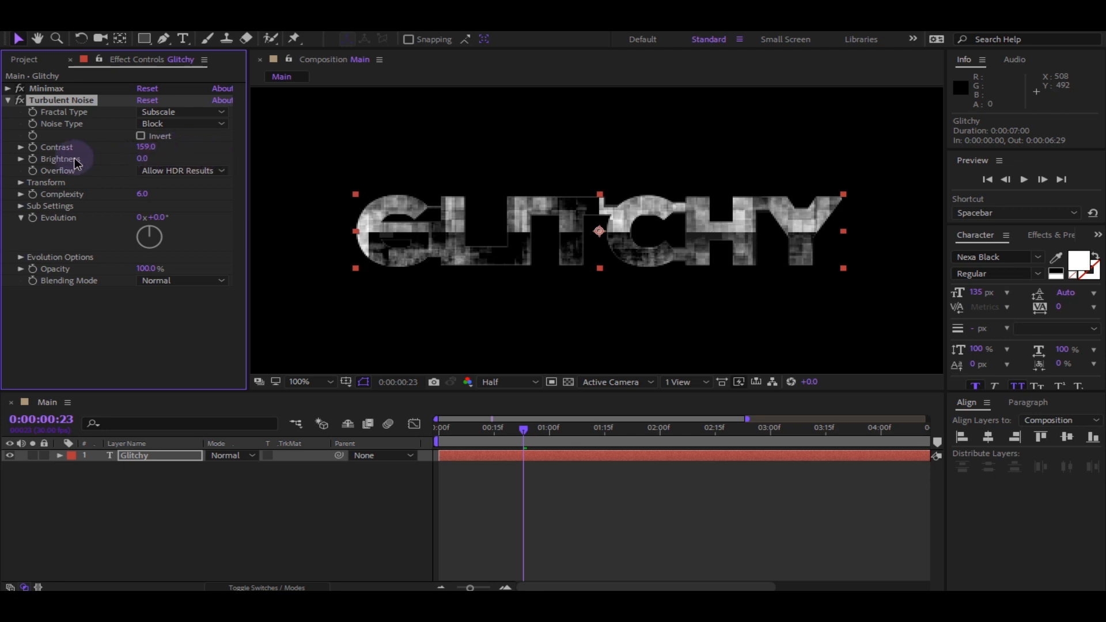
drag(144, 158, 151, 159)
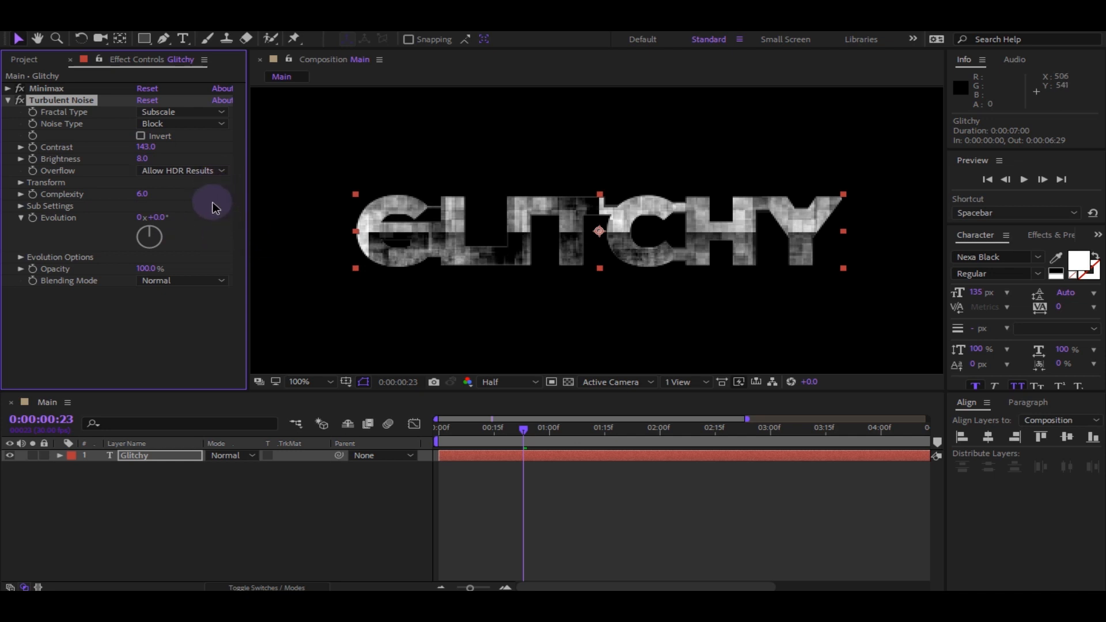
- Disable Uniform Scaling in the Turbulent Noise transform and set Scale Width to 1881 and Scale Height to 25
click(20, 182)
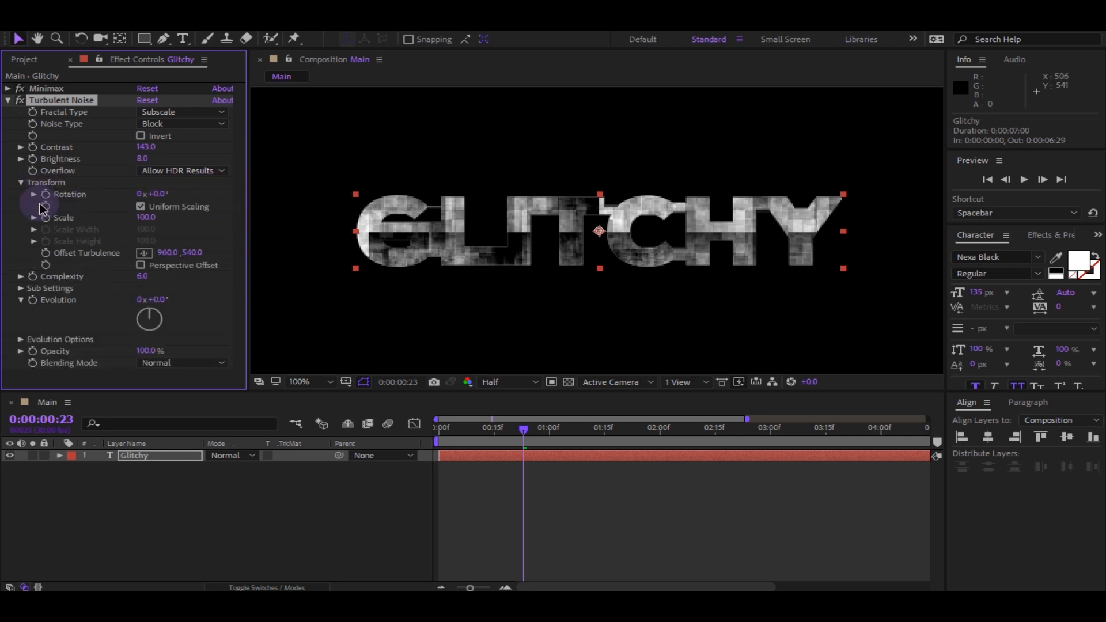
click(141, 207)
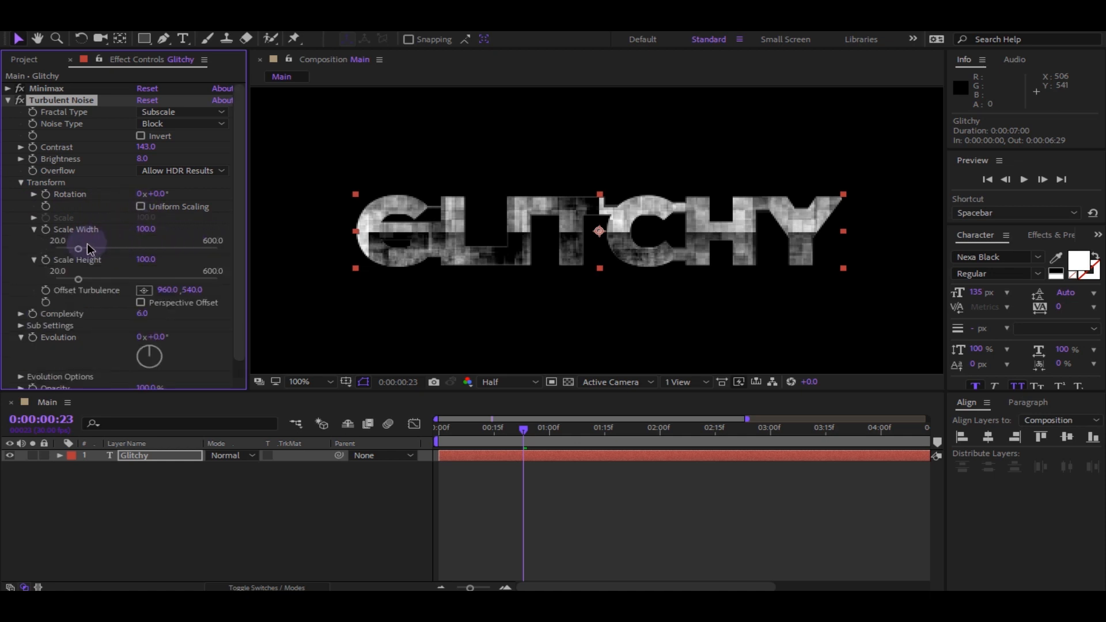
drag(81, 251, 218, 251)
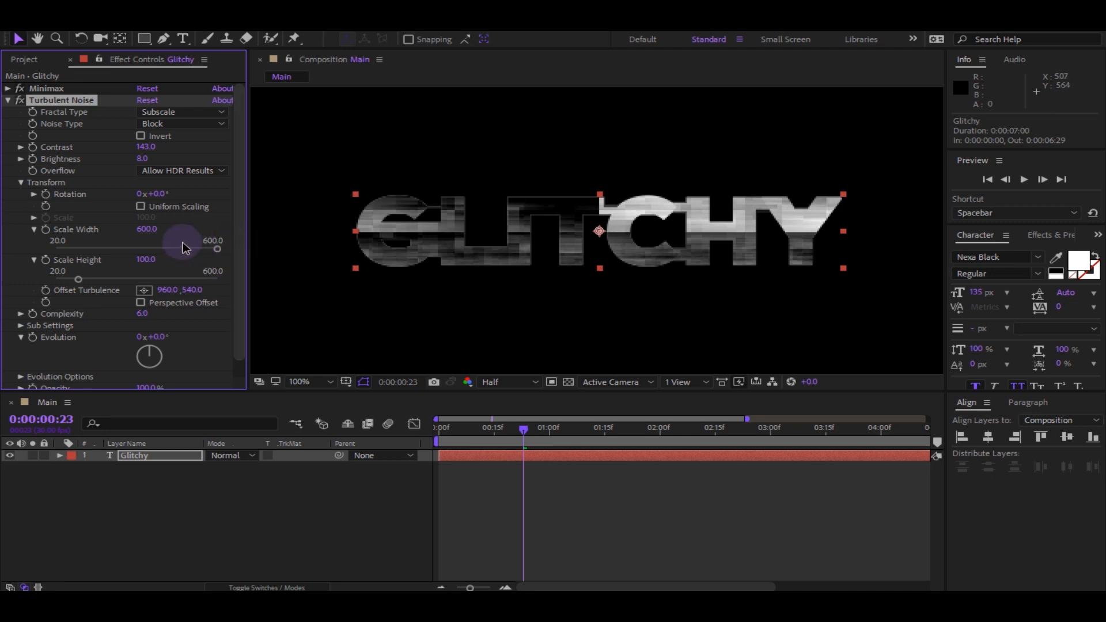
drag(146, 228, 248, 225)
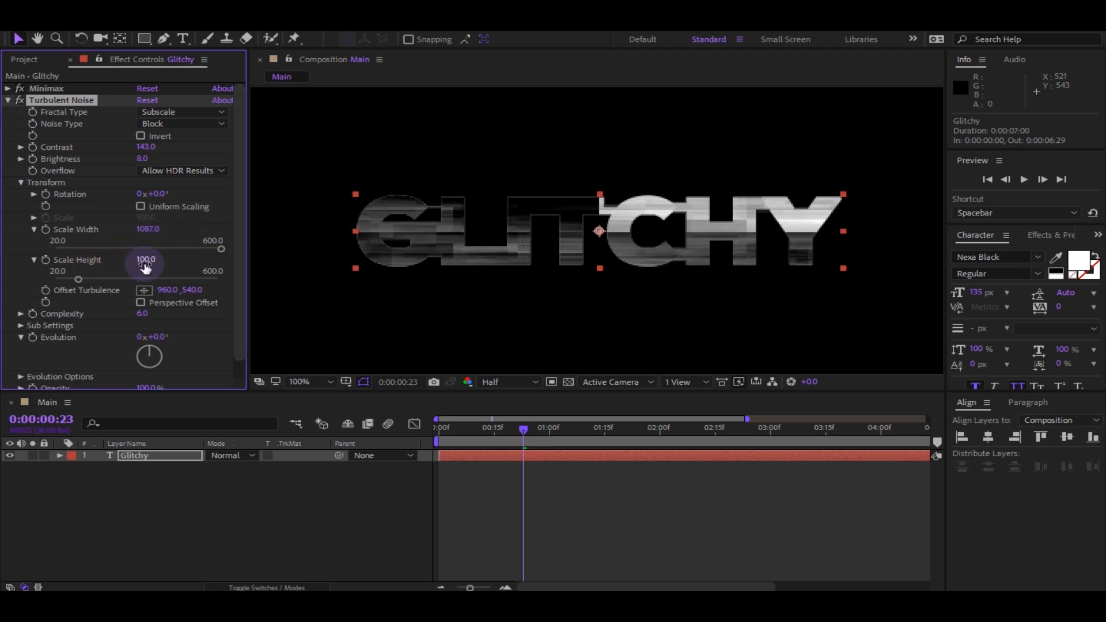
drag(147, 261, 83, 257)
drag(146, 230, 797, 263)
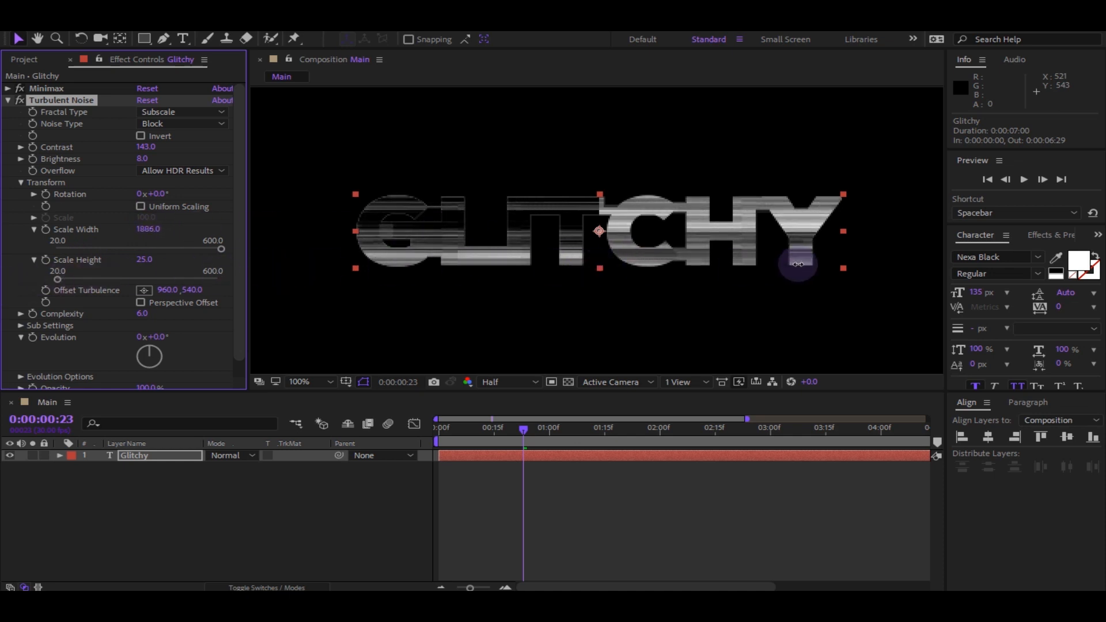
scroll(257, 272, down, 3)
scroll(453, 262, up, 3)
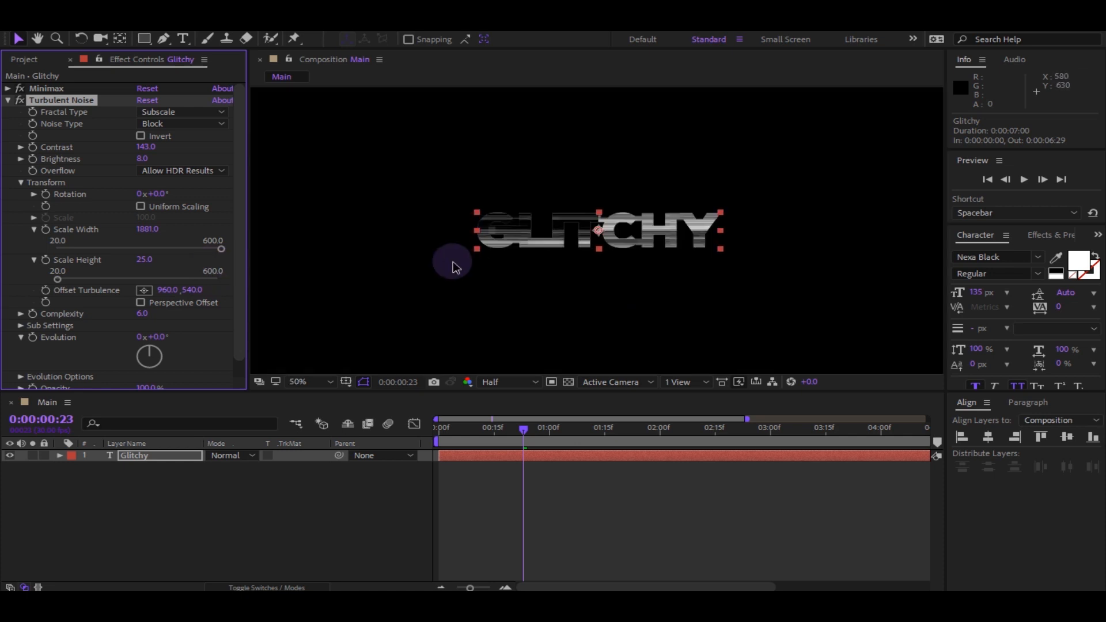
scroll(590, 226, up, 2)
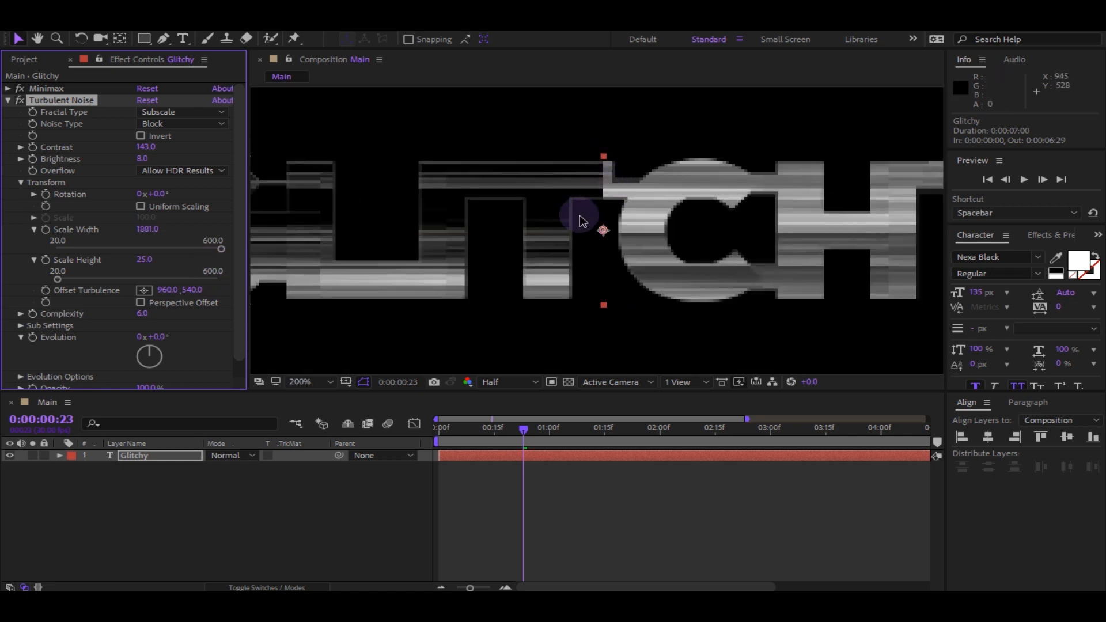
scroll(582, 221, down, 2)
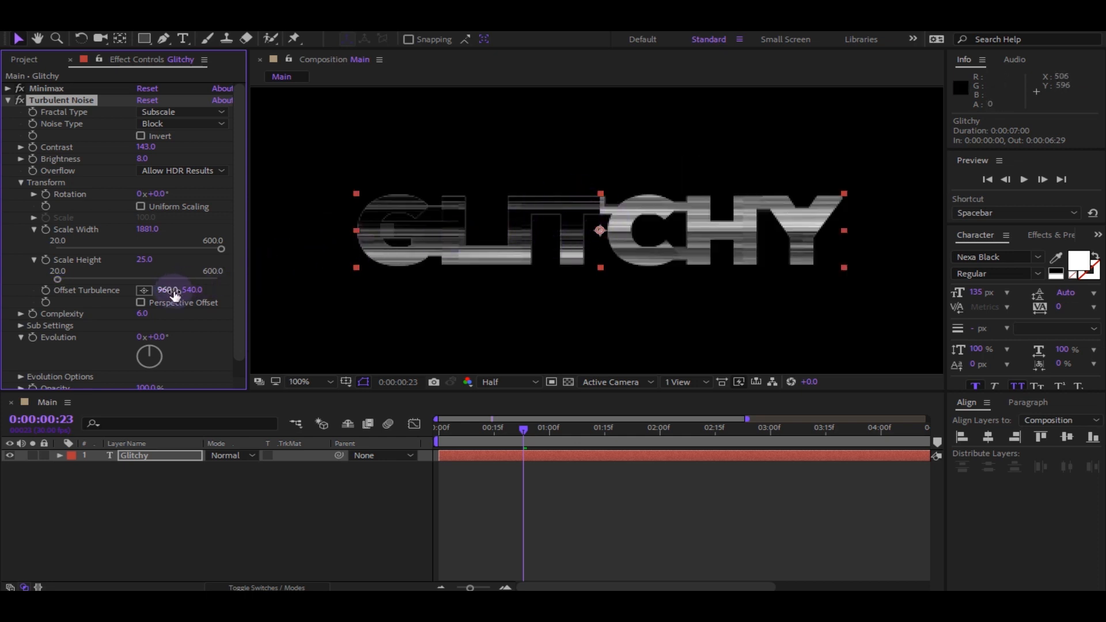
- Set the noise's Offset Turbulence to 1268, 583, Scale Width to 2345 and Scale Height to 22
drag(167, 291, 552, 324)
drag(183, 290, 230, 282)
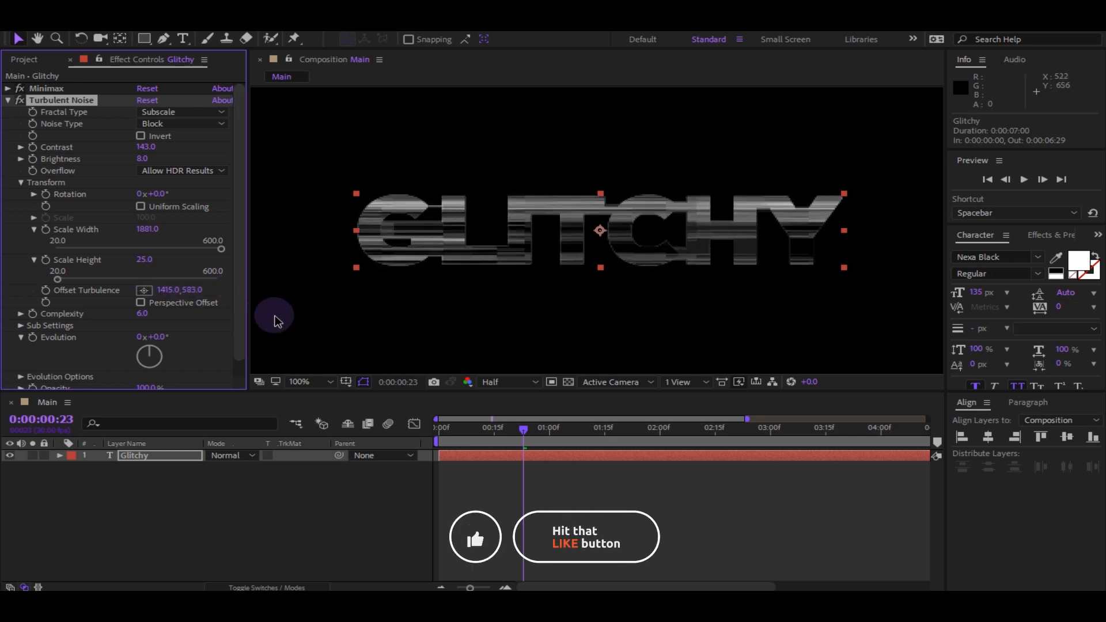
mouse_move(186, 290)
mouse_down()
mouse_move(330, 288)
mouse_move(28, 293)
mouse_up()
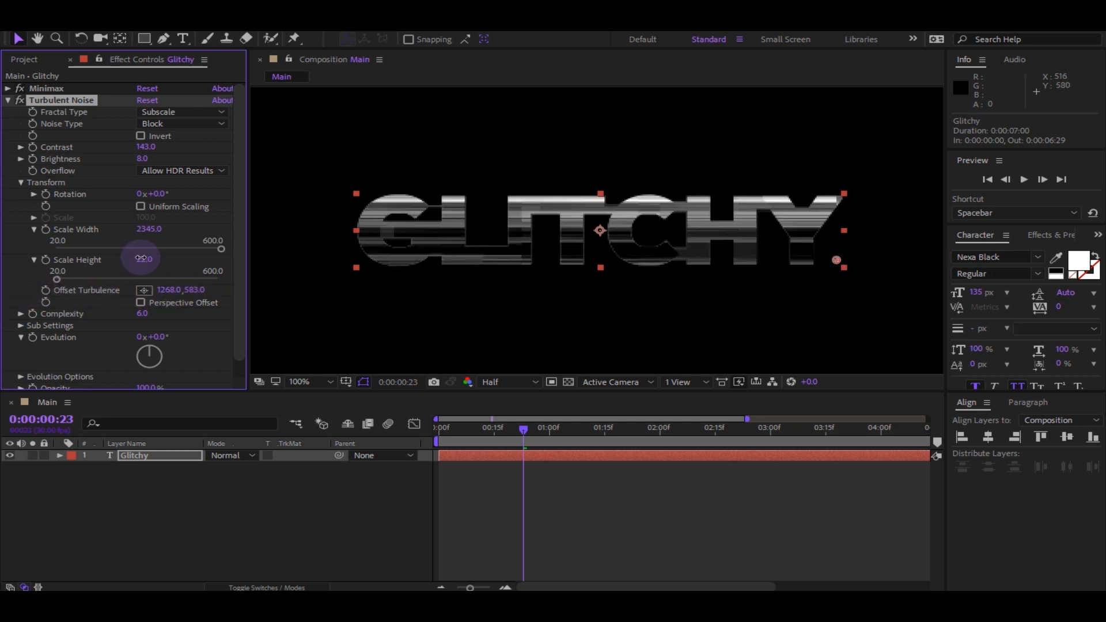
drag(142, 258, 140, 258)
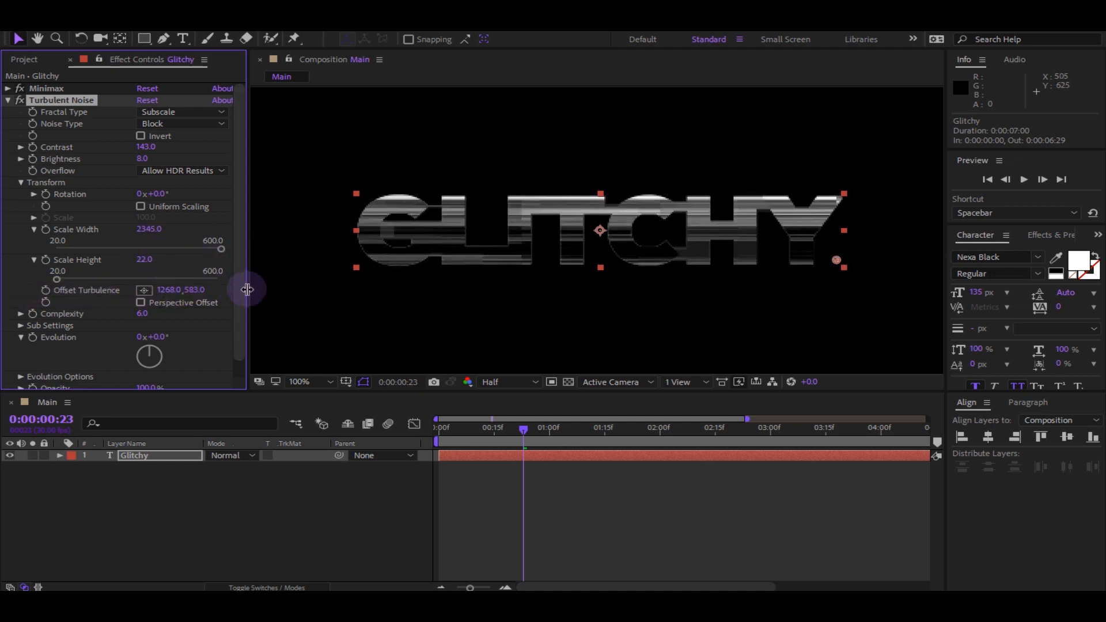
- Set the noise's vertical Offset Turbulence to 584 and its Complexity to 3
scroll(233, 290, down, 1)
key(Return)
mouse_move(204, 278)
mouse_down()
mouse_move(193, 279)
mouse_move(222, 282)
mouse_move(201, 278)
mouse_up()
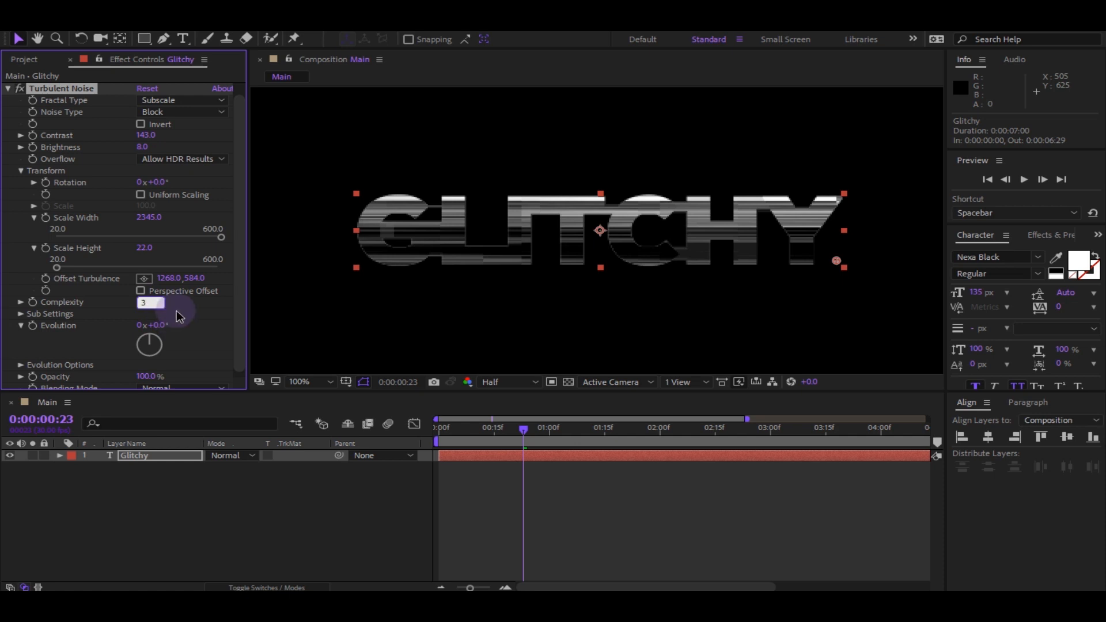
key(Return)
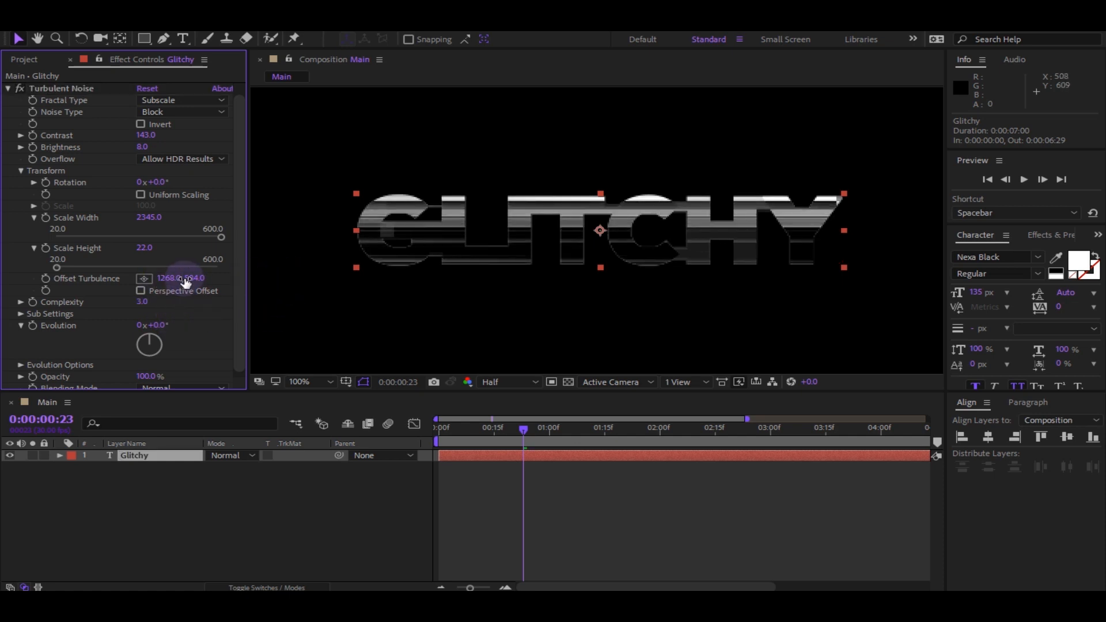
- Set the noise's Scale Width to 3010 and Scale Height to 20, with Offset Turbulence at 1346, 128
drag(198, 278, 51, 249)
mouse_move(188, 281)
mouse_down()
mouse_move(119, 247)
mouse_move(140, 247)
mouse_move(183, 277)
mouse_move(239, 274)
mouse_move(173, 271)
mouse_up()
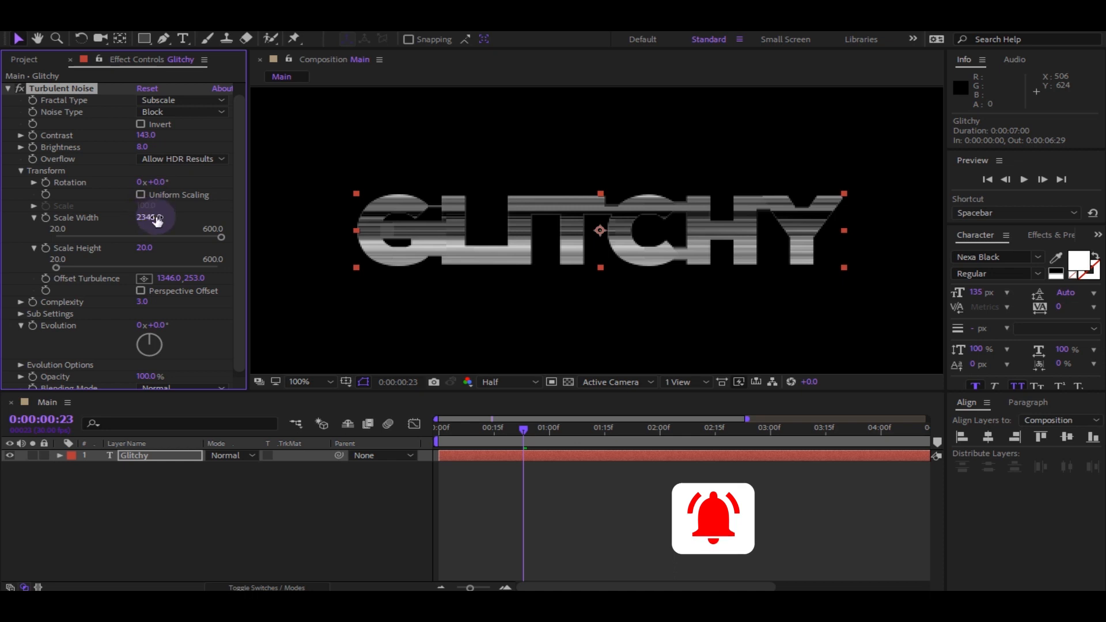
drag(156, 221, 356, 218)
drag(191, 277, 130, 247)
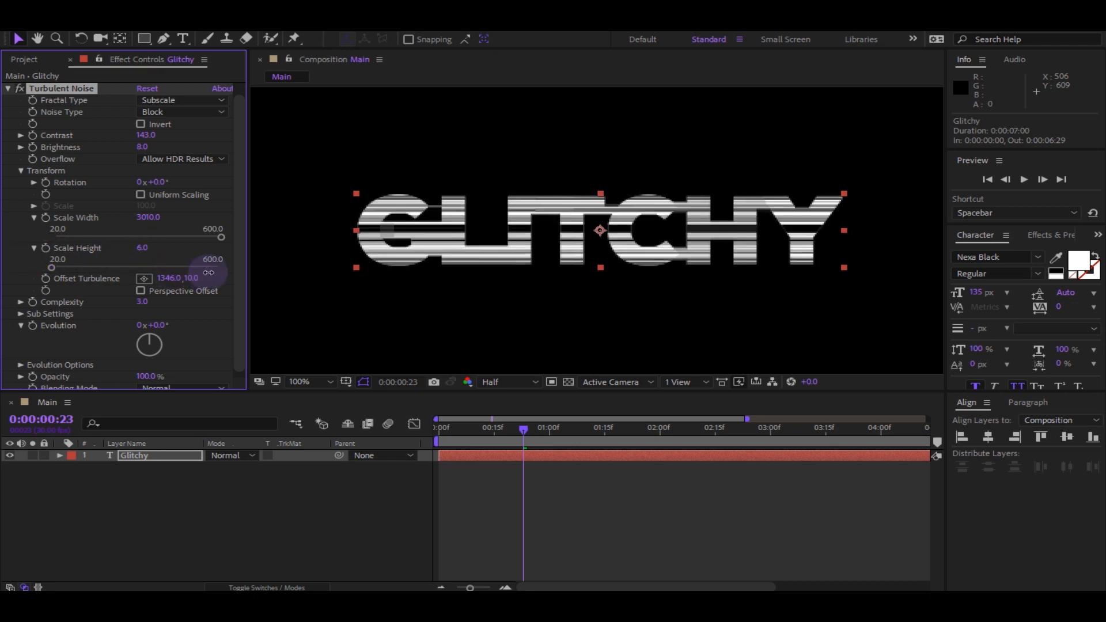
drag(241, 270, 313, 270)
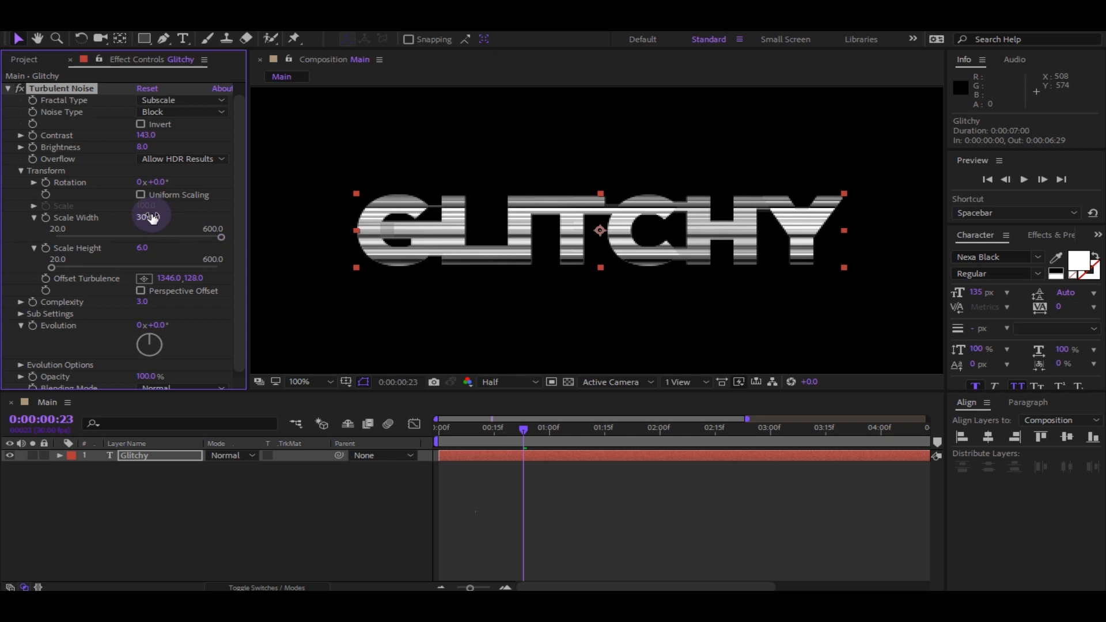
drag(141, 249, 159, 247)
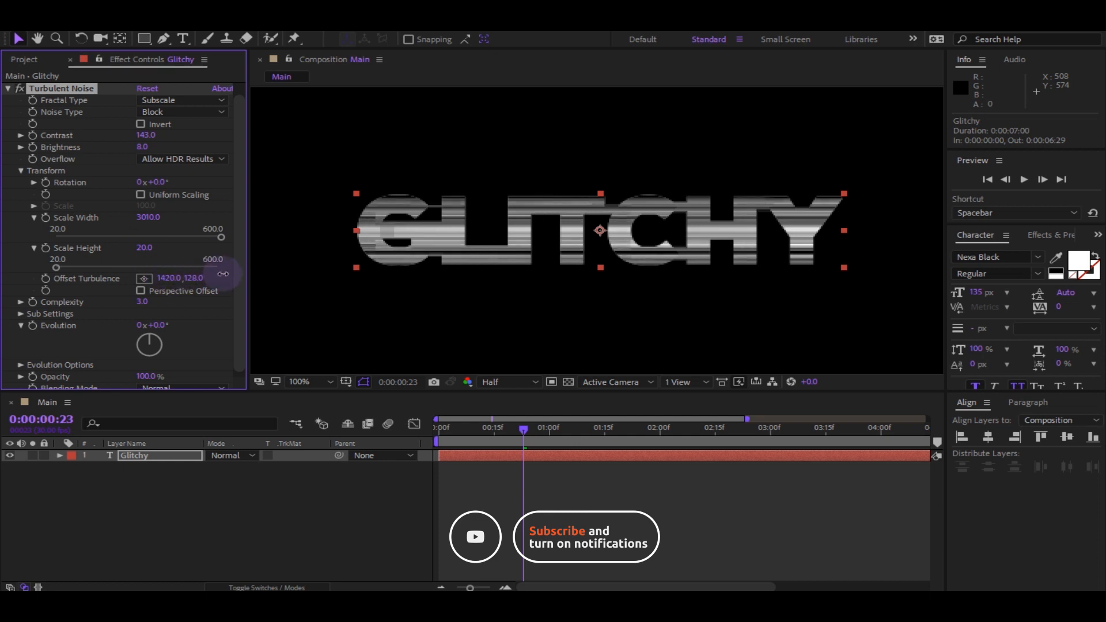
- Set the Turbulent Noise Offset Turbulence to 1289, 765
drag(133, 278, 129, 278)
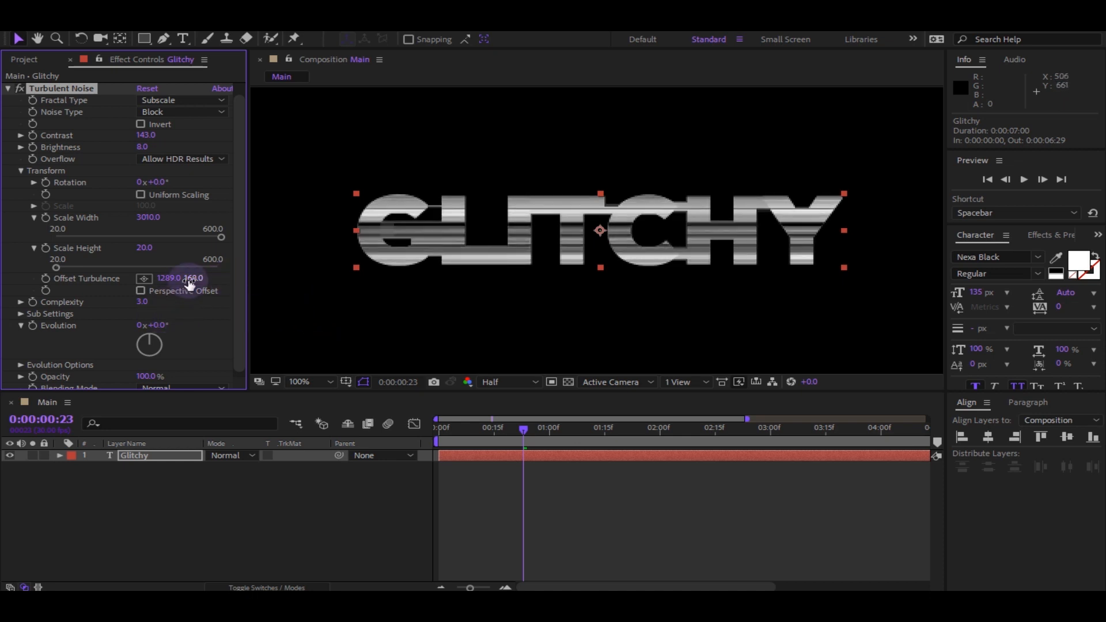
drag(254, 280, 300, 277)
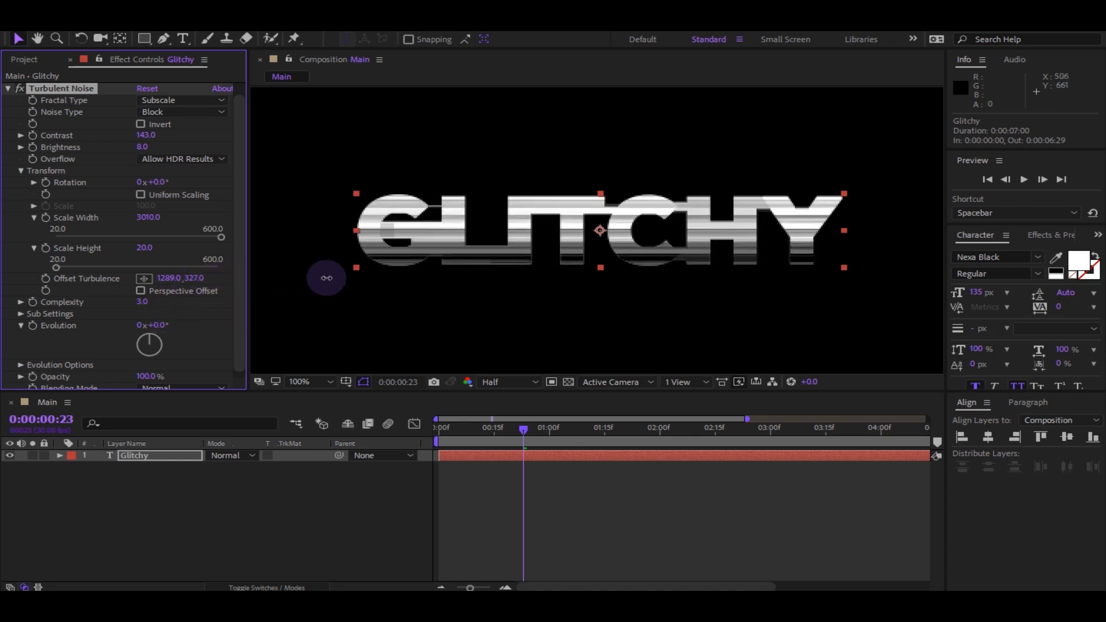
drag(447, 277, 535, 280)
drag(196, 278, 351, 263)
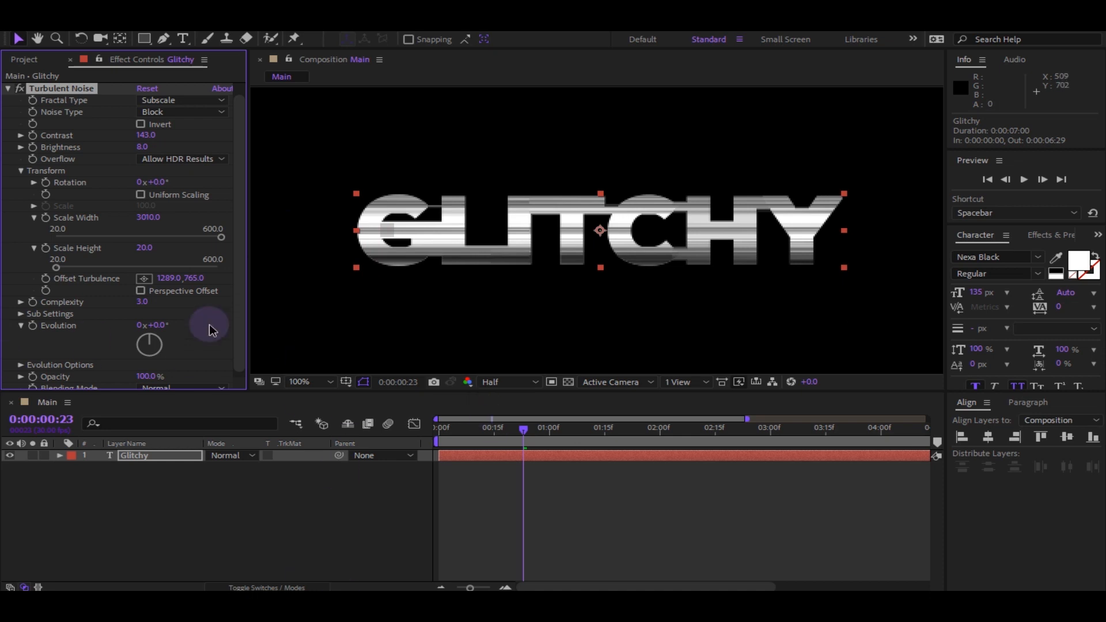
- Keyframe the noise's Evolution from 0° at the start to 1x+265° at 0:00:01:00 and preview the animation
drag(478, 438, 271, 398)
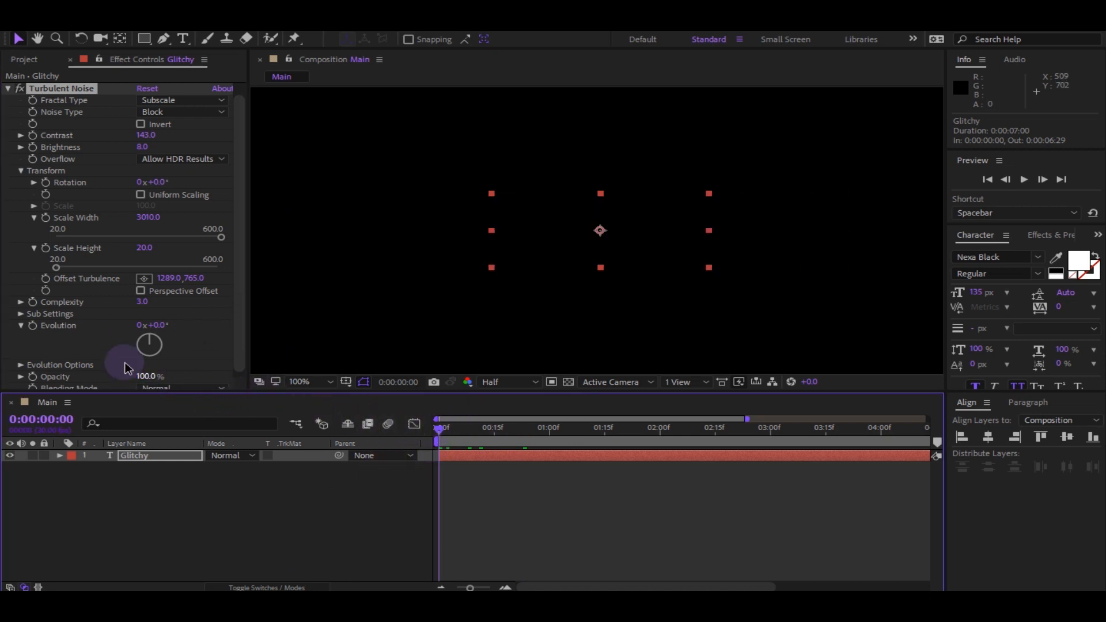
click(40, 337)
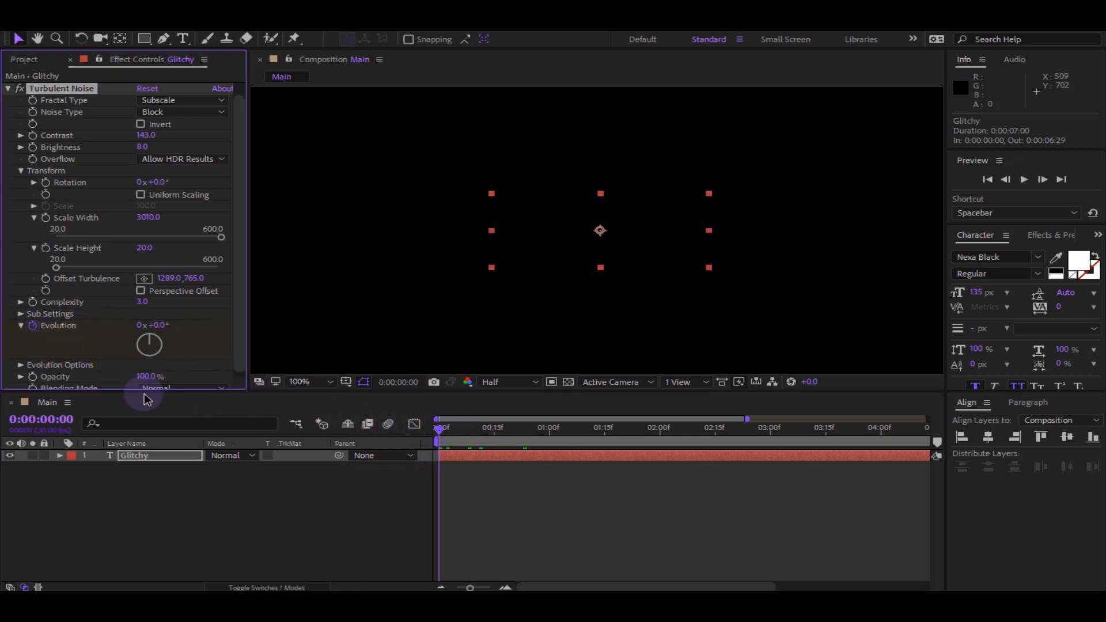
click(550, 430)
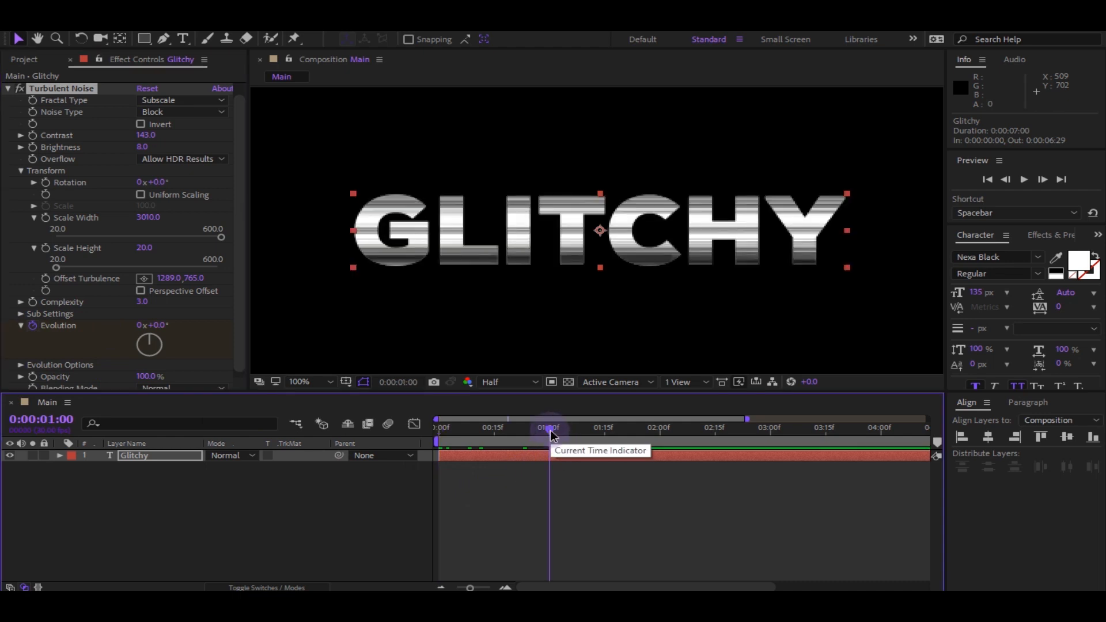
drag(155, 340, 114, 347)
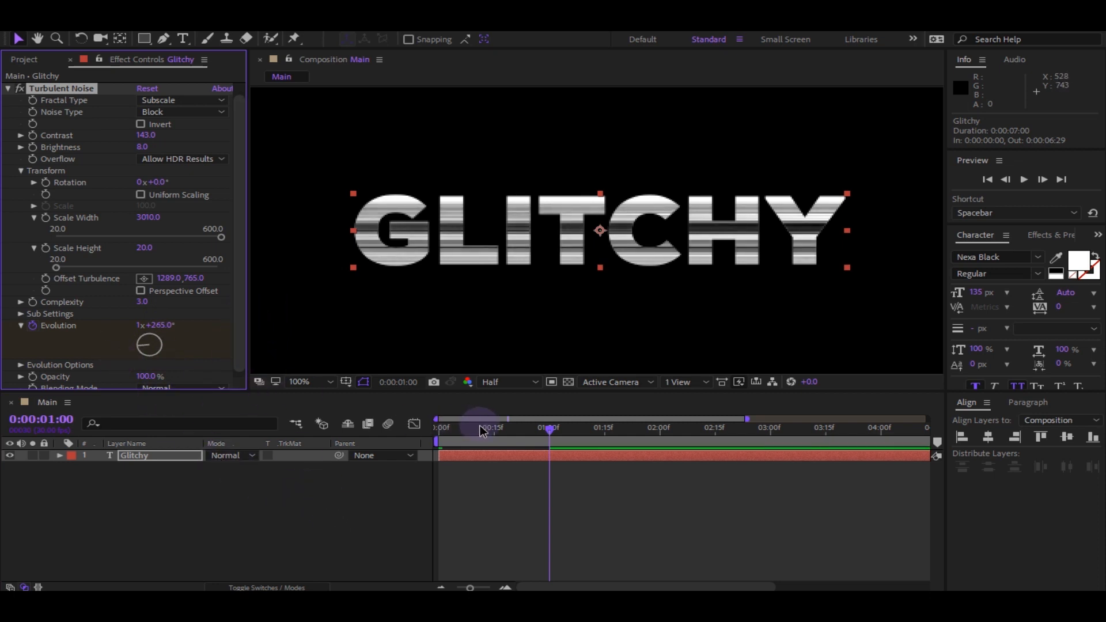
click(406, 431)
key(space)
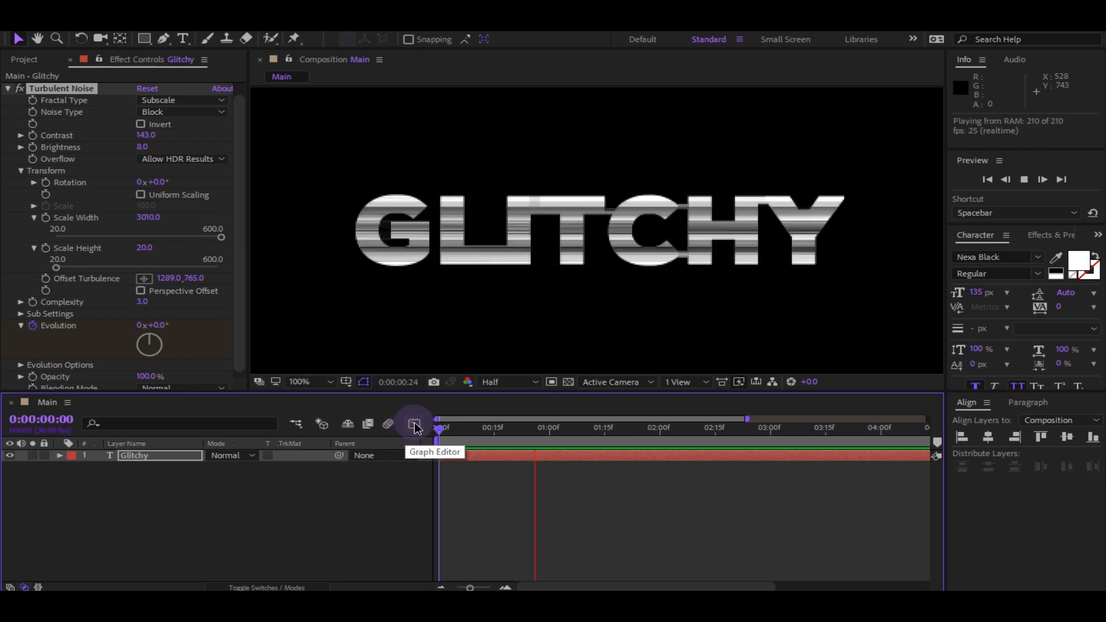
key(space)
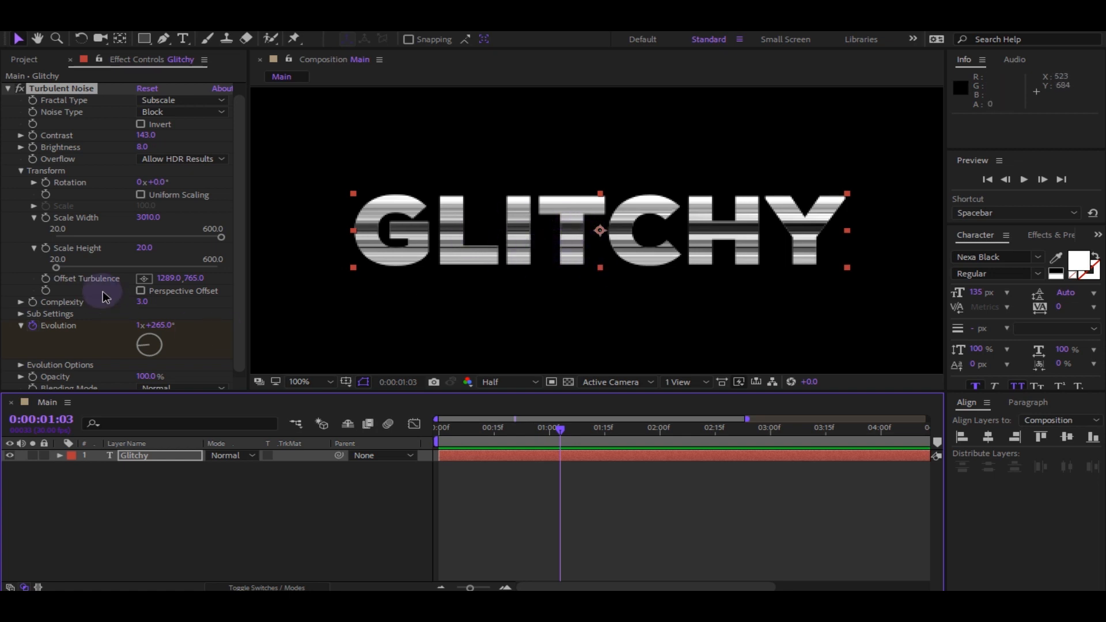
- Apply the Colorama effect to the Glitchy layer and set the preview resolution to Full
scroll(106, 297, up, 1)
click(7, 100)
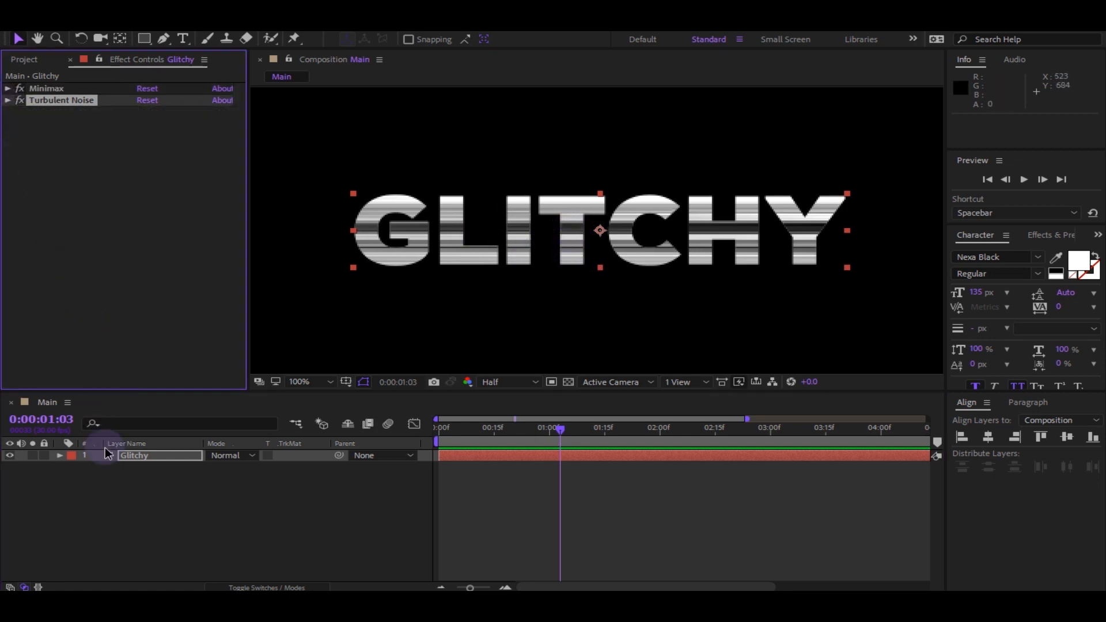
click(158, 459)
key(ctrl+space)
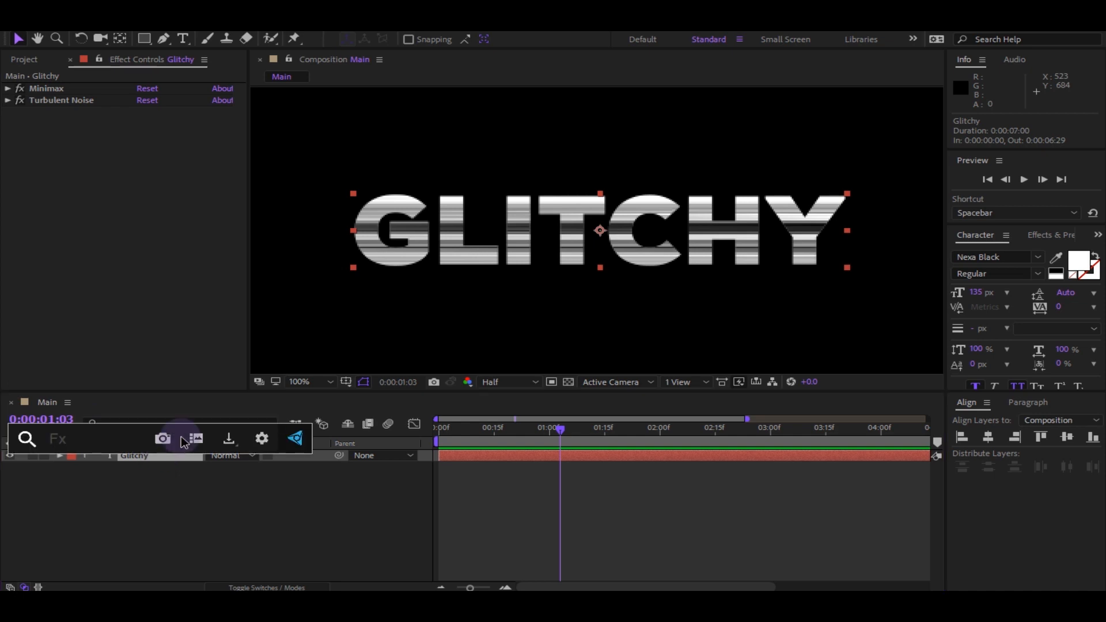
text(colo)
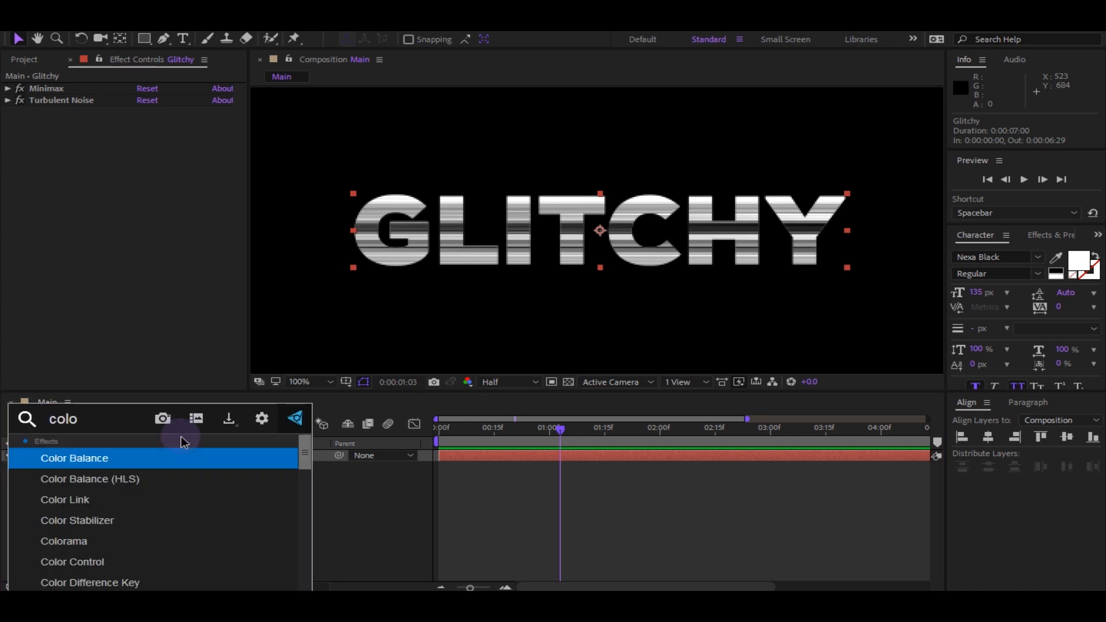
click(71, 542)
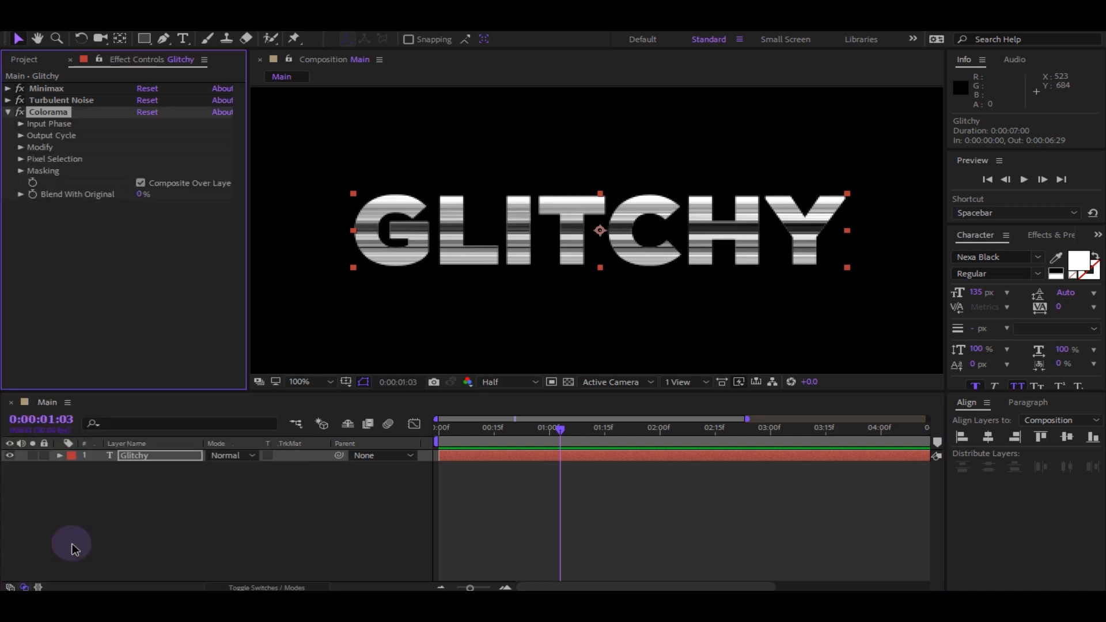
click(491, 383)
click(494, 410)
- Keyframe Colorama's Blend With Original at 0% at 0:00:00:28, enter a higher value at 0:00:01:00, and preview from the start
mouse_move(545, 432)
mouse_down()
mouse_move(468, 433)
mouse_move(558, 439)
mouse_move(542, 437)
mouse_up()
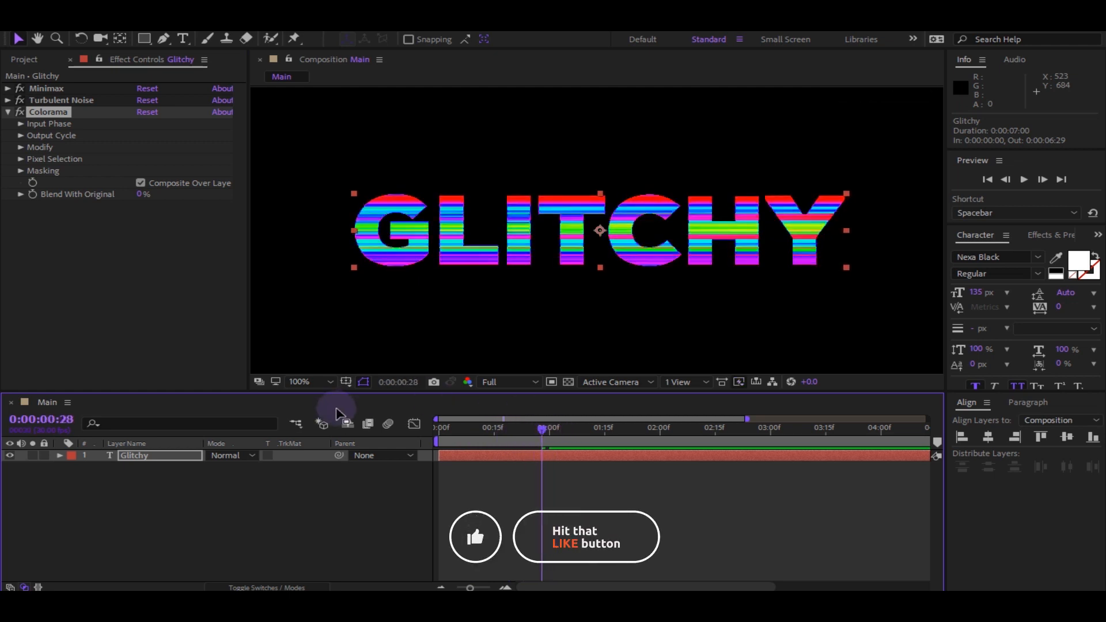
click(33, 194)
drag(543, 433, 551, 435)
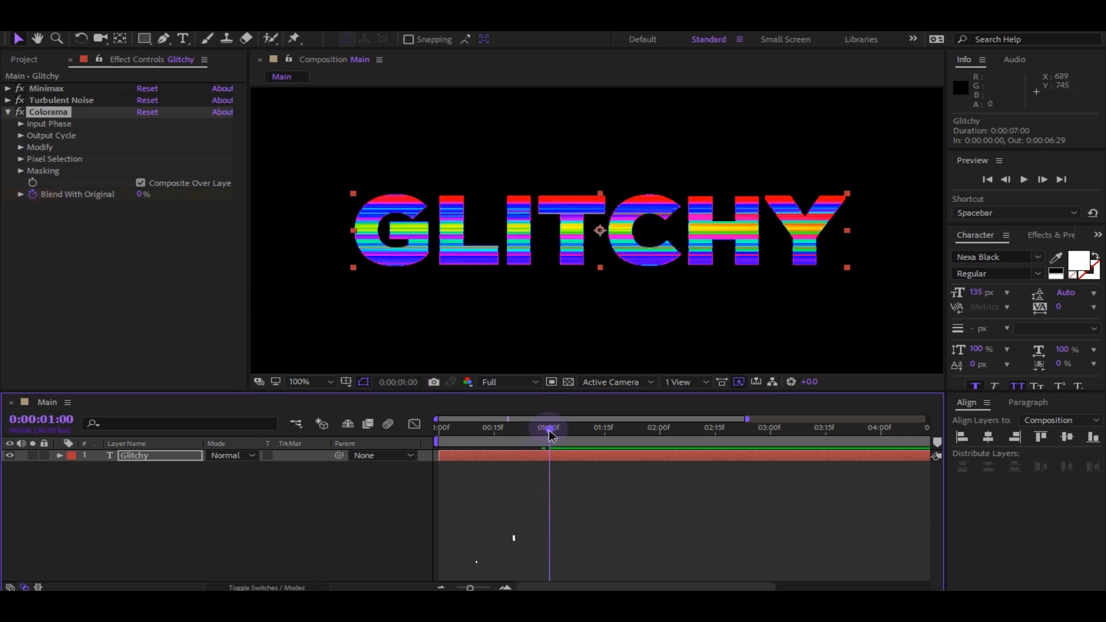
click(141, 195)
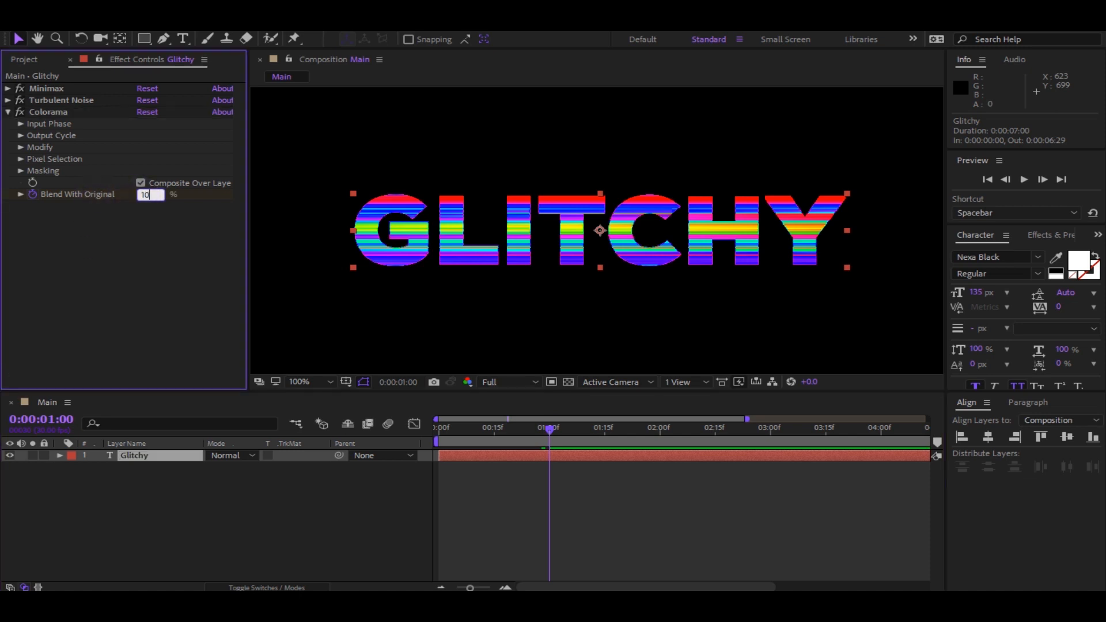
key(ctrl+z)
drag(544, 437, 437, 431)
key(space)
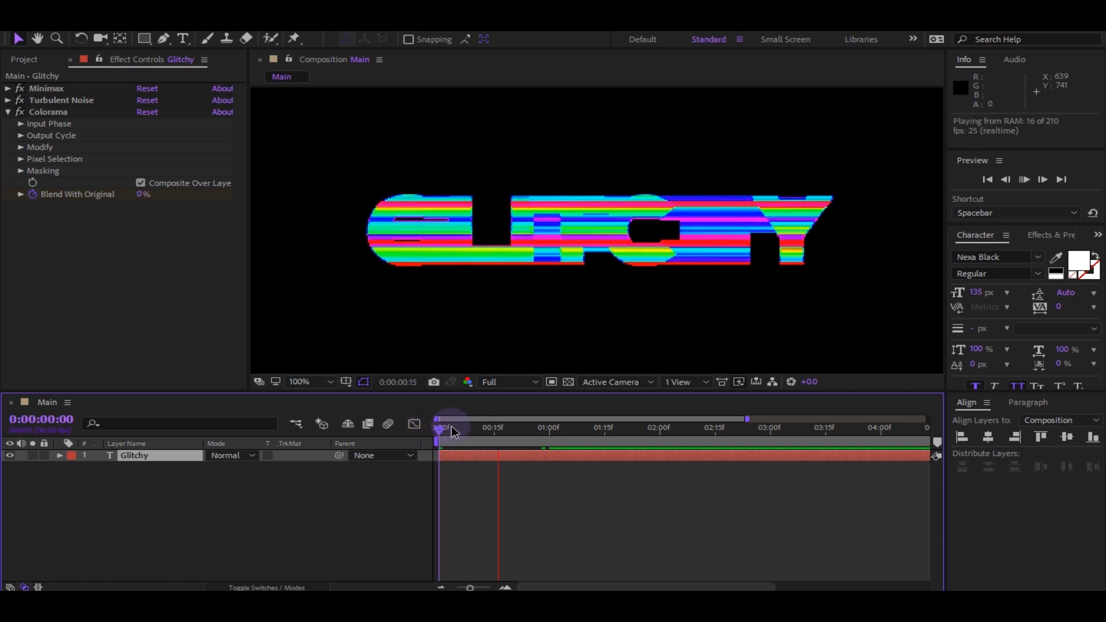
- Set the Turbulent Noise Scale Width to 3709, Scale Height to 44, Offset Turbulence to 1387, 799 and Brightness to -6
click(479, 429)
drag(464, 429, 494, 429)
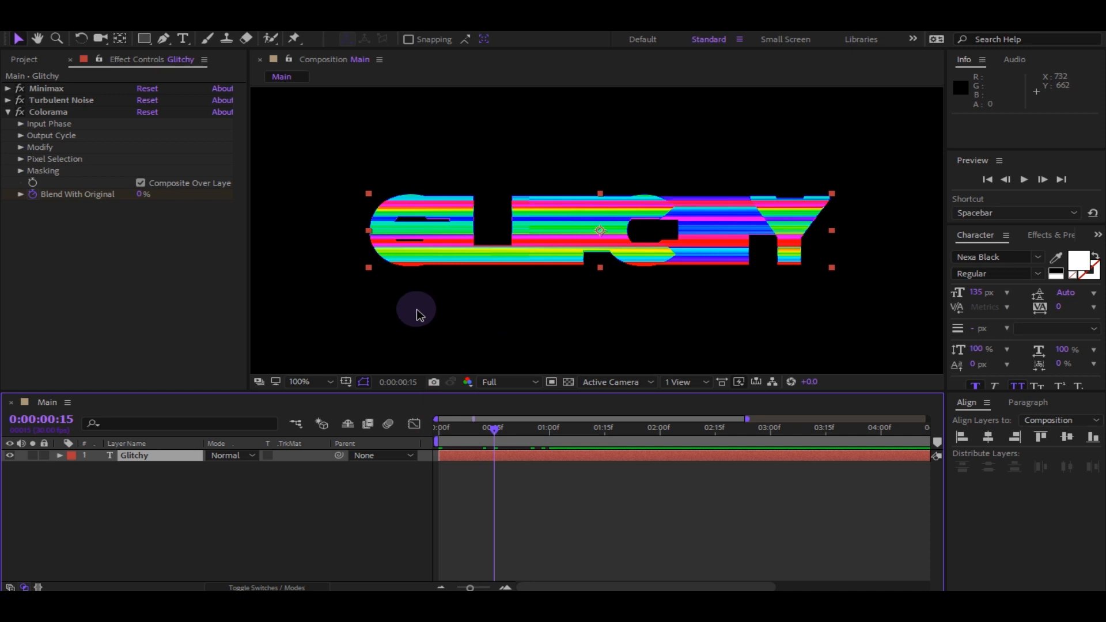
click(8, 111)
click(8, 100)
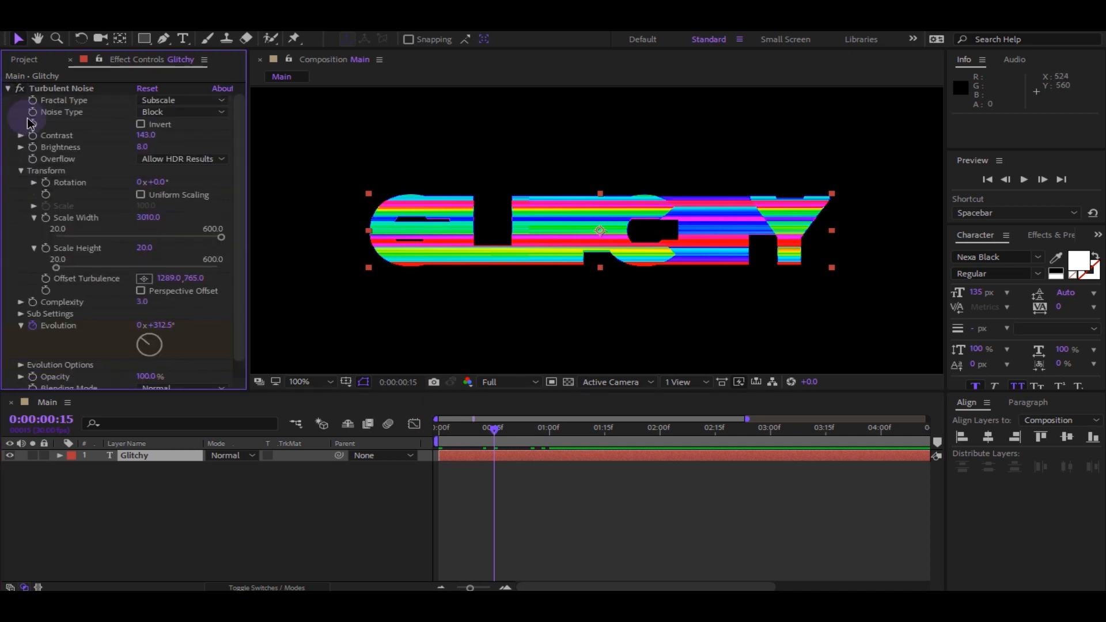
drag(148, 222, 154, 246)
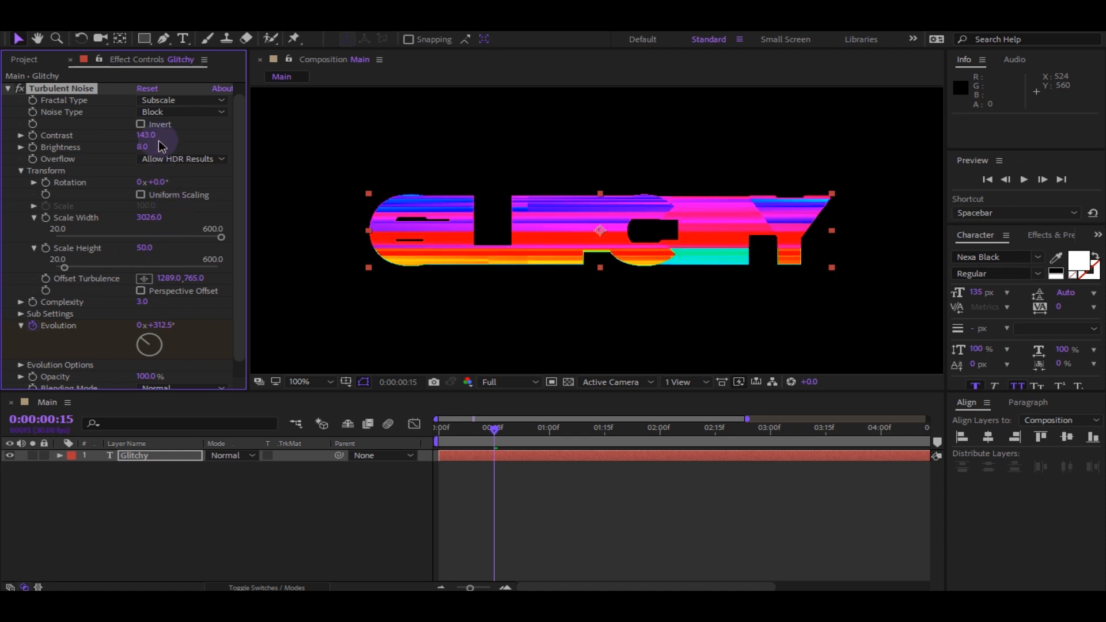
drag(138, 137, 119, 139)
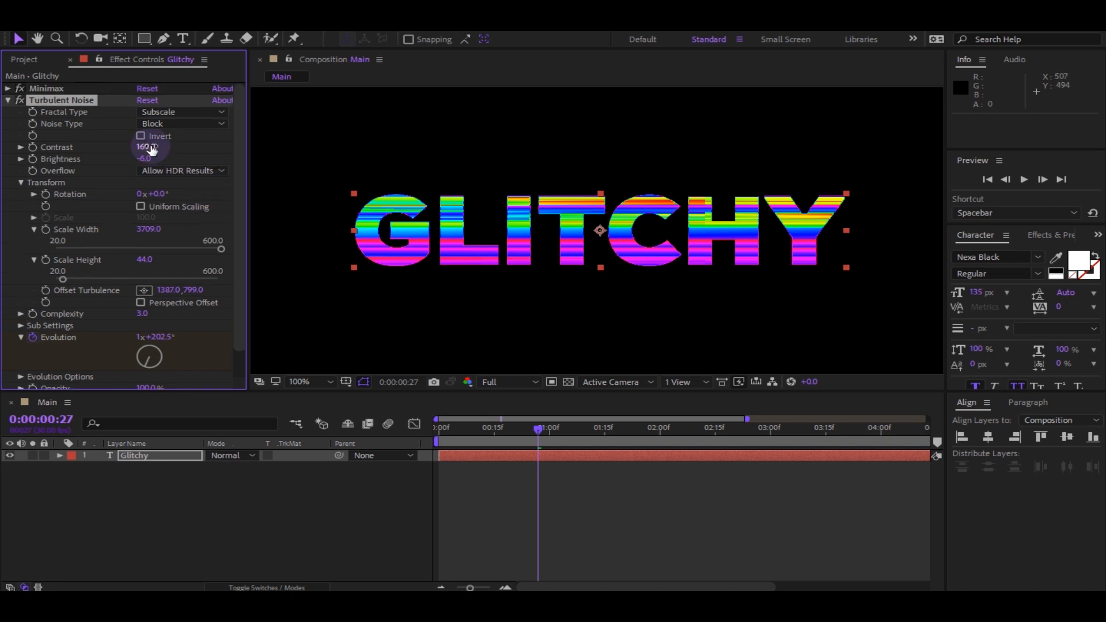
- Set the noise's Contrast to 236, horizontal Offset Turbulence to 1405 and Brightness to 12, checking the result at several frames
drag(141, 144, 216, 148)
mouse_move(495, 428)
mouse_down()
mouse_move(557, 429)
mouse_move(508, 429)
mouse_up()
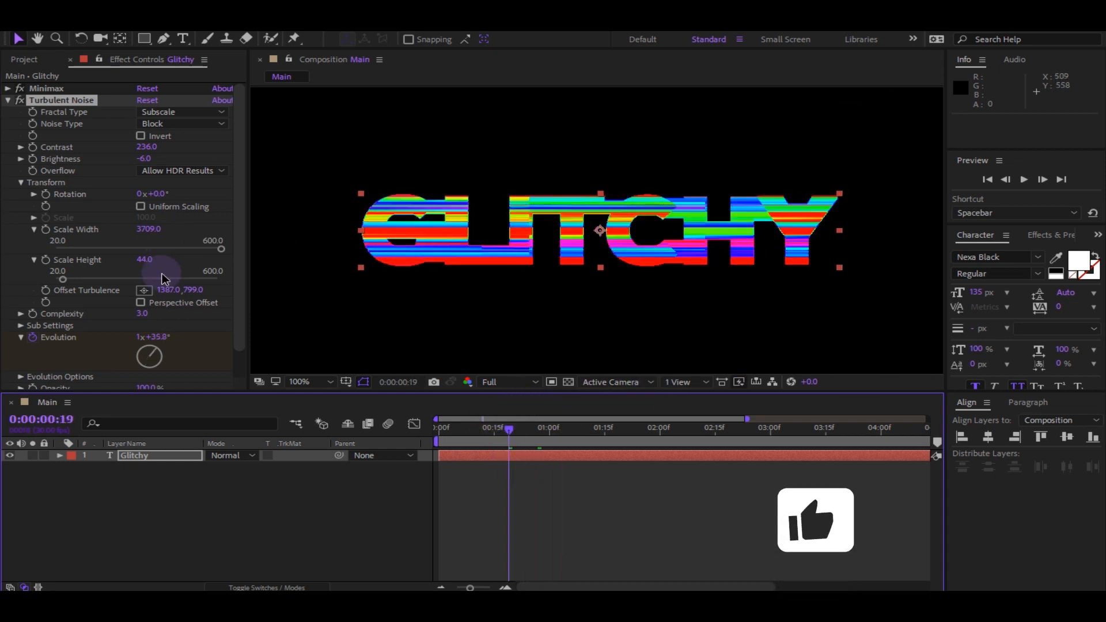
mouse_move(173, 291)
mouse_down()
mouse_move(230, 294)
mouse_move(154, 291)
mouse_up()
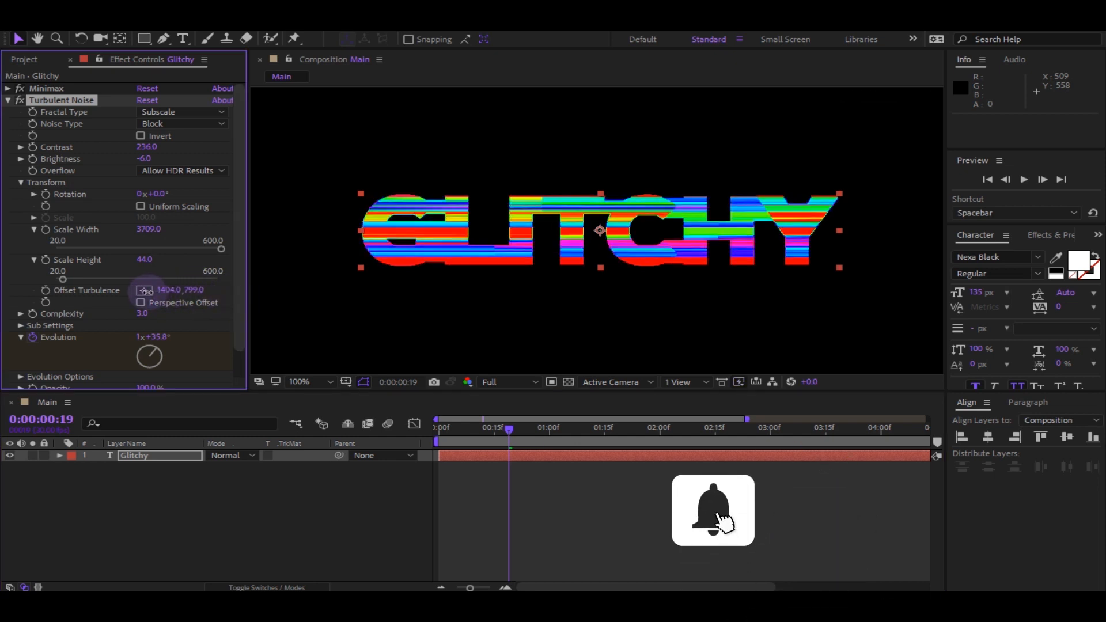
mouse_move(147, 161)
mouse_down()
mouse_move(128, 163)
mouse_move(167, 168)
mouse_up()
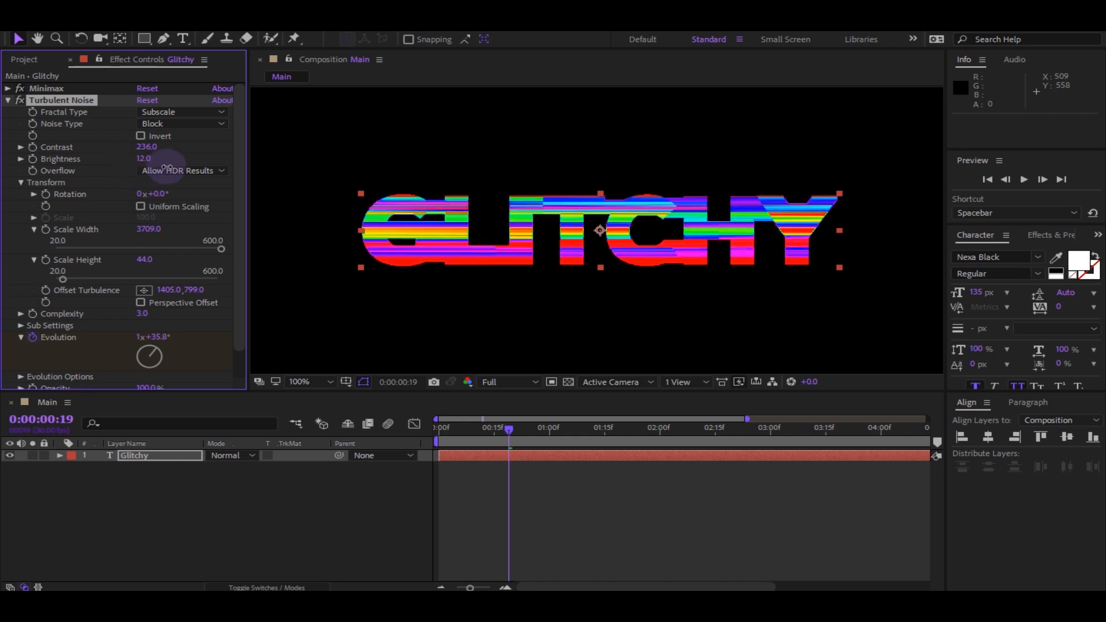
drag(488, 439, 468, 441)
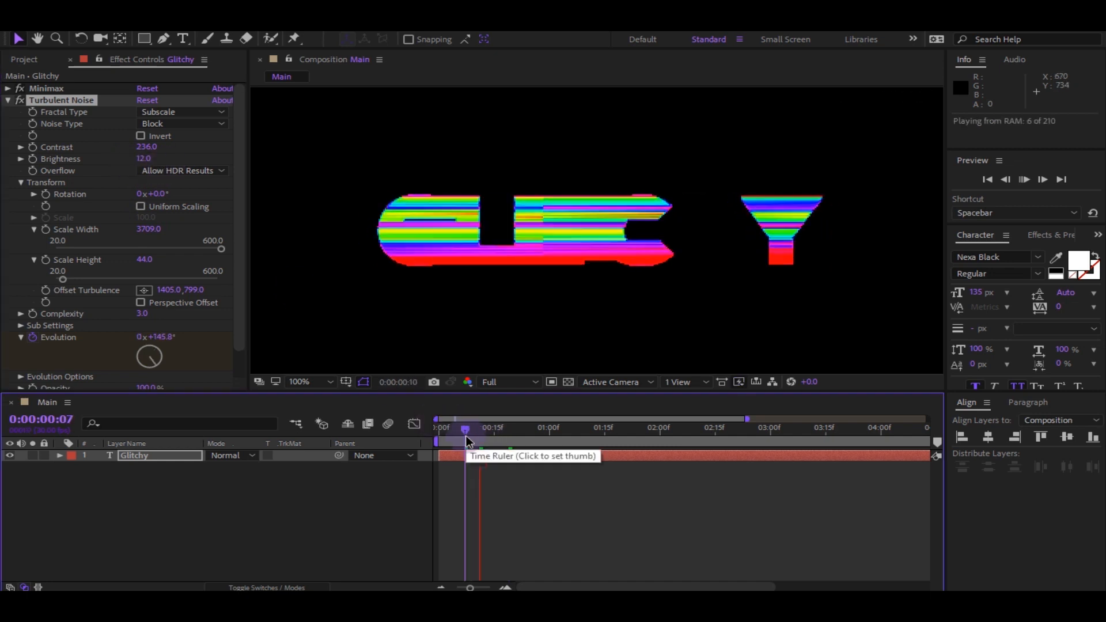
- Fit the whole composition in the viewer, collapse the effect settings and preview the coloured glitch animation
click(299, 382)
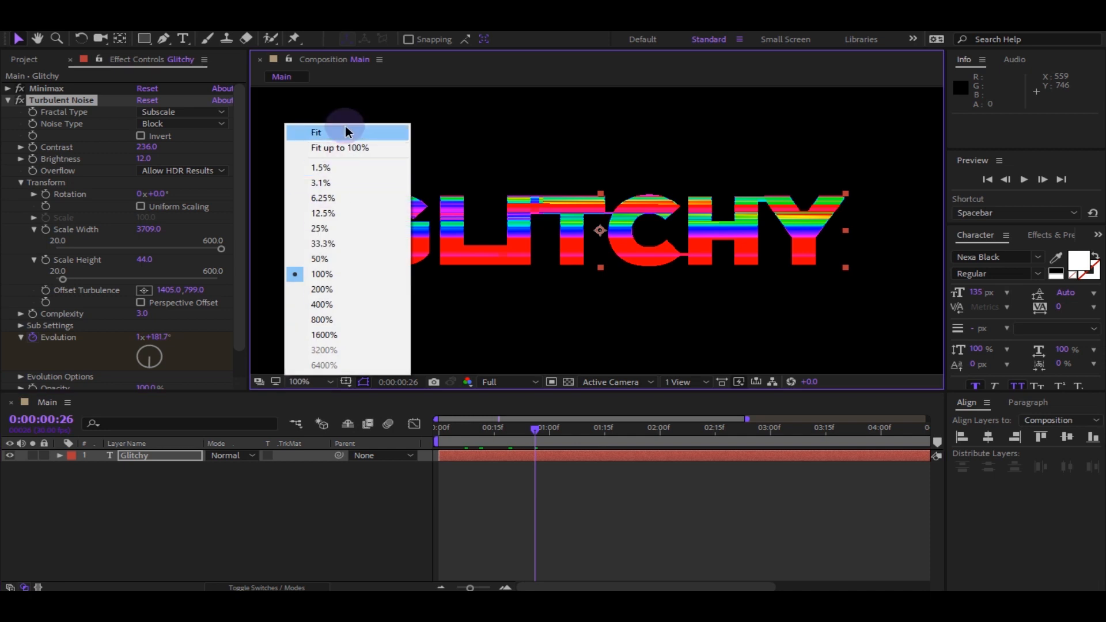
click(345, 132)
click(9, 102)
click(37, 160)
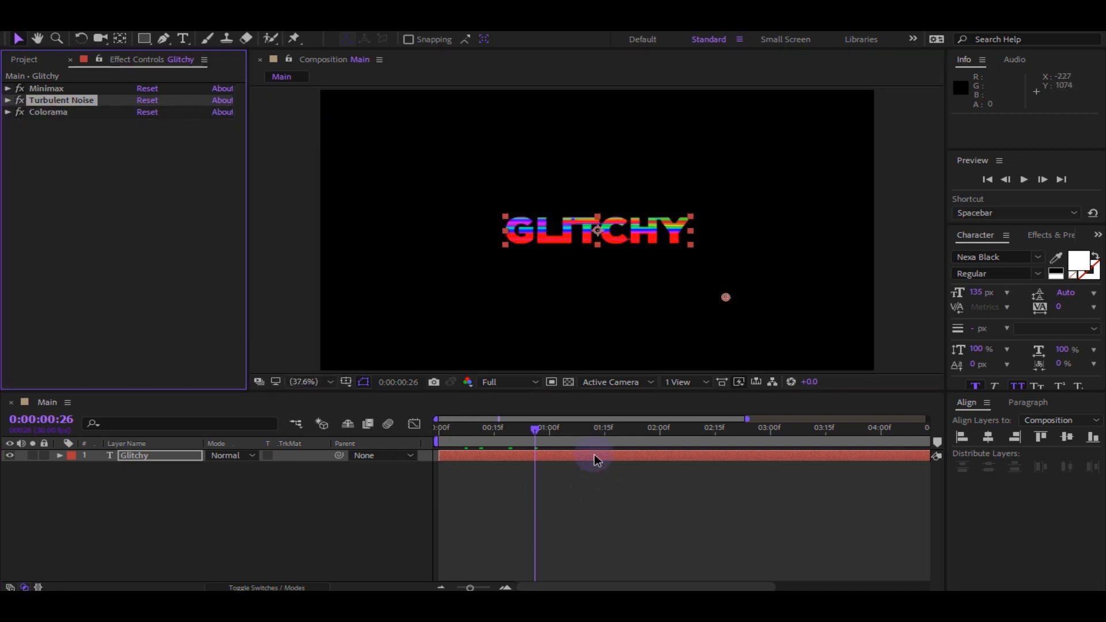
drag(506, 427, 523, 430)
key(space)
key(space)
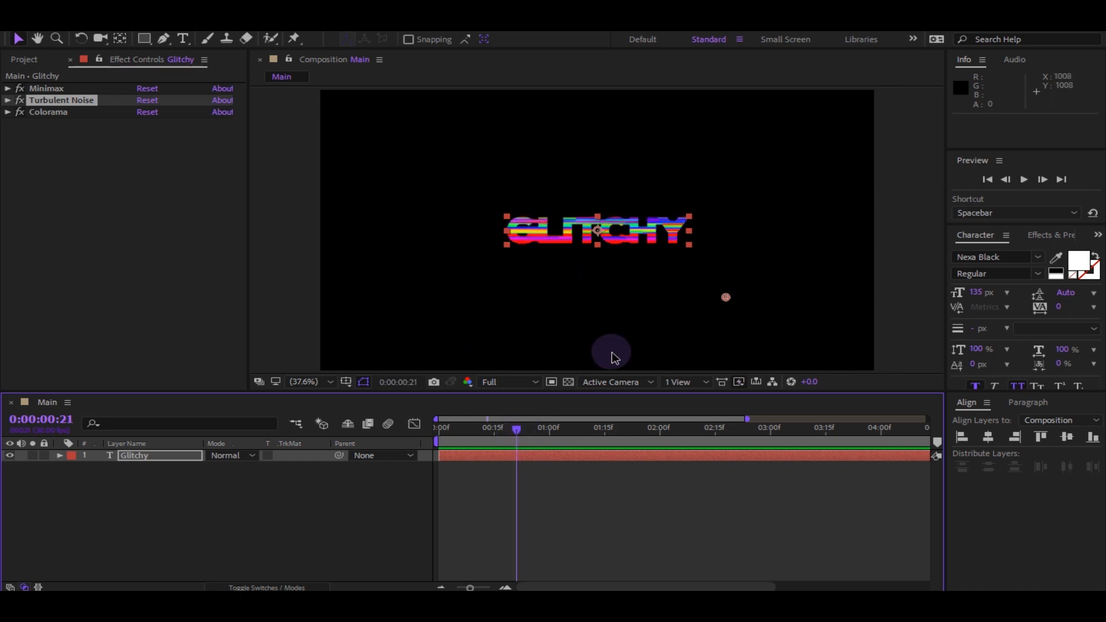
- Apply the CC Composite effect to the Glitchy text layer
click(129, 464)
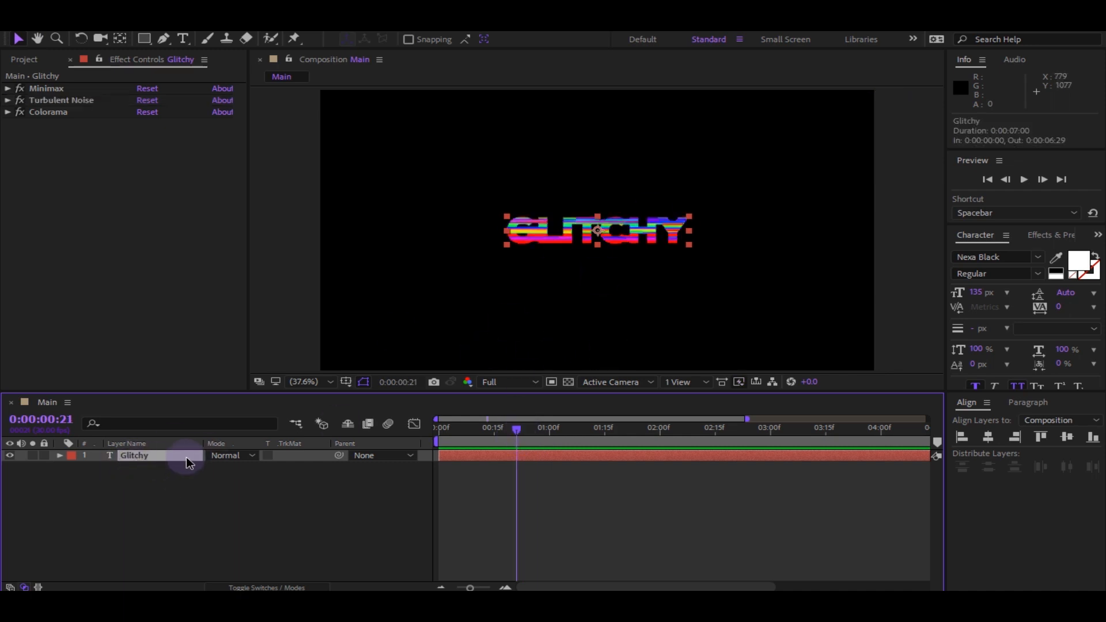
key(ctrl+space)
text(cc)
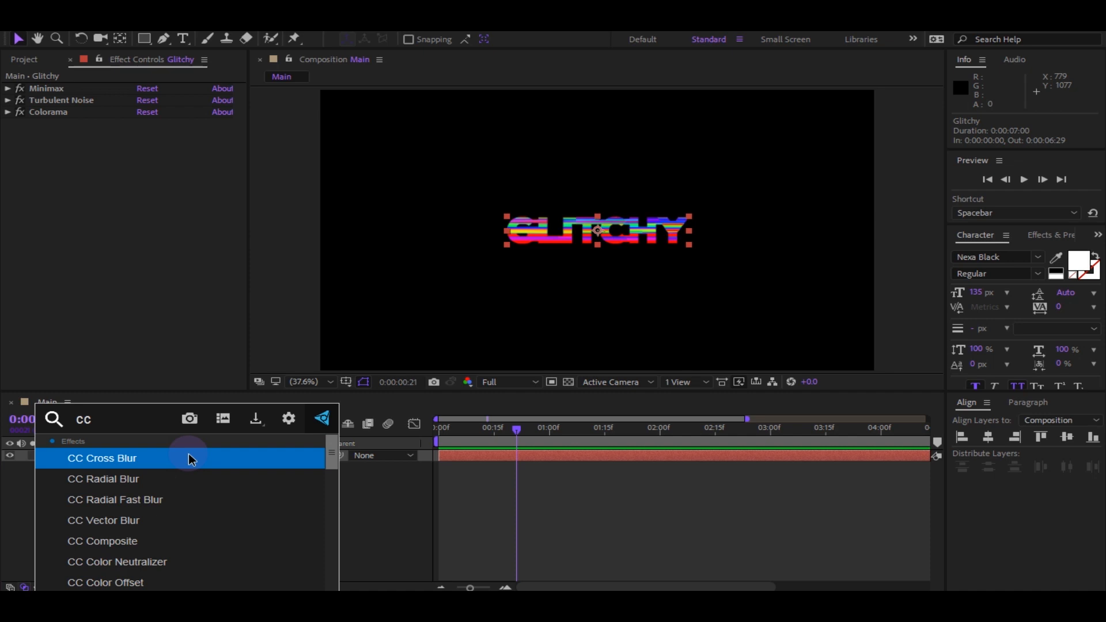
text( co)
click(144, 458)
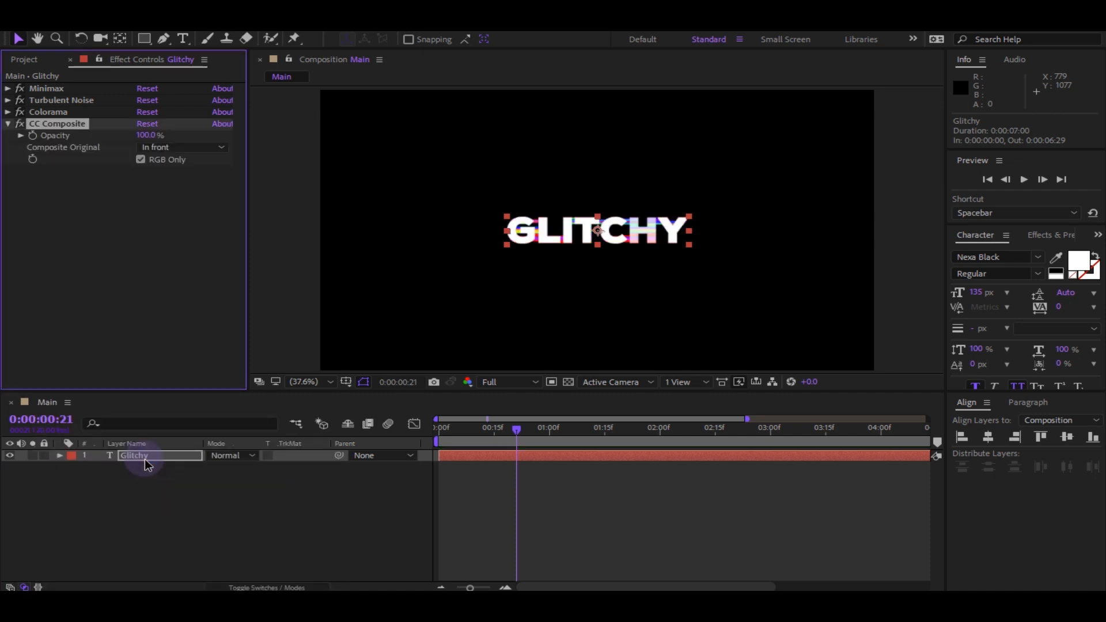
- Play the title animation from the first frame to check the composited white text over the glitch colours
drag(503, 436, 416, 432)
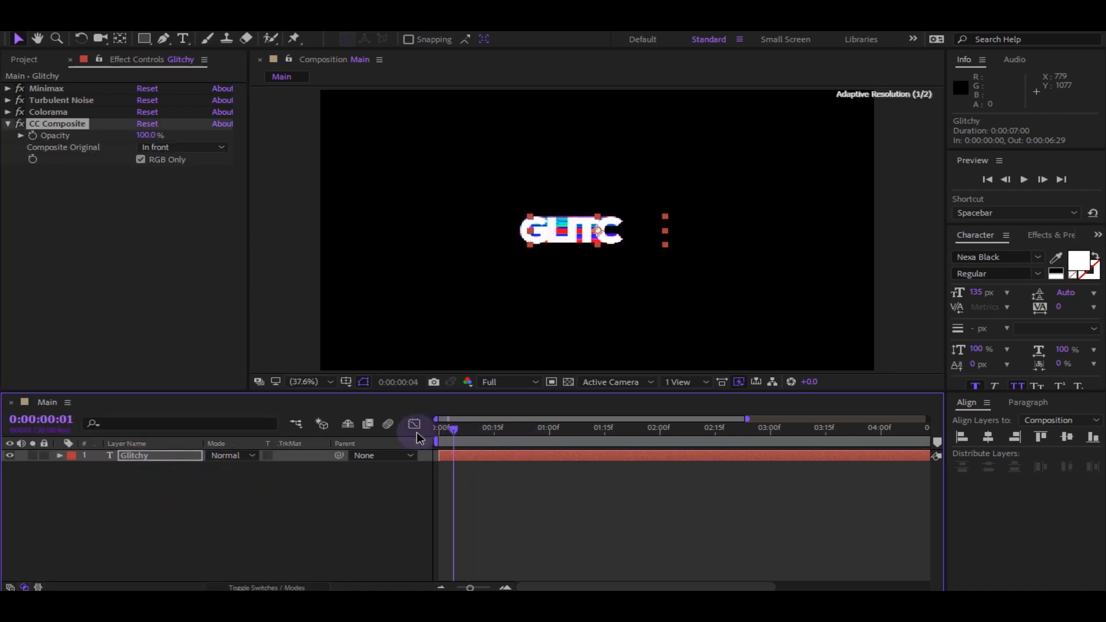
click(346, 498)
key(space)
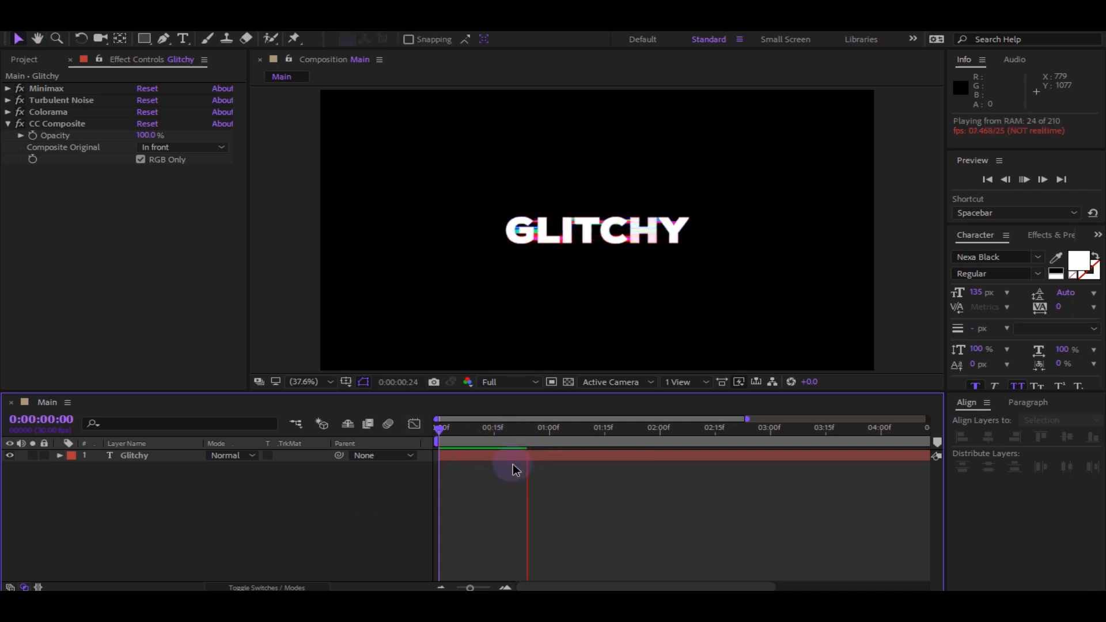
drag(494, 430, 436, 429)
key(space)
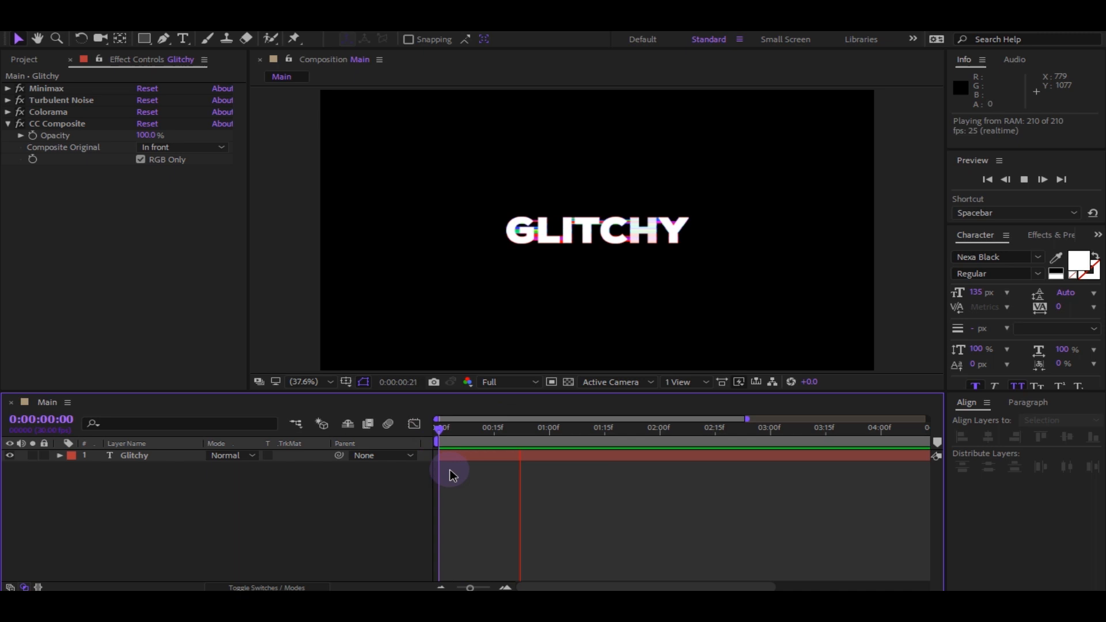
drag(490, 429, 435, 457)
key(space)
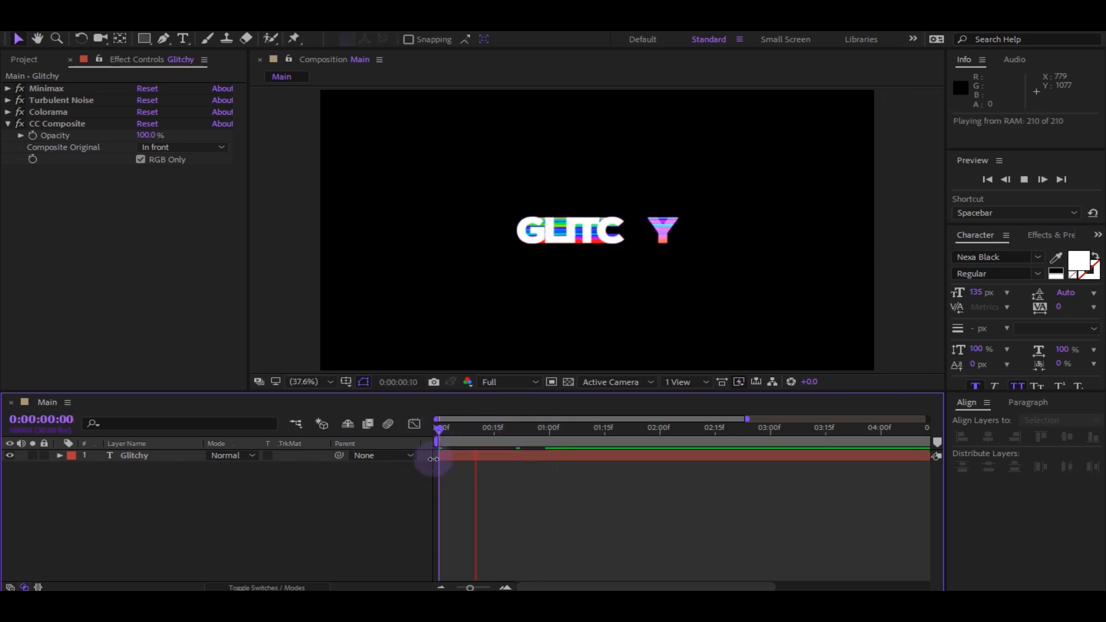
- Apply the Glow effect to the Glitchy text layer
key(slash)
mouse_move(506, 433)
mouse_down()
mouse_move(452, 429)
mouse_move(508, 435)
mouse_move(494, 431)
mouse_up()
click(8, 123)
key(ctrl+a)
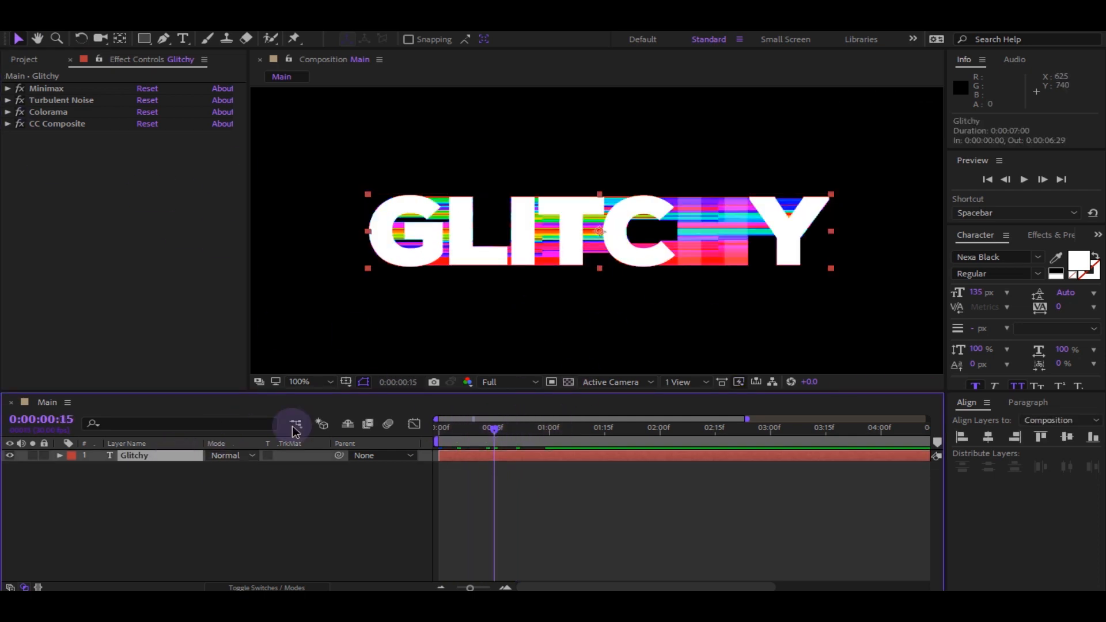
key(ctrl+space)
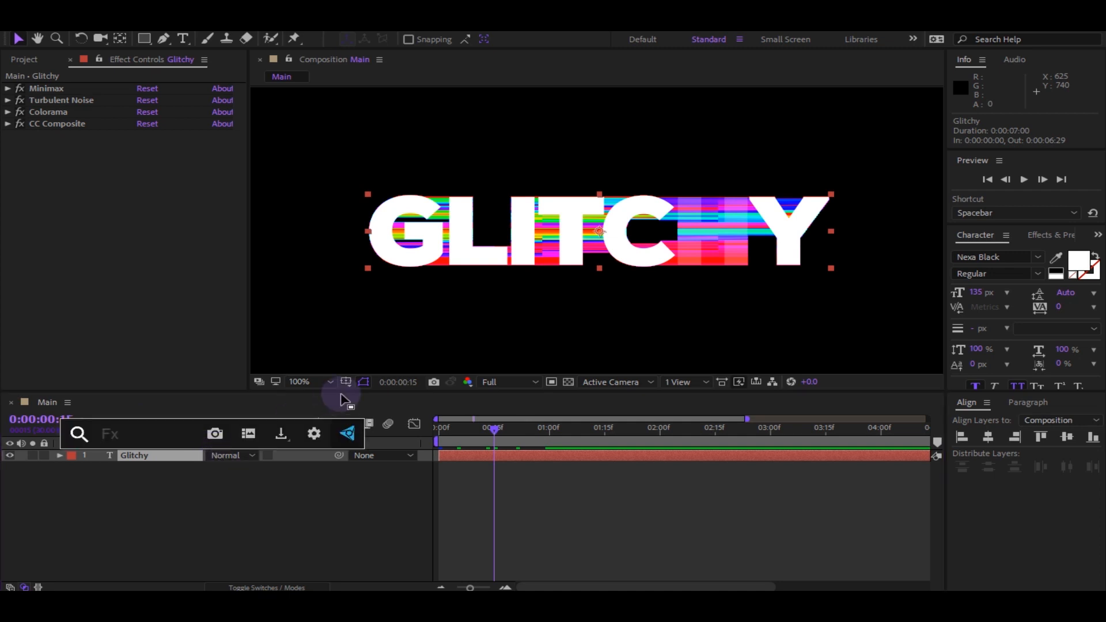
text(glow)
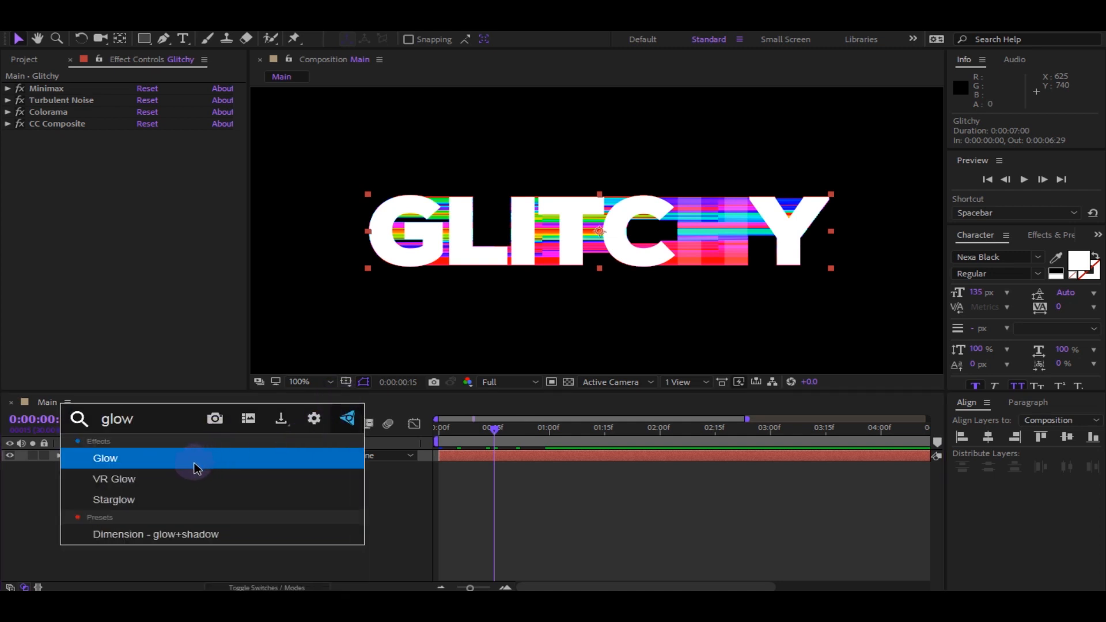
click(195, 464)
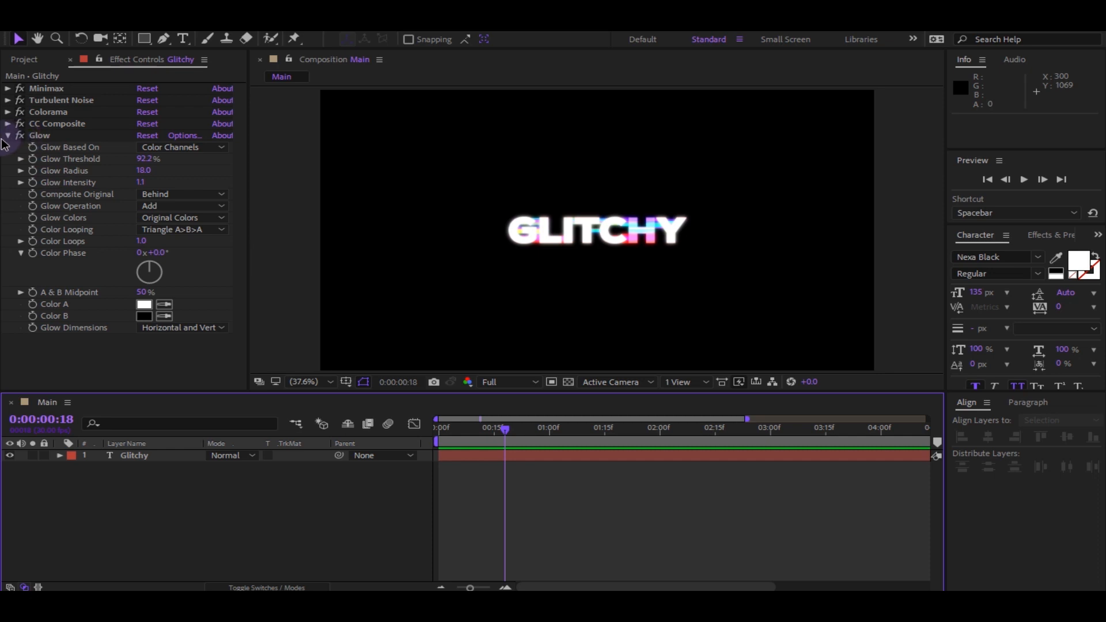
- Move the Glow effect above CC Composite in the effect order and preview the animation from the first frame
click(7, 135)
click(40, 136)
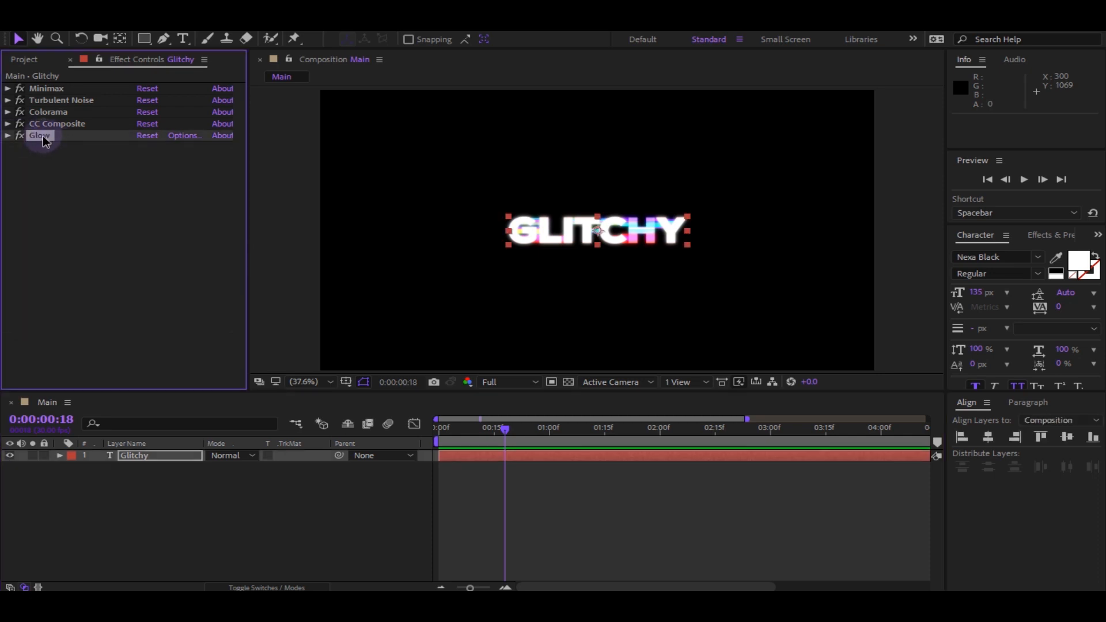
drag(42, 136, 44, 119)
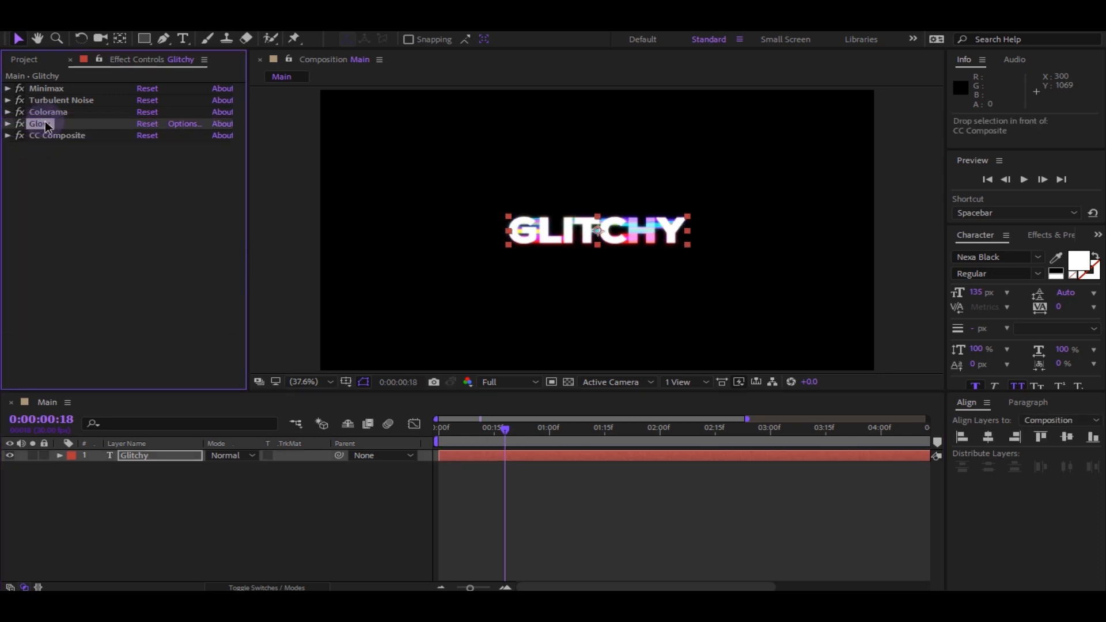
drag(472, 433, 439, 432)
key(space)
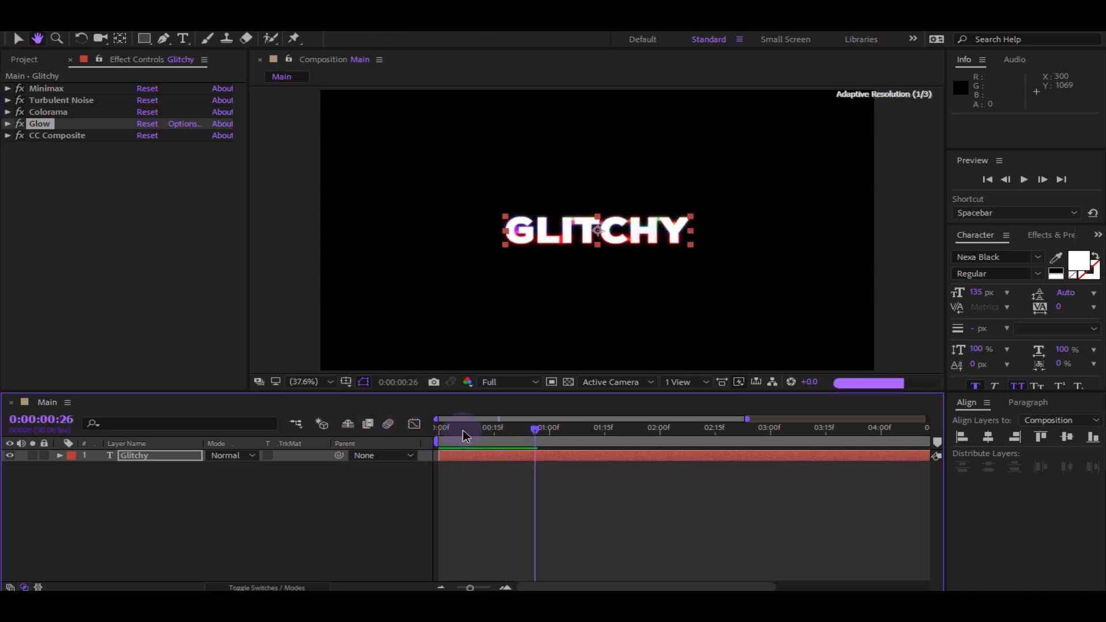
- Set the Glow's Radius to 69, Threshold to 73.7% and Intensity to 1.2, checking the result around frame 15
scroll(513, 269, up, 3)
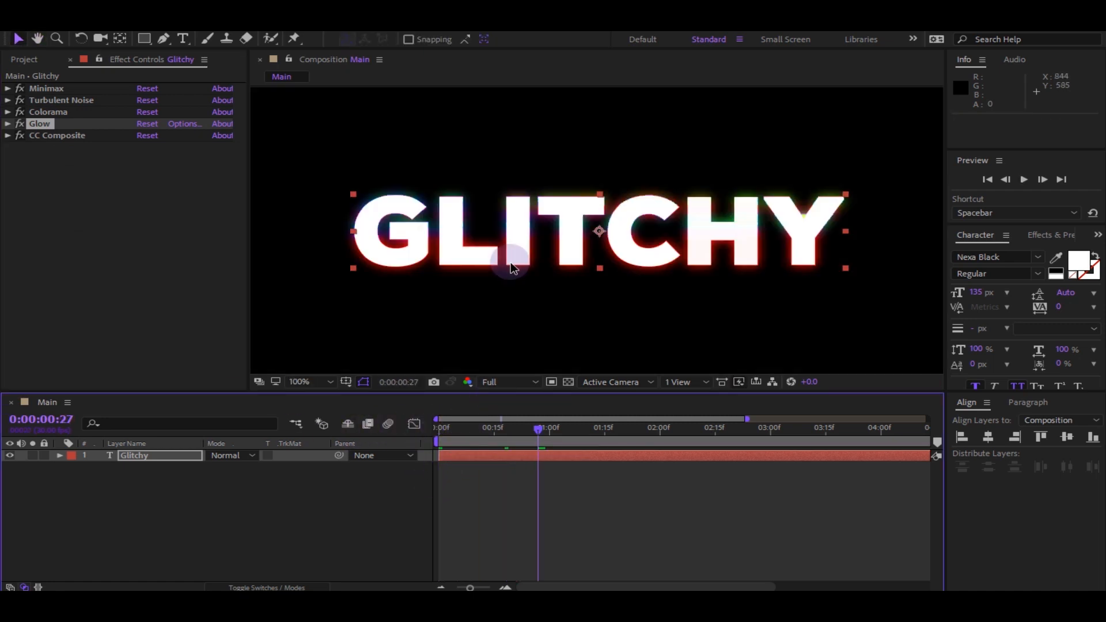
click(7, 124)
drag(156, 158, 184, 159)
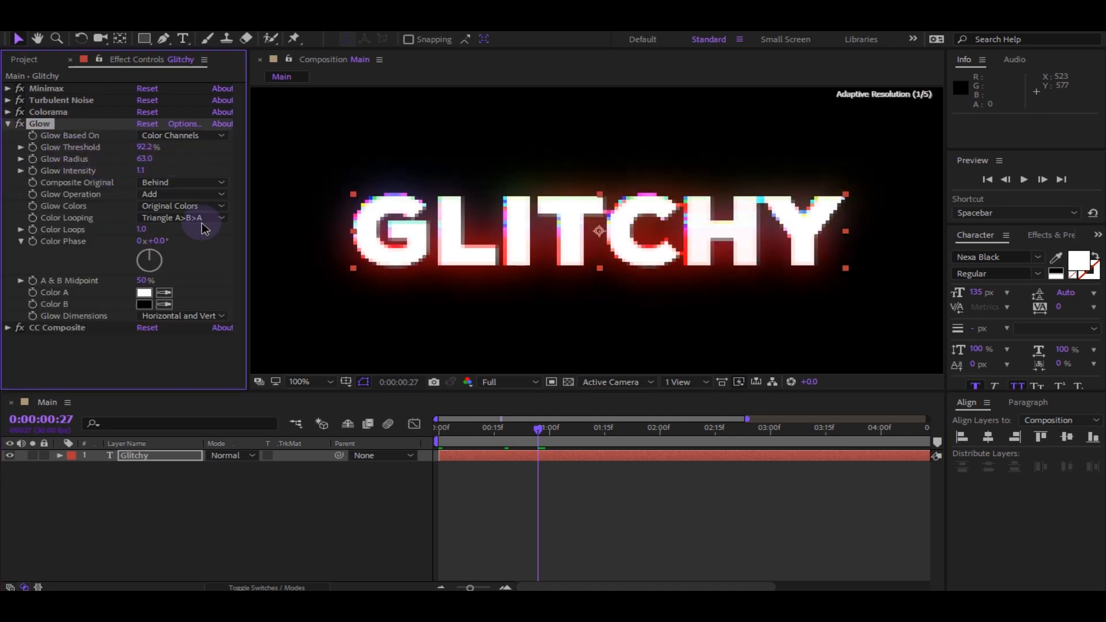
drag(488, 432, 502, 433)
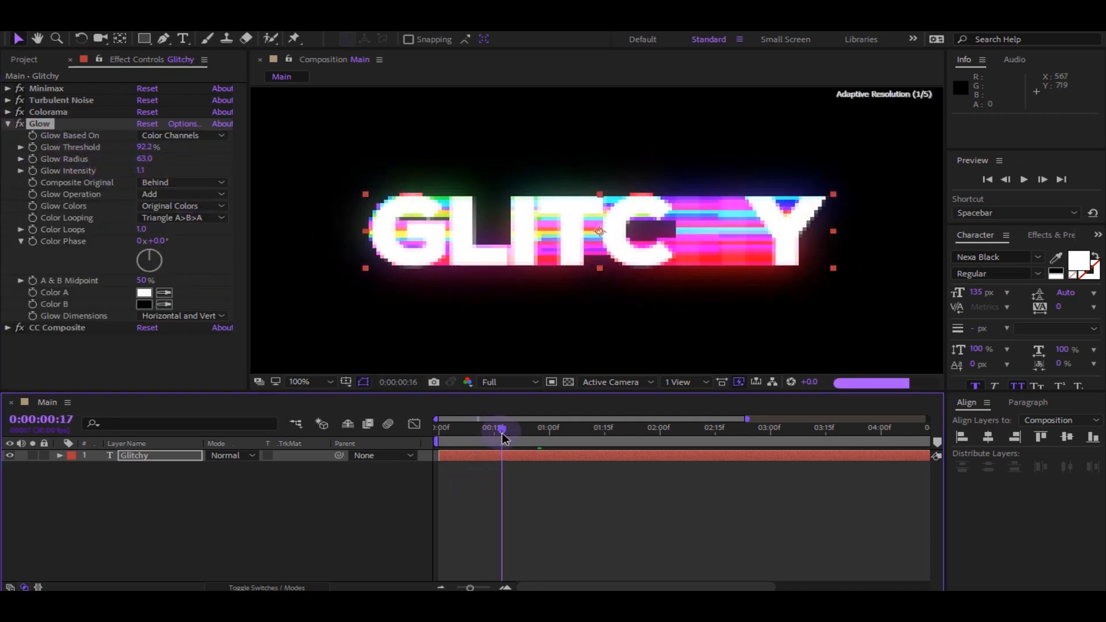
click(493, 427)
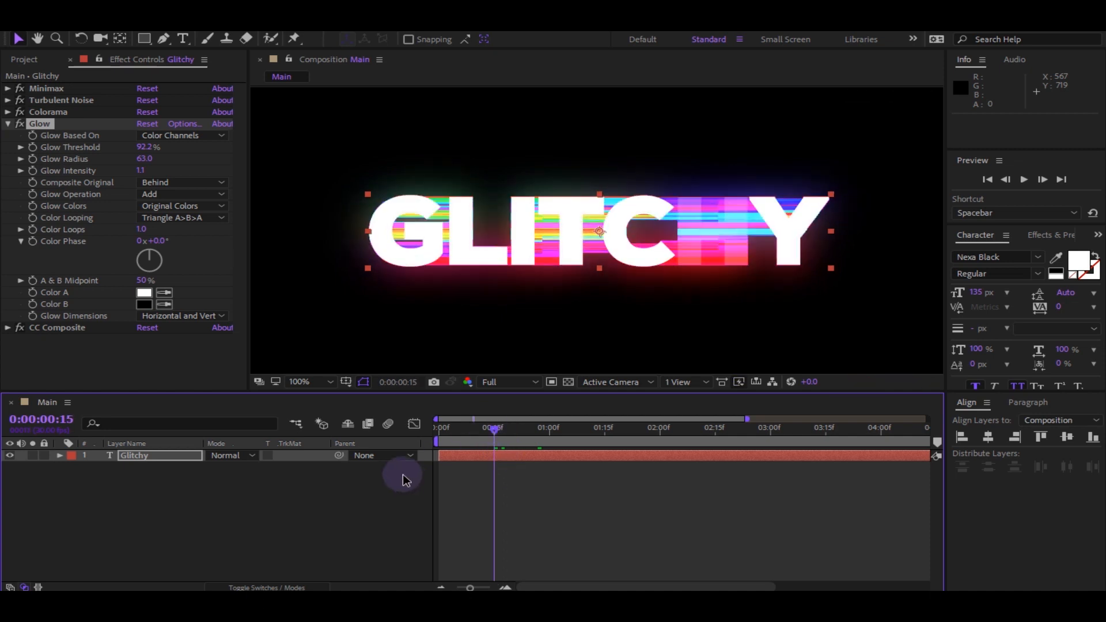
mouse_move(143, 170)
mouse_down()
mouse_move(164, 147)
mouse_move(127, 147)
mouse_move(172, 158)
mouse_move(139, 158)
mouse_move(152, 159)
mouse_up()
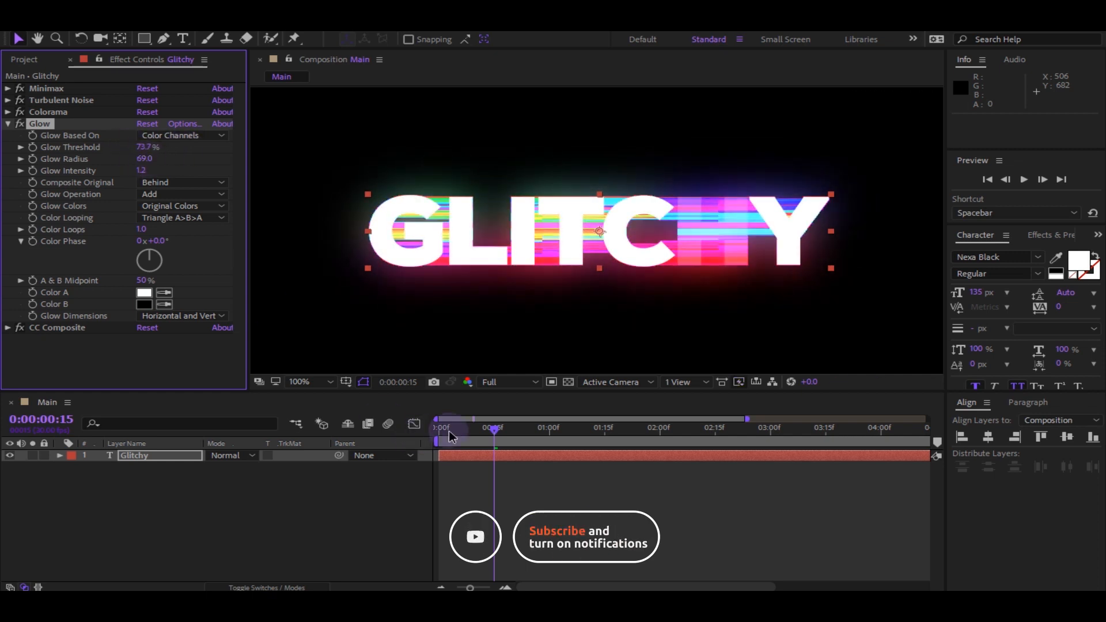
- Play the glowing title animation from the first frame at 100% and with the whole composition fitted in the viewer
click(440, 429)
key(space)
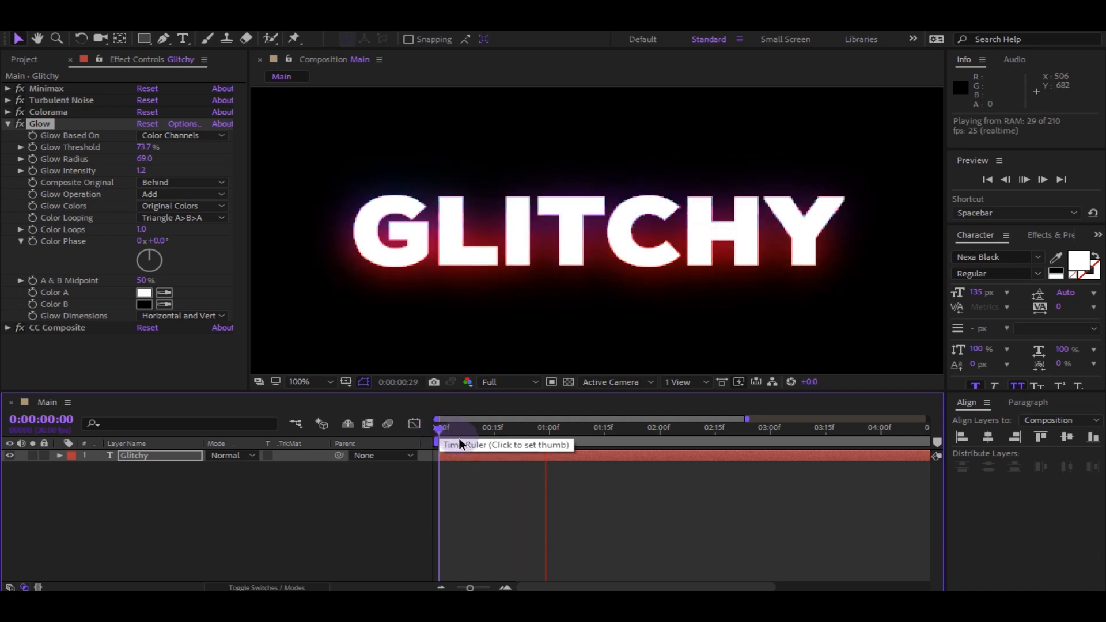
key(space)
click(322, 381)
click(365, 144)
key(space)
key(space)
key(space)
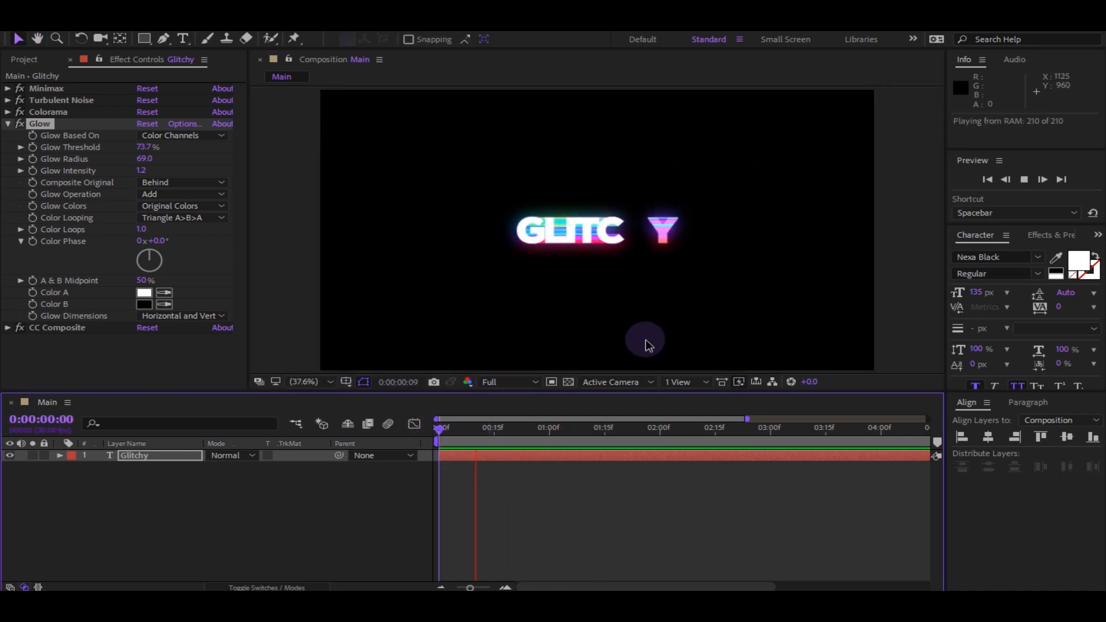
key(space)
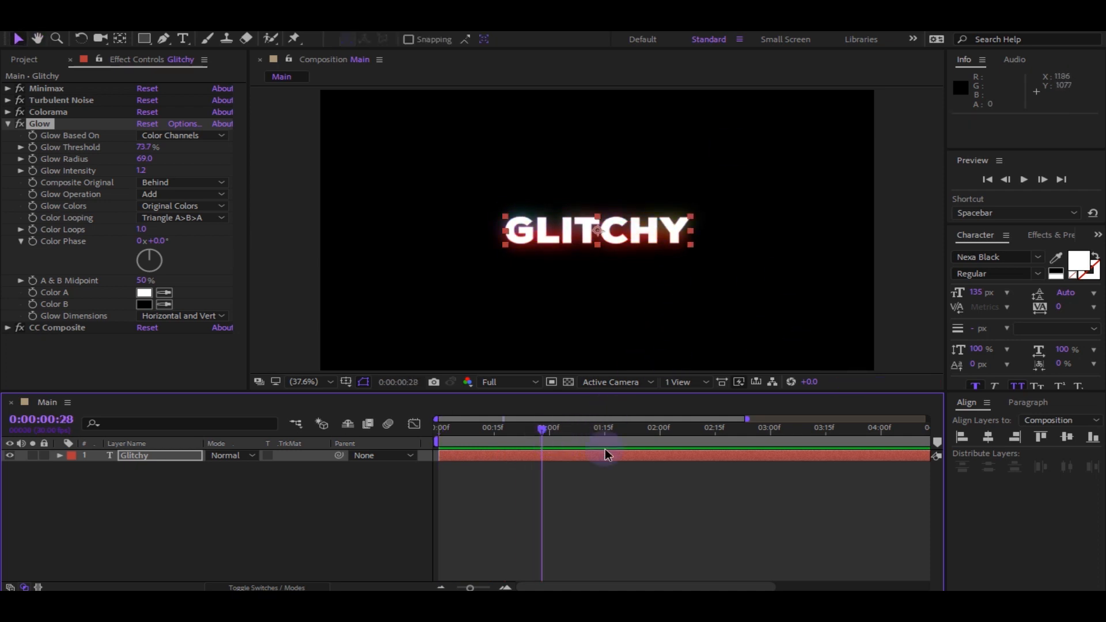
key(space)
key(space)
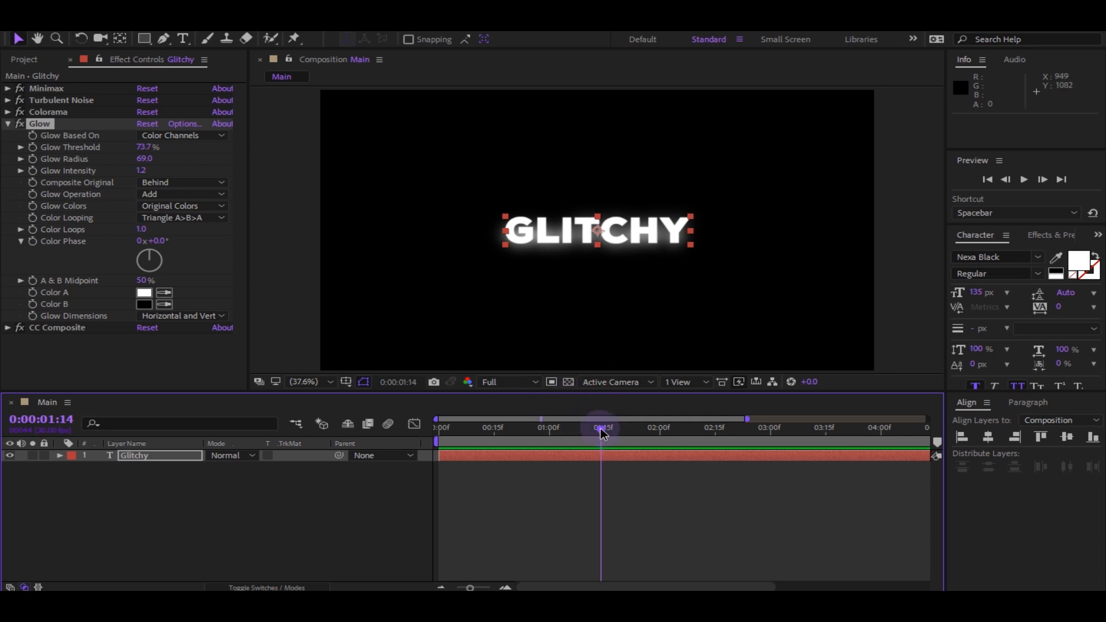
- Keyframe the Glow Intensity at 1.2 on 0:00:00:28 and at 0 on 0:00:01:00
drag(537, 429, 540, 432)
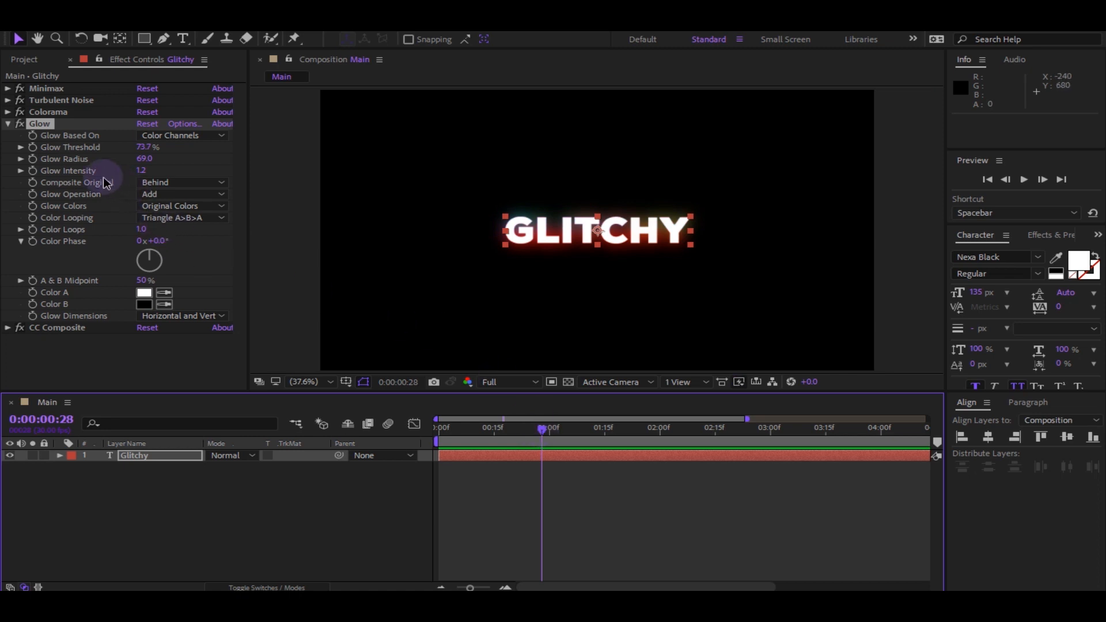
click(33, 171)
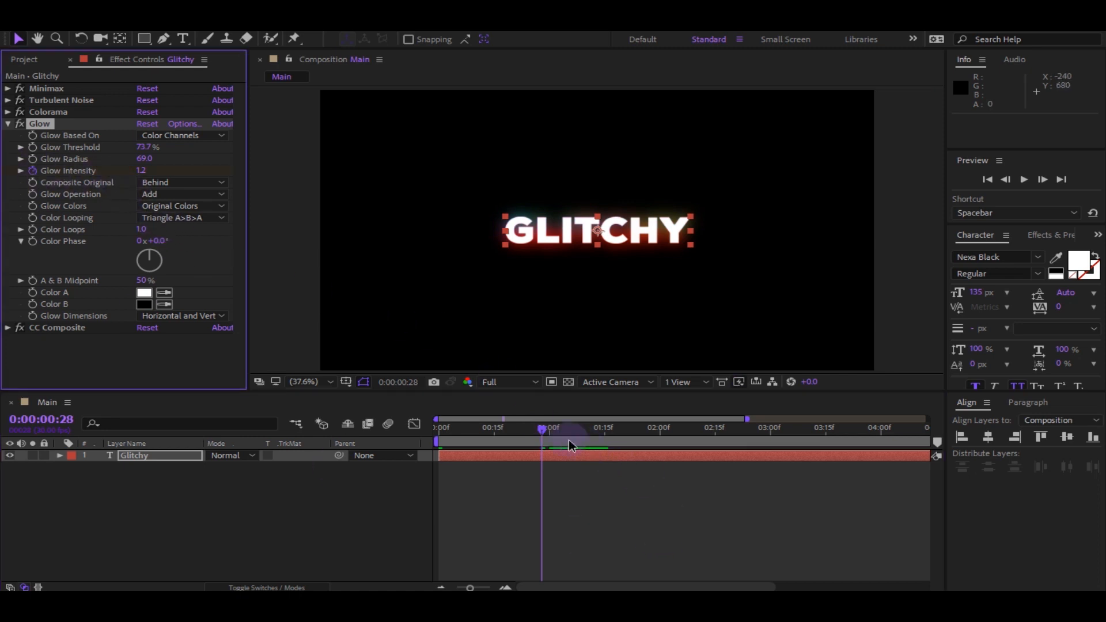
drag(544, 428, 552, 428)
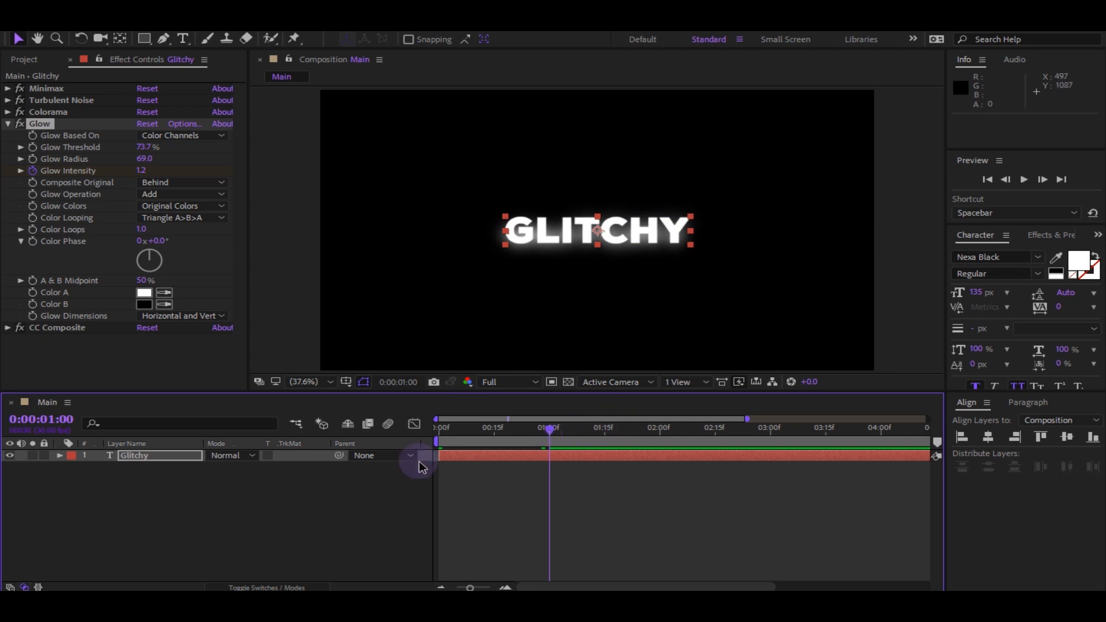
click(142, 171)
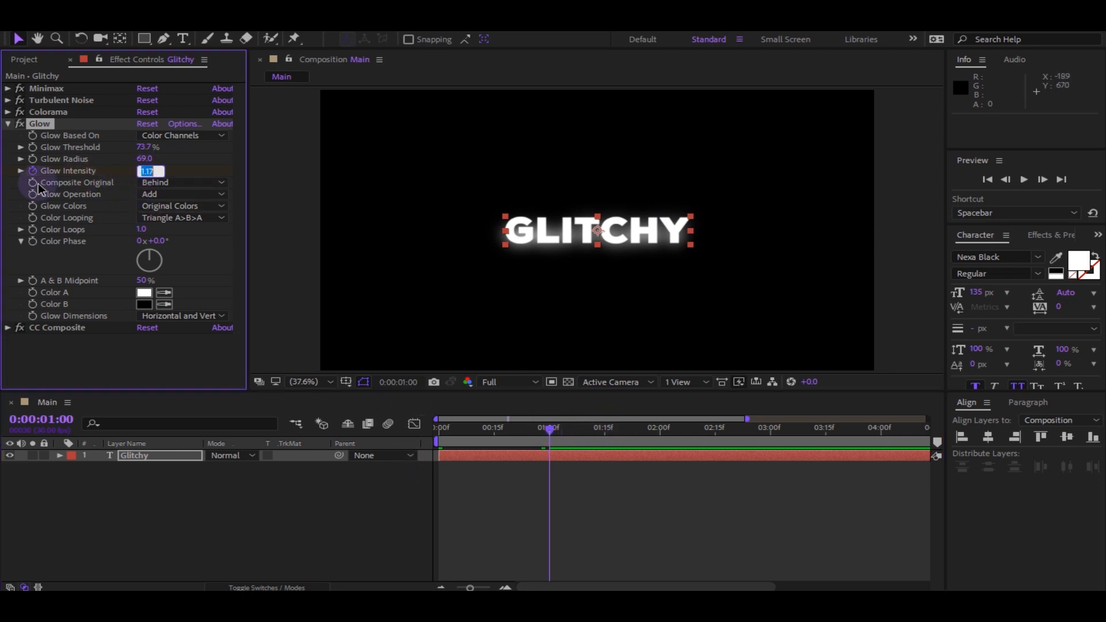
text(0)
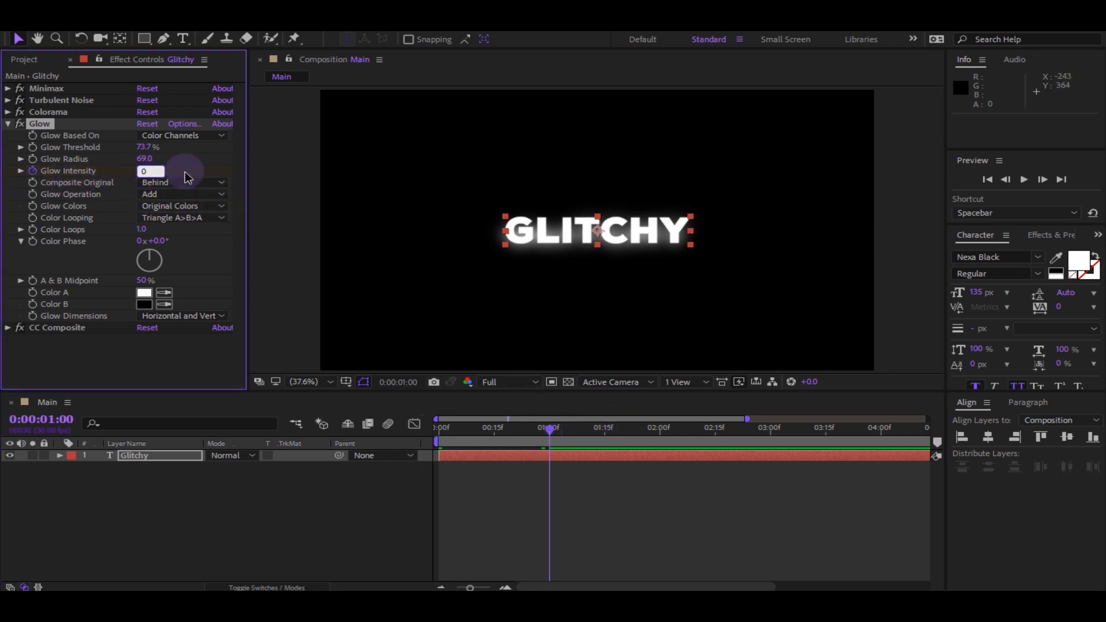
key(Return)
- Play the title animation from the start to check the glow fading out
click(493, 433)
key(space)
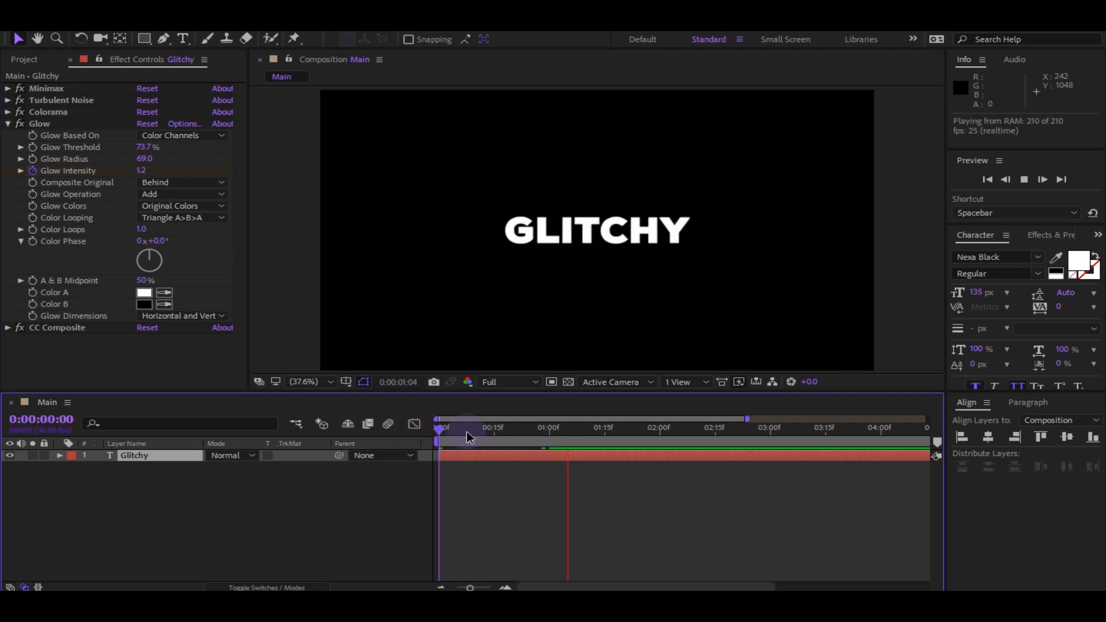
key(space)
key(space)
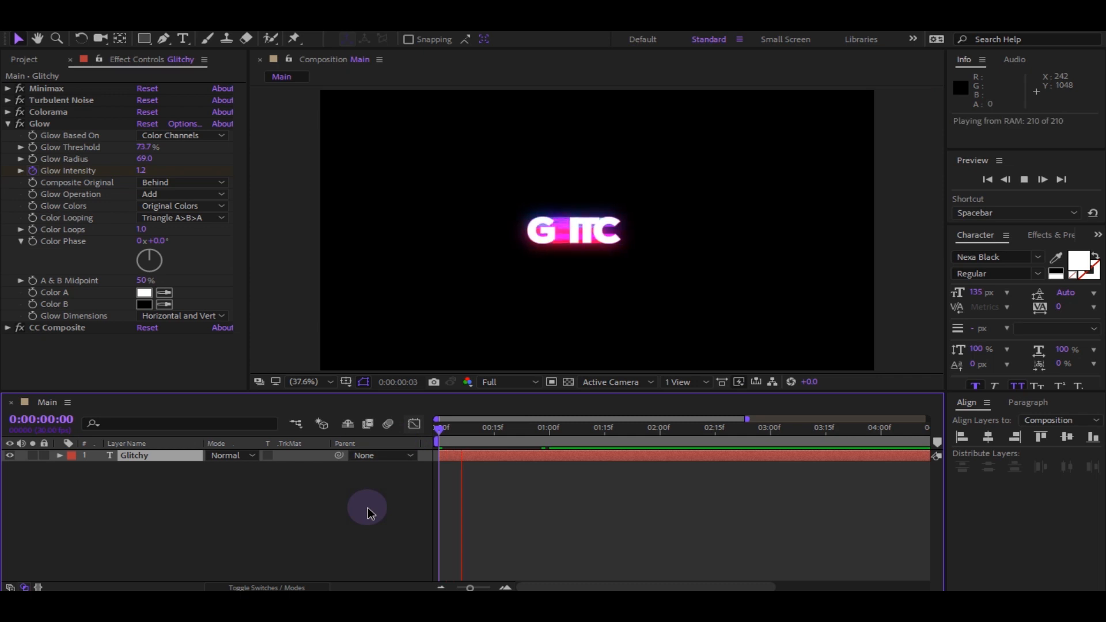
key(space)
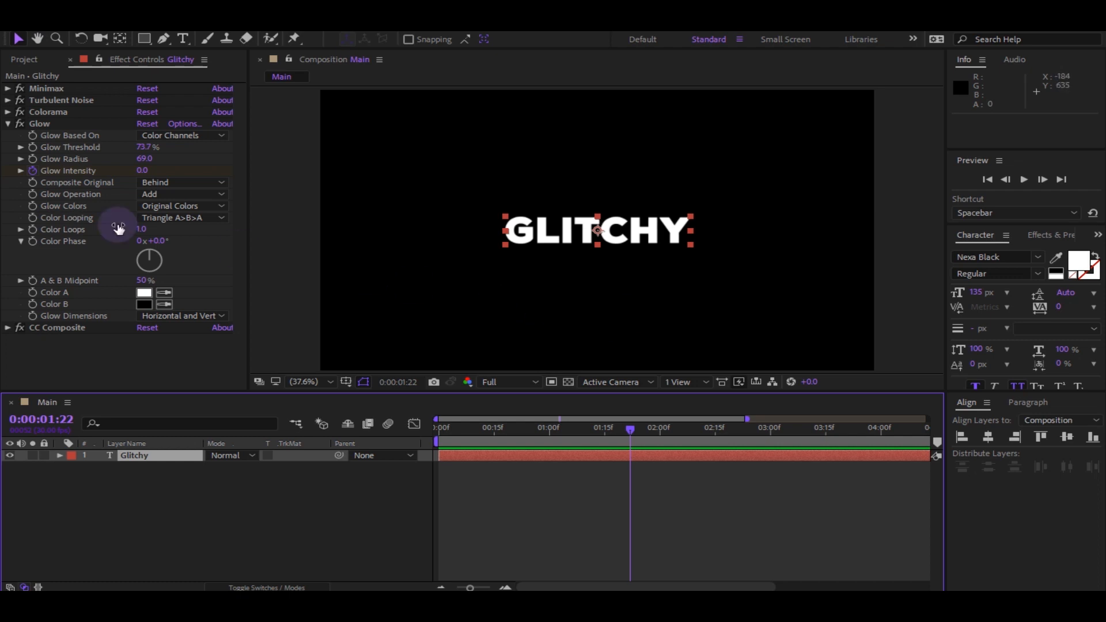
- Duplicate the Glitchy text layer, move the copy about 162 px down and change its text to TITLES
click(8, 124)
click(130, 328)
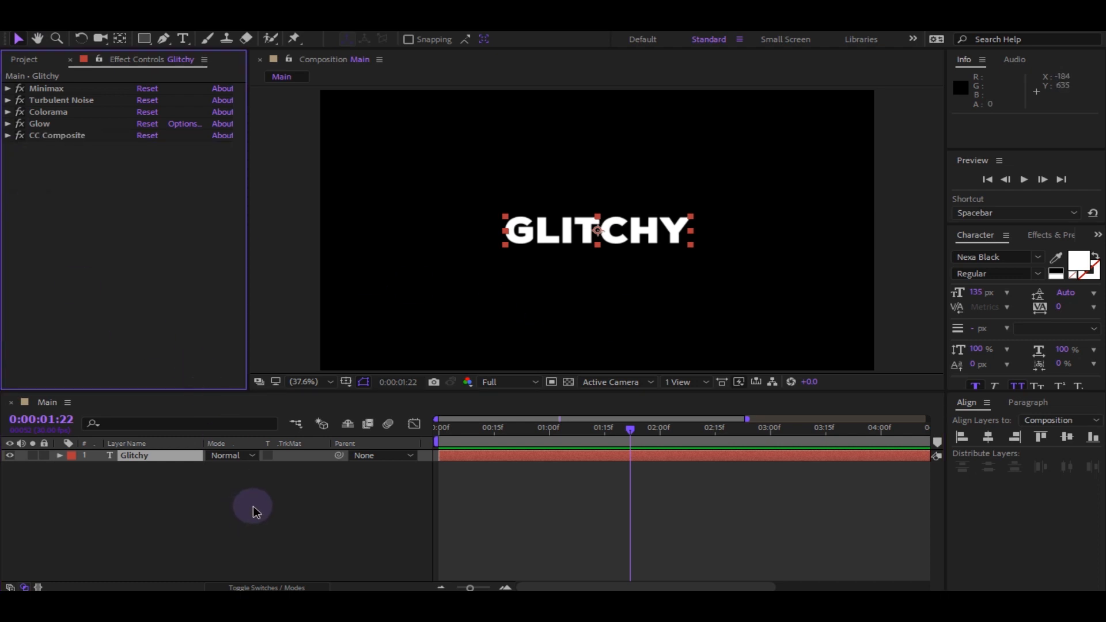
click(294, 509)
click(559, 236)
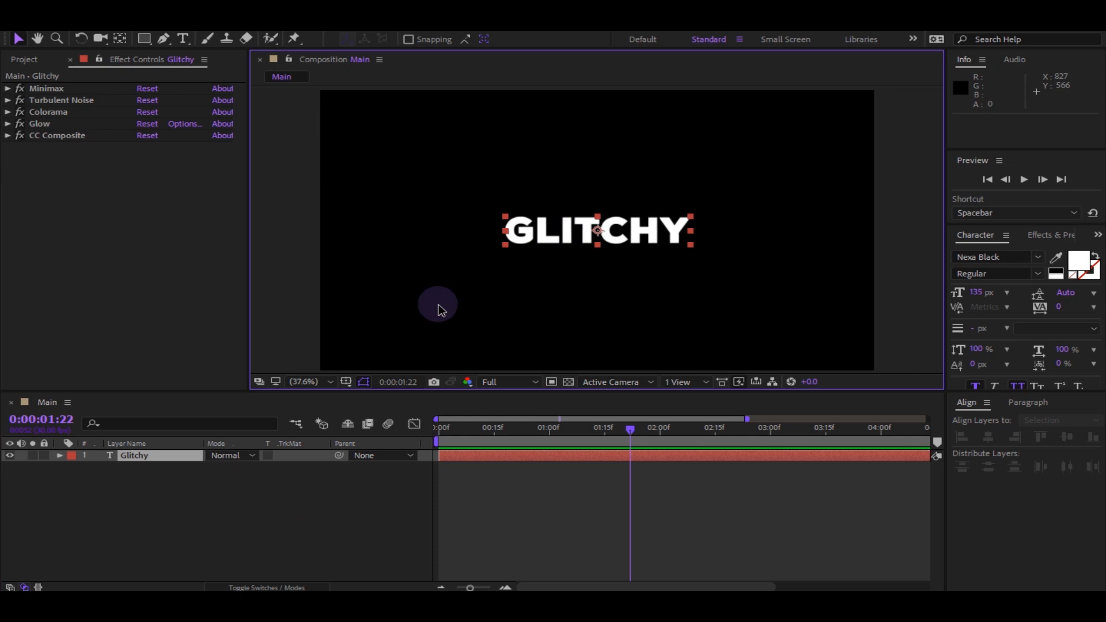
key(ctrl+d)
drag(643, 245, 642, 281)
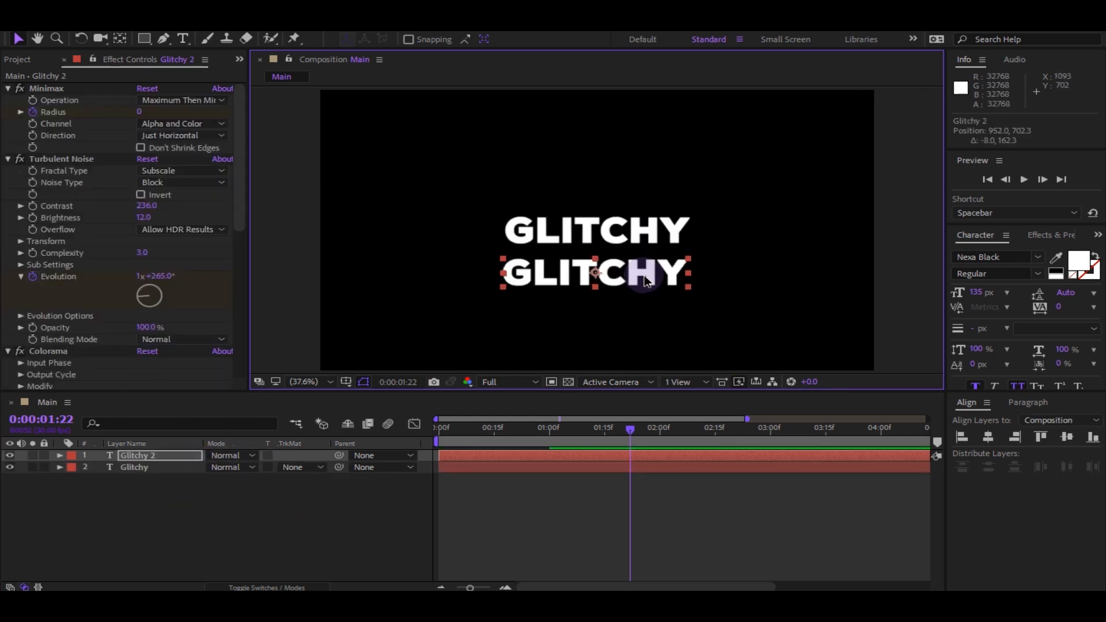
double_click(649, 278)
text(TITLES)
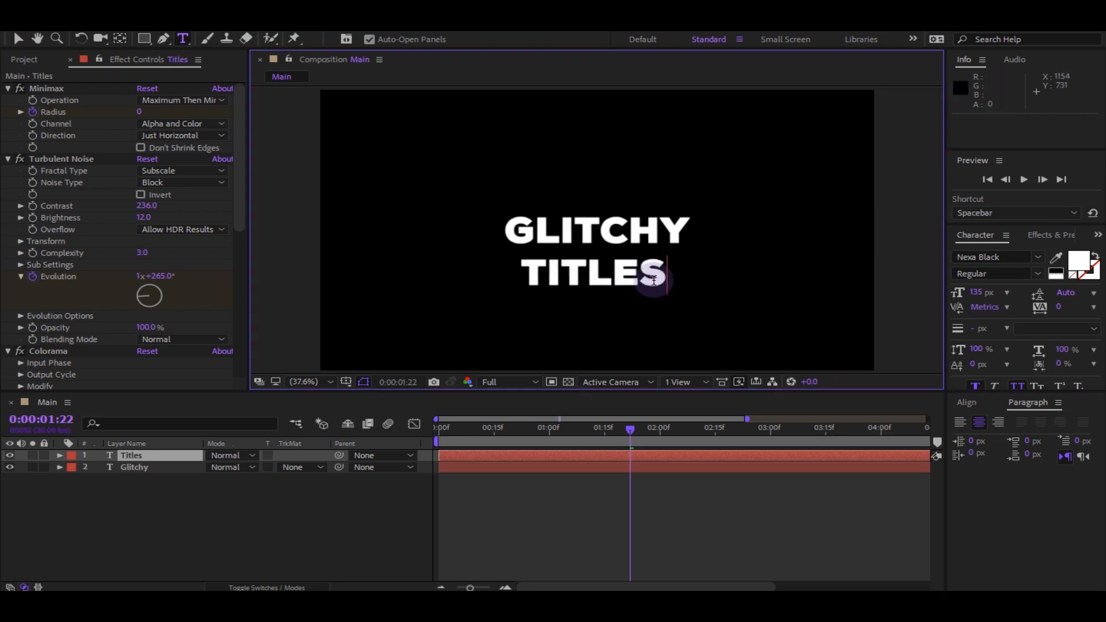
- Set the TITLES text to a font size of 56 px with tracking of 433
key(ctrl+a)
drag(979, 293, 904, 284)
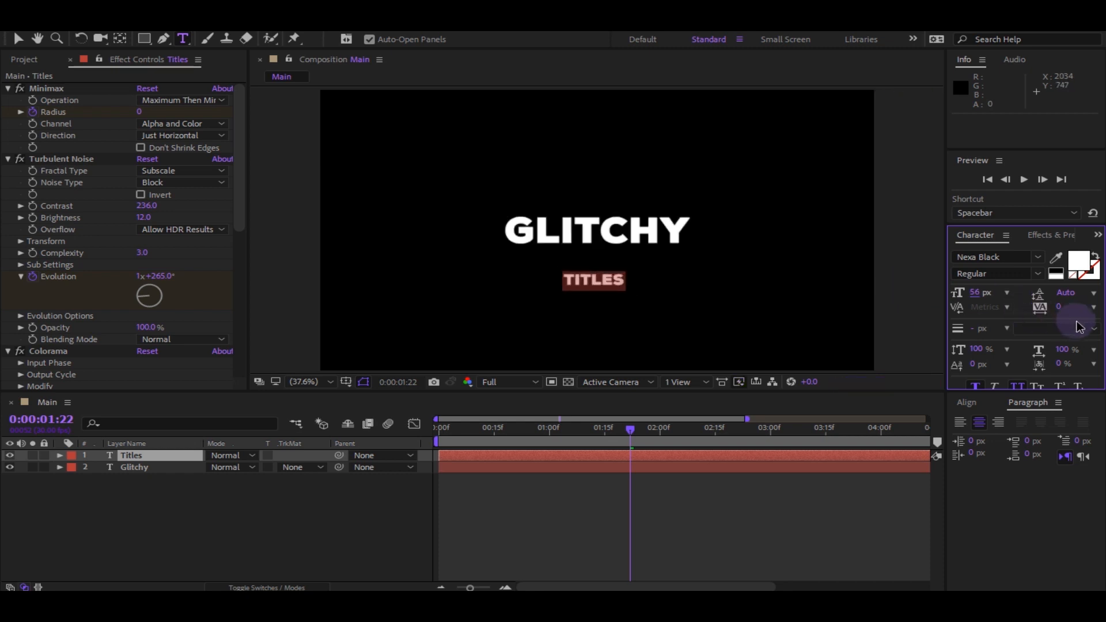
mouse_move(1072, 307)
mouse_down()
mouse_move(1100, 295)
mouse_move(1063, 303)
mouse_move(1095, 299)
mouse_move(1078, 307)
mouse_up()
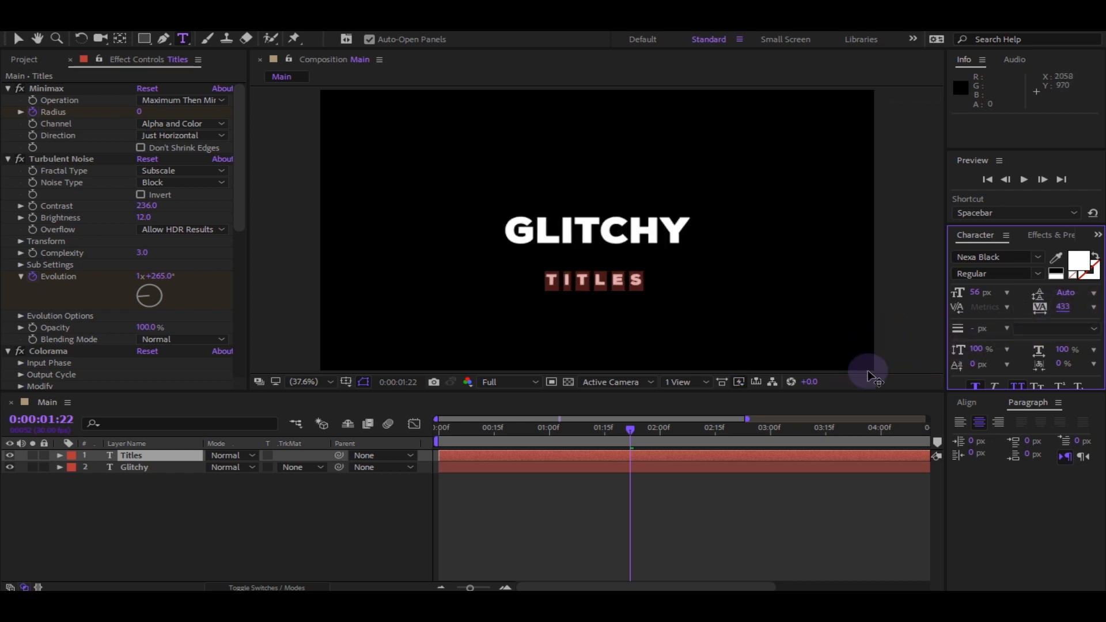
click(384, 478)
click(18, 38)
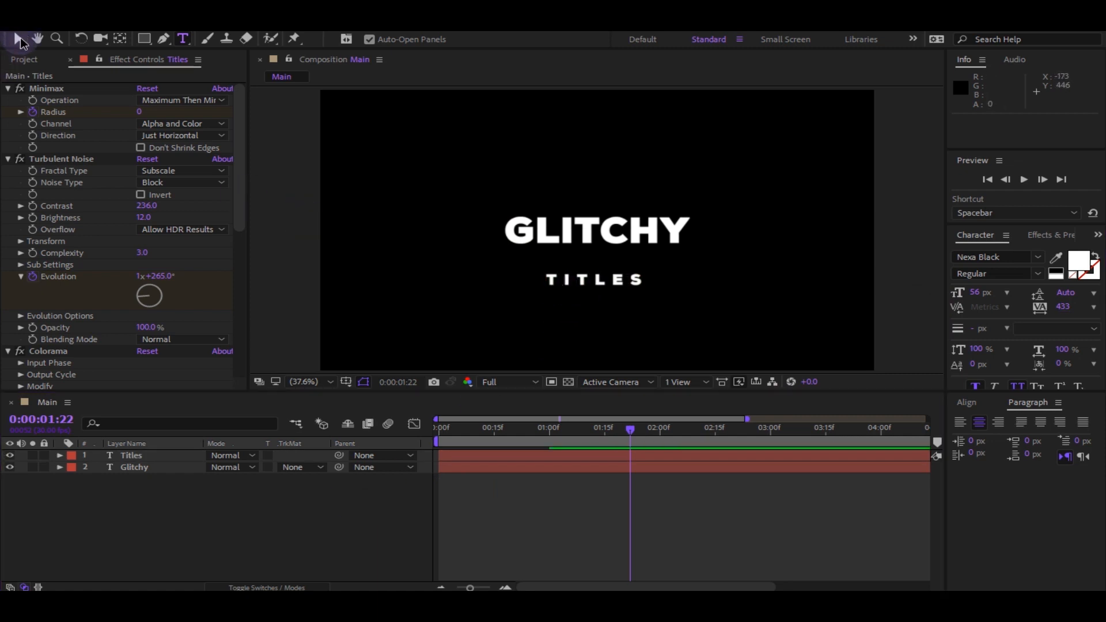
- Move the TITLES text up close beneath GLITCHY and center it horizontally in the composition
click(593, 275)
drag(620, 279, 627, 263)
click(966, 402)
click(1067, 436)
click(988, 437)
click(888, 403)
- Preview both titles together and collapse the Minimax and Turbulent Noise settings of the Titles layer
key(space)
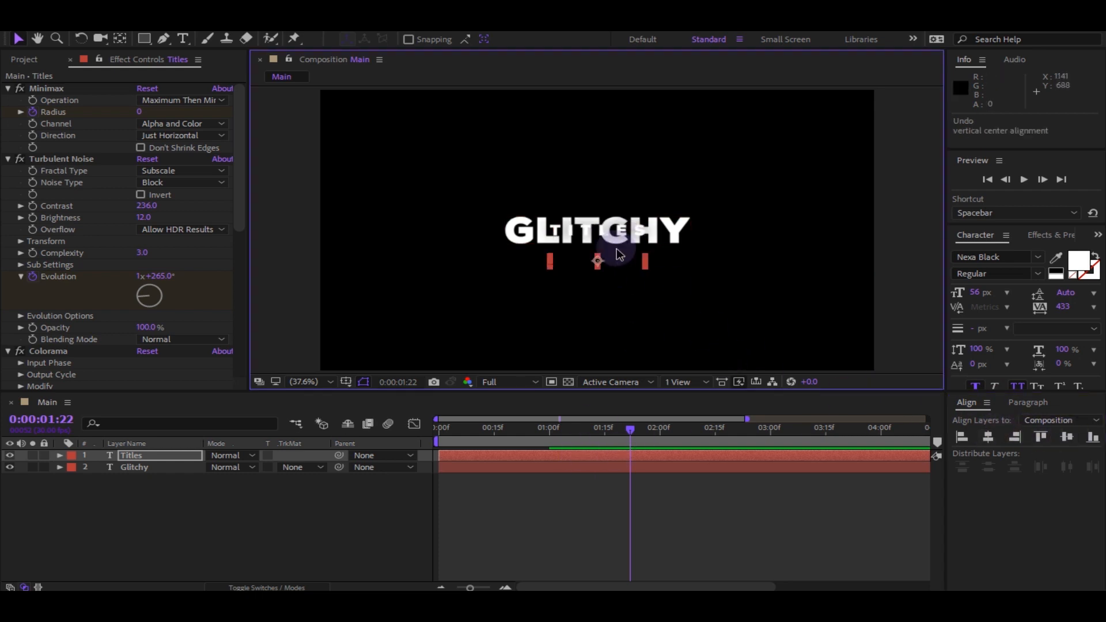
click(10, 159)
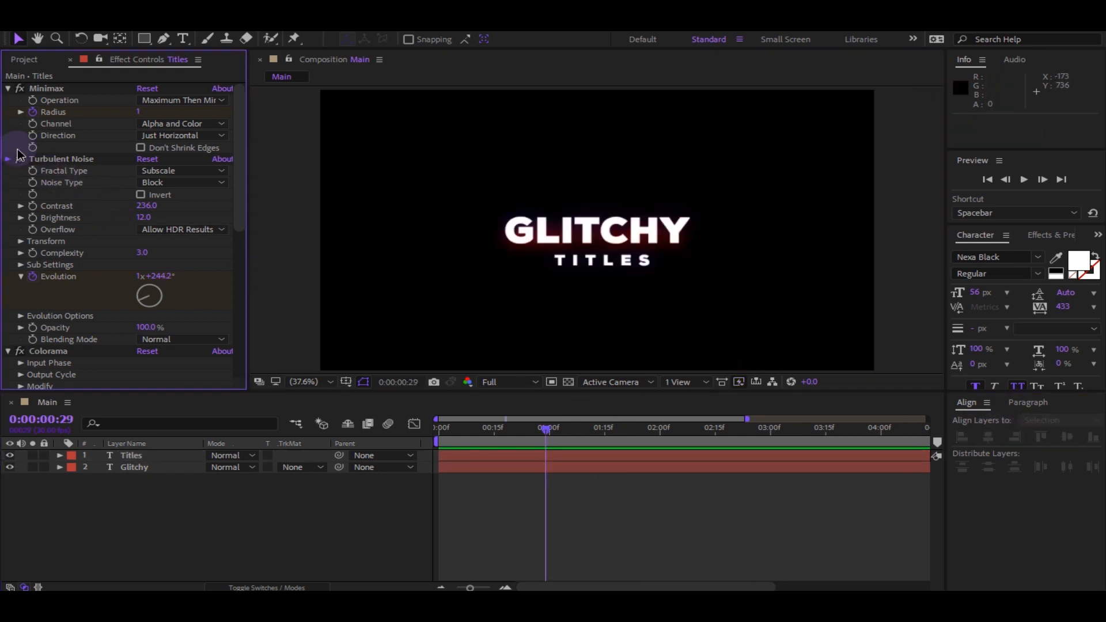
click(9, 89)
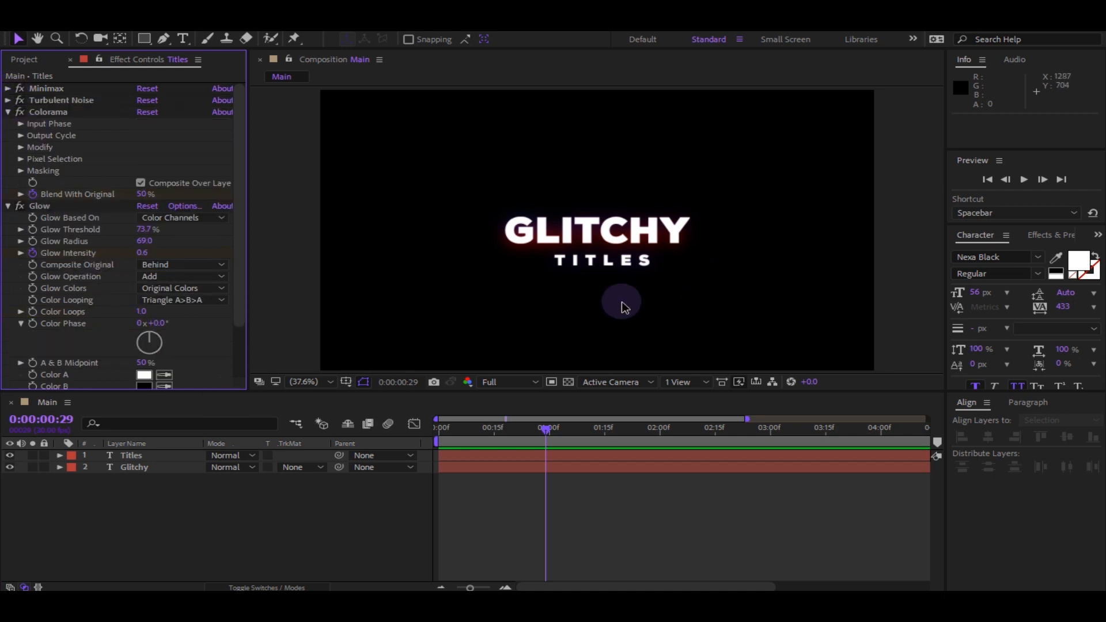
- Create an adjustment layer above the titles, apply the Add Grain effect and set its Viewing Mode to Final Output
right_click(199, 499)
mouse_move(249, 357)
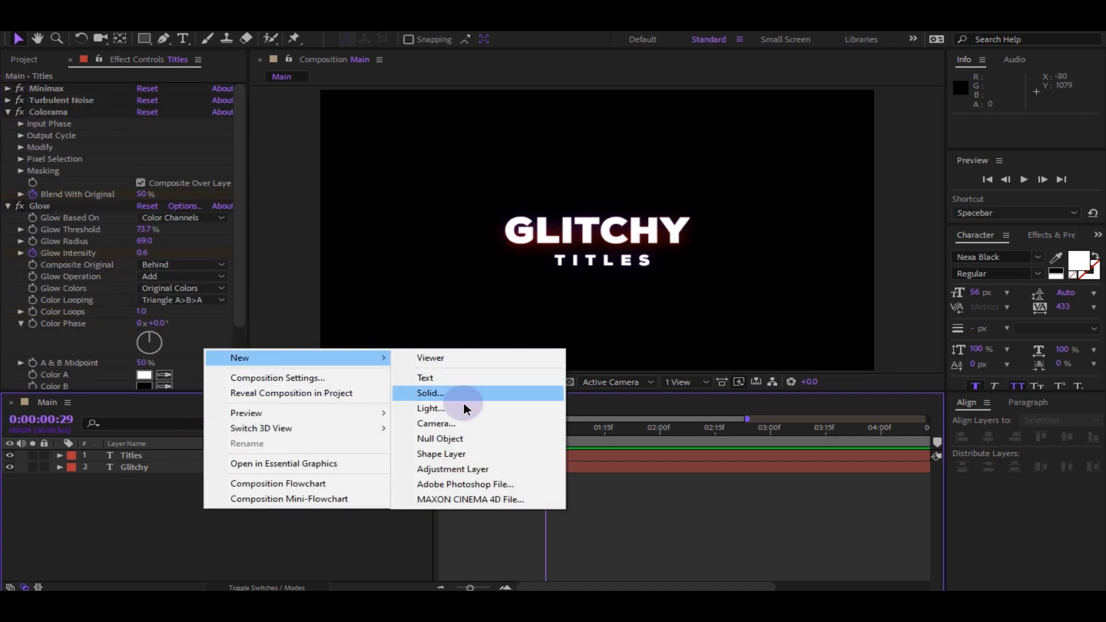
click(461, 468)
key(ctrl+space)
text(add)
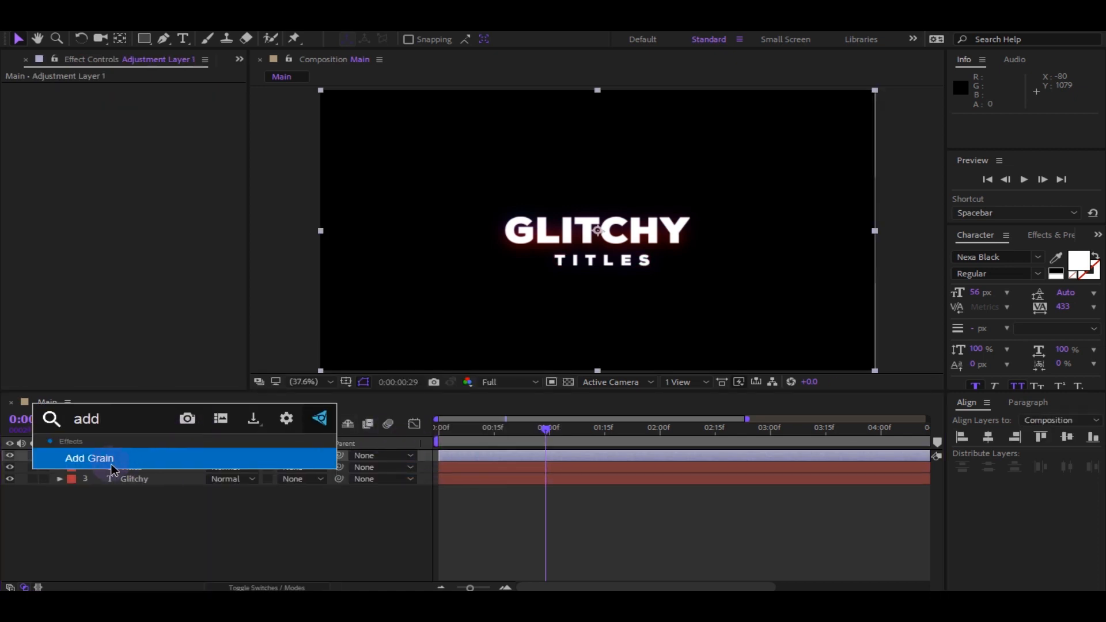
click(111, 465)
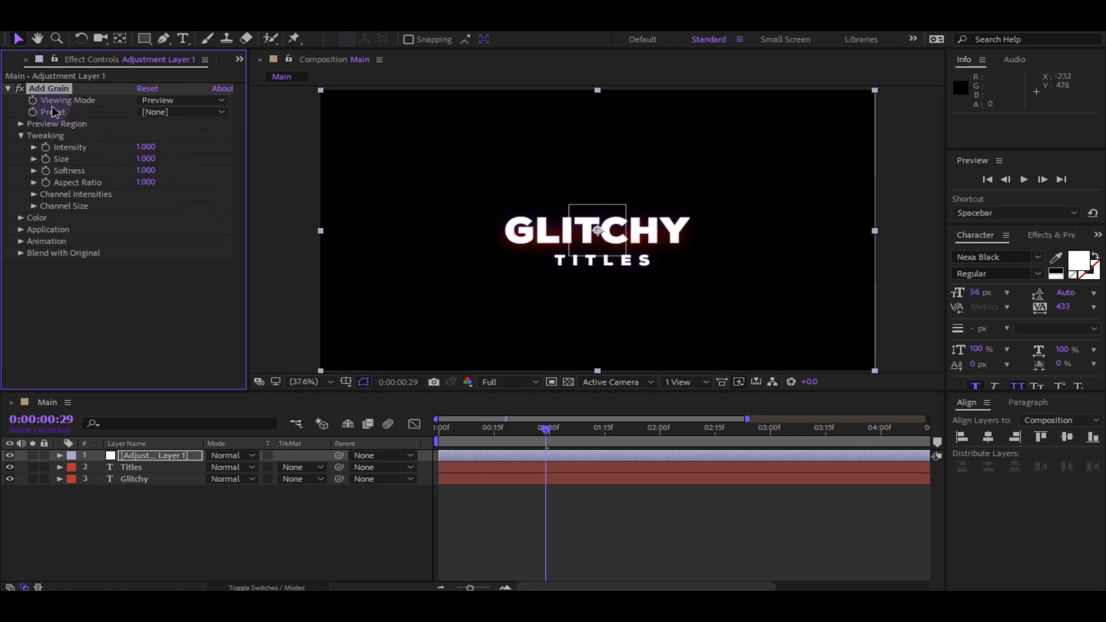
click(172, 101)
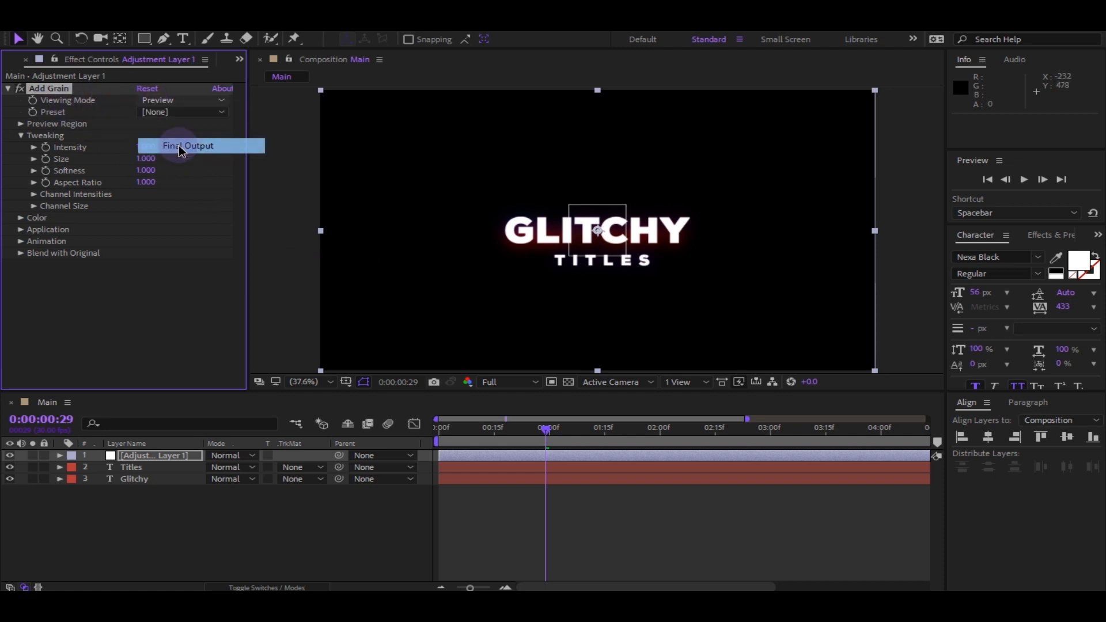
click(193, 150)
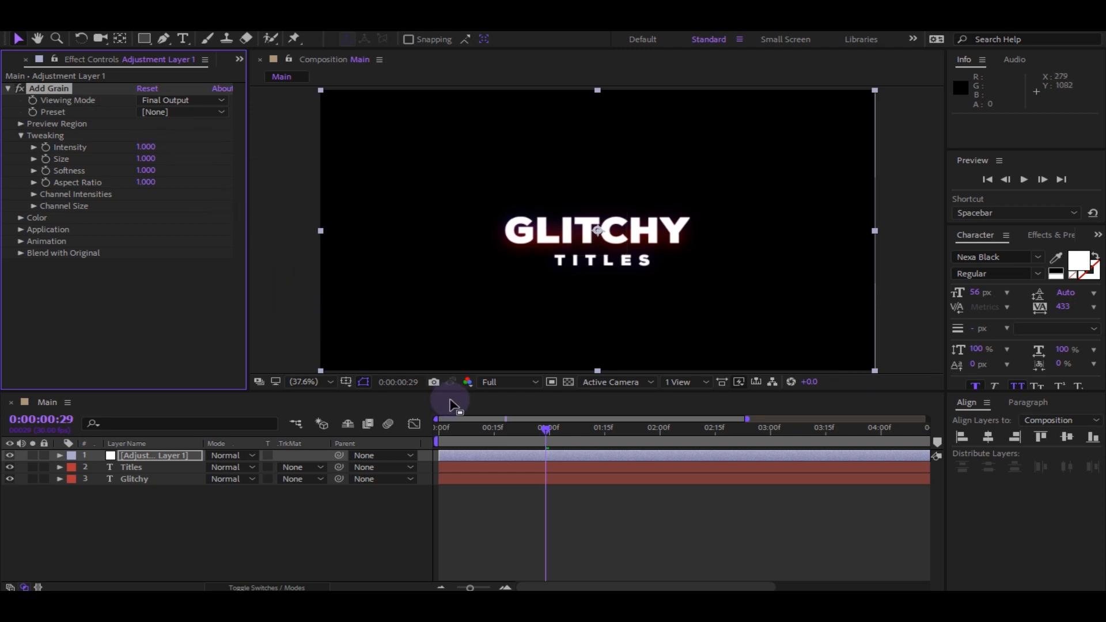
- Create a 1920 × 1080 px solid named Background in near-black 050404 and place it beneath all other layers
key(ctrl+y)
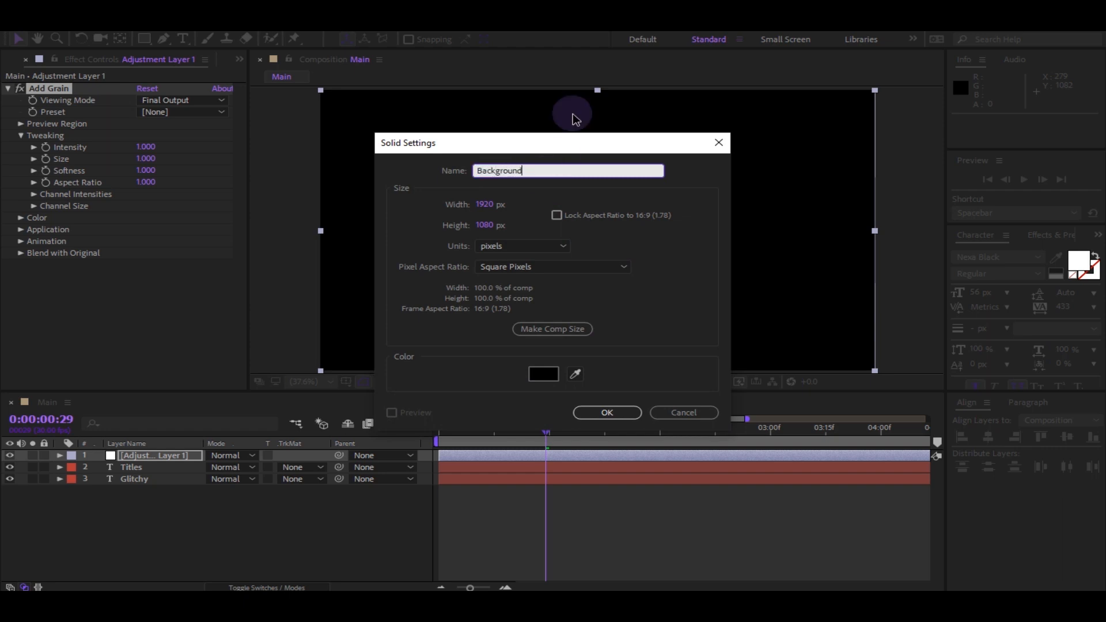
click(543, 374)
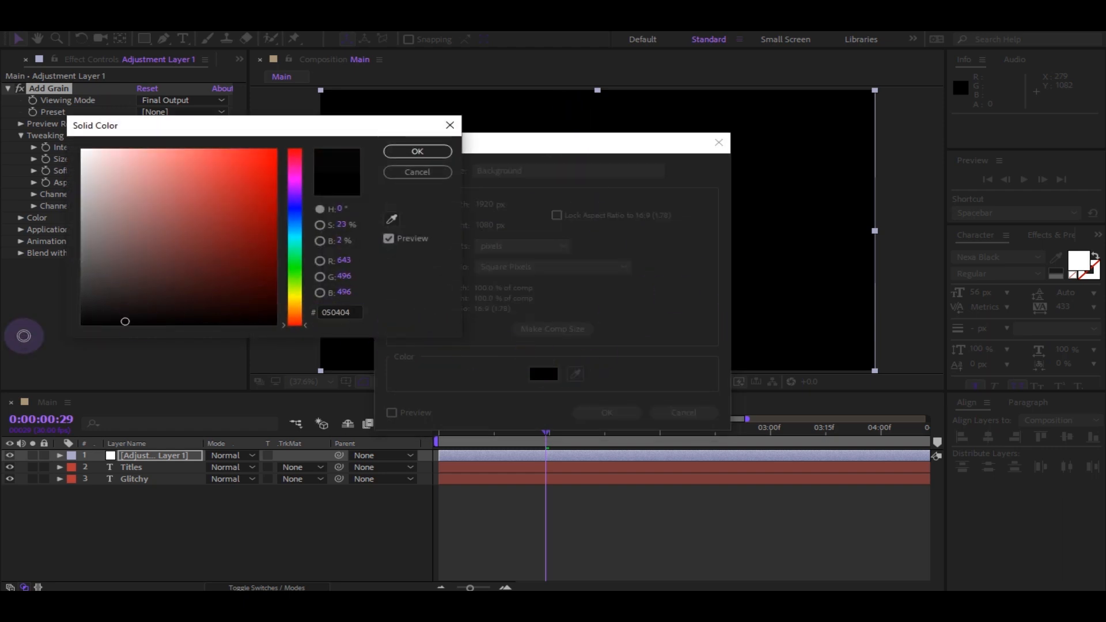
click(417, 151)
click(607, 413)
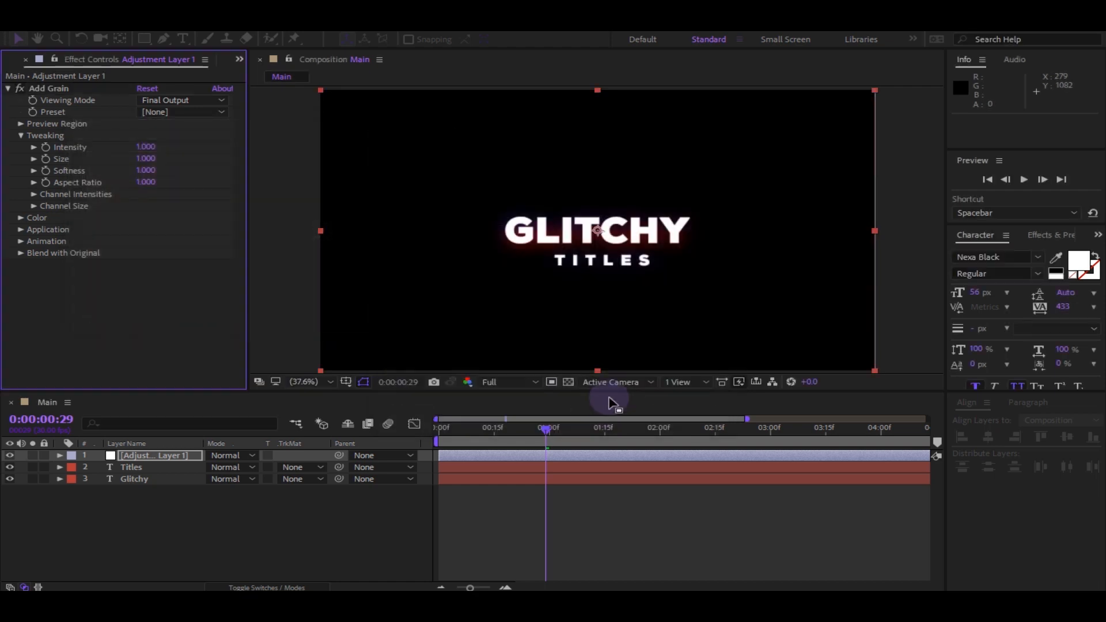
drag(154, 459, 156, 512)
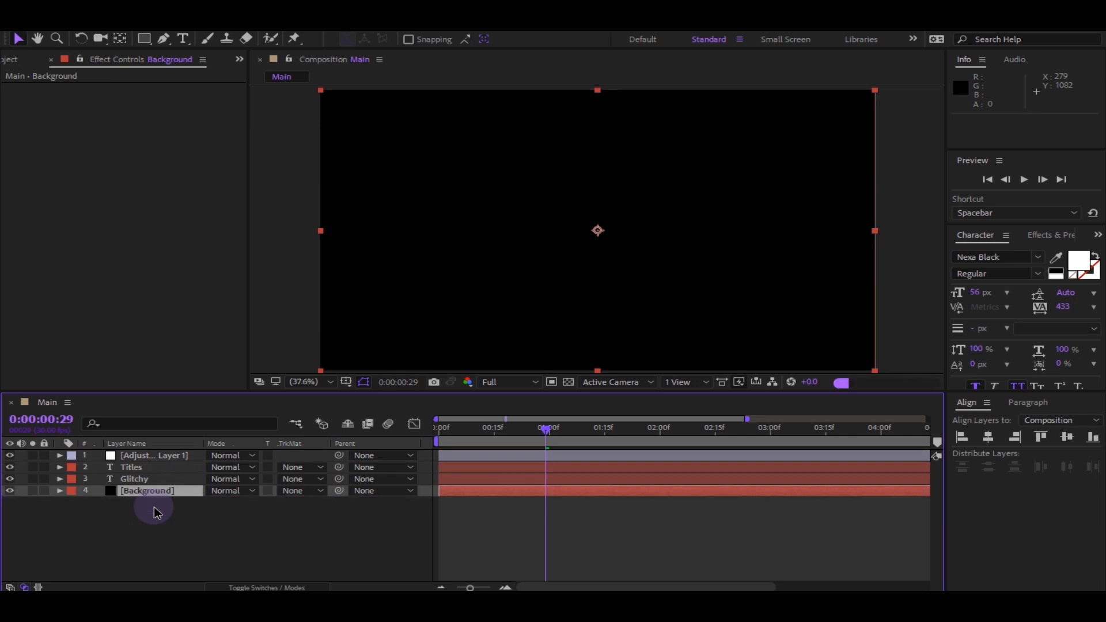
- Set the adjustment layer's Add Grain Intensity and Size to 0.2, and its Softness and Aspect Ratio to 0.4
key(slash)
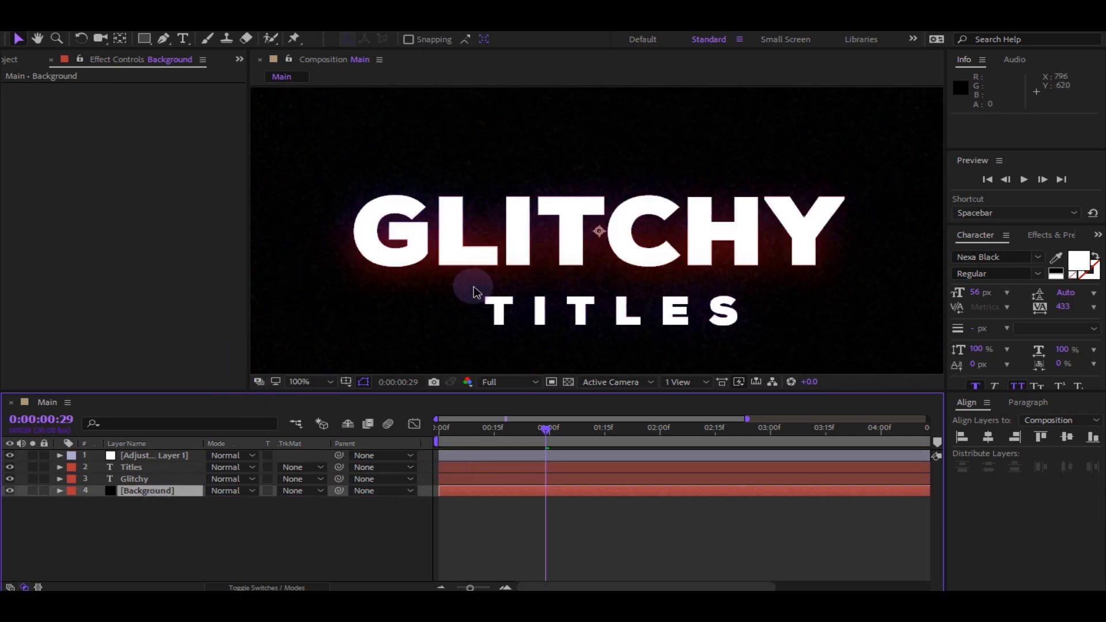
click(160, 459)
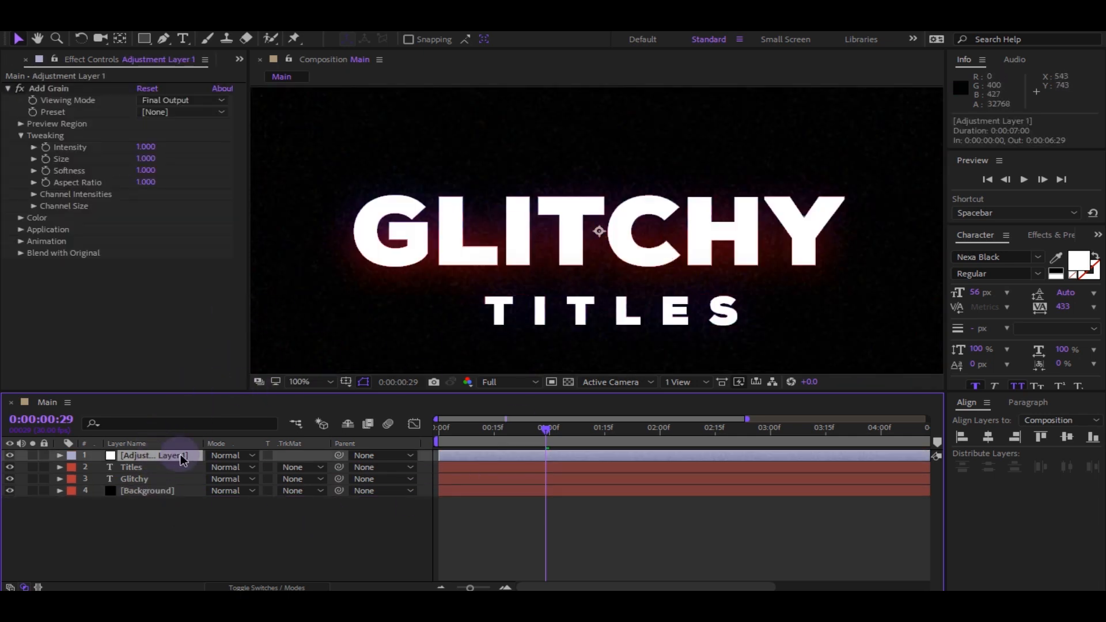
click(145, 147)
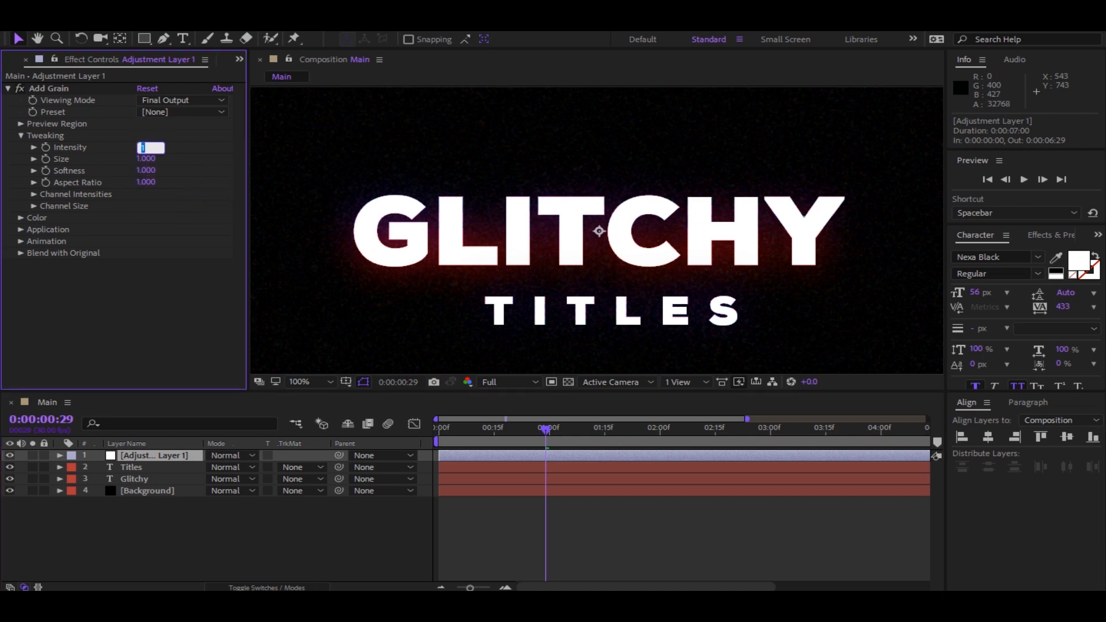
text(0.2)
click(148, 160)
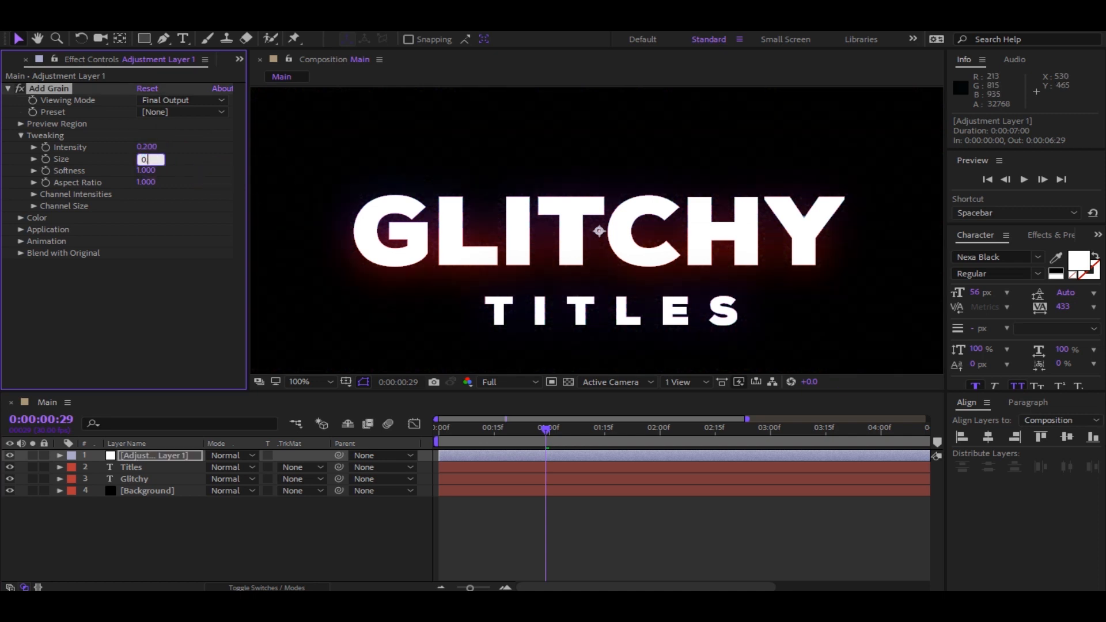
click(147, 171)
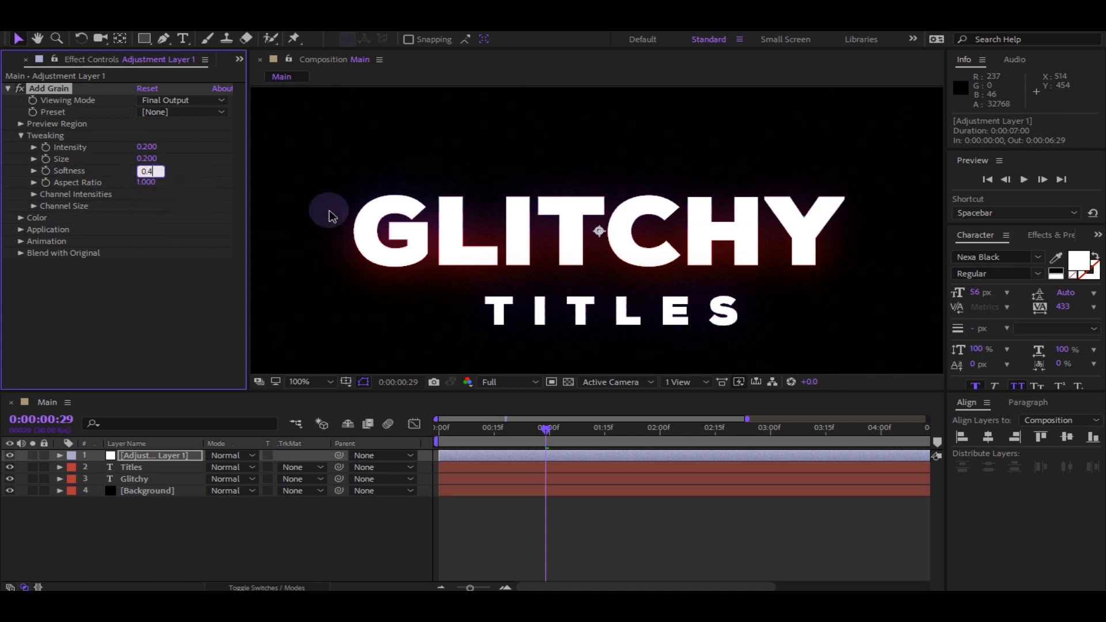
click(146, 182)
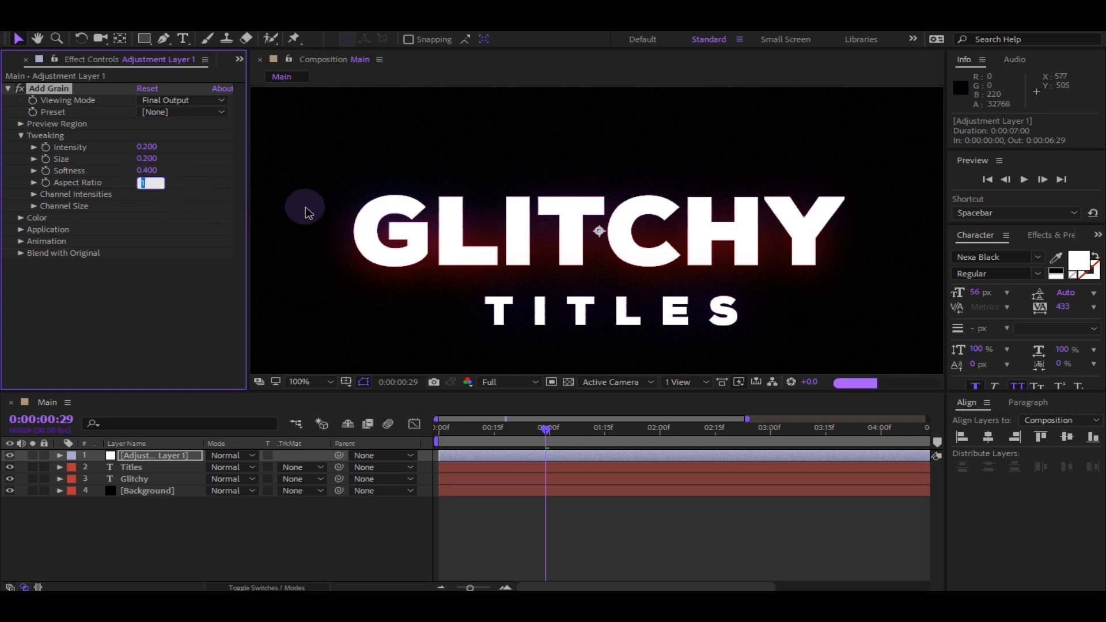
text(0.4)
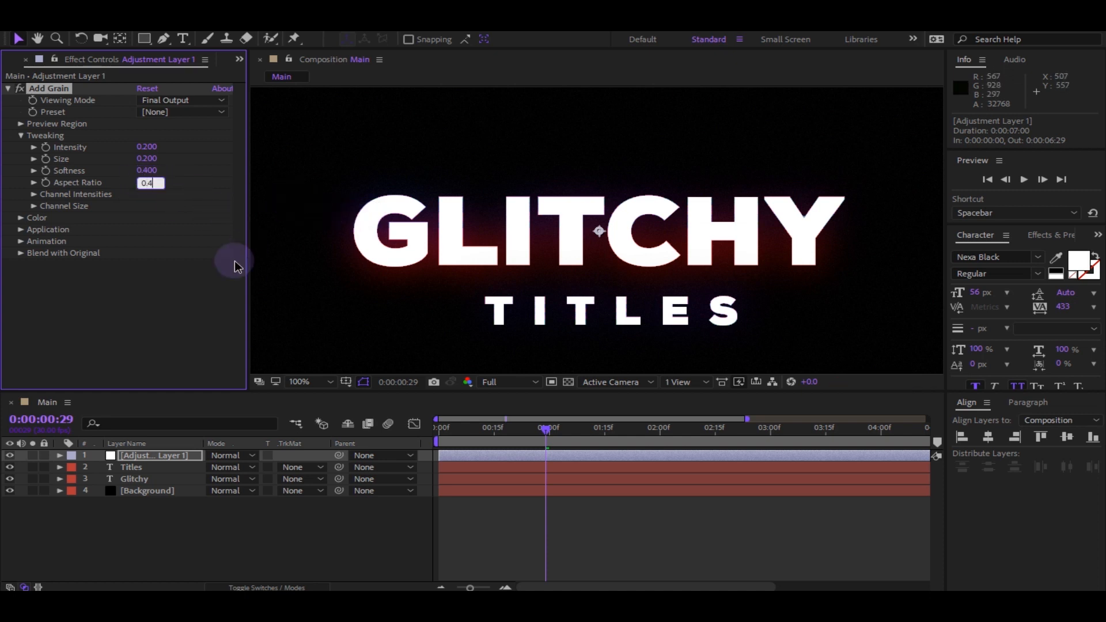
click(195, 282)
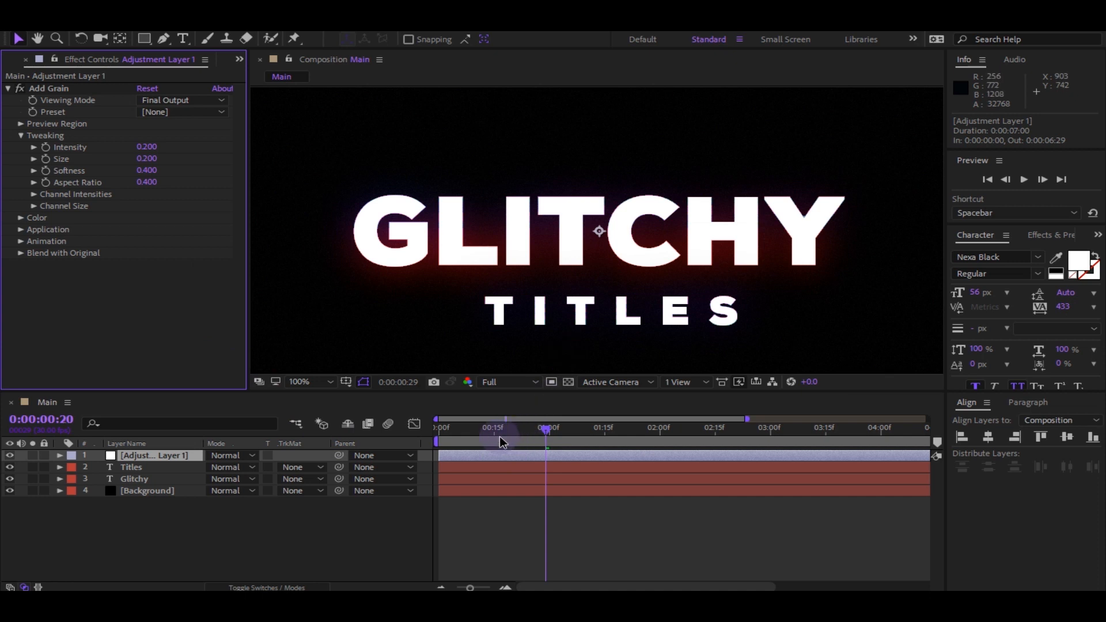
- Preview the glitch animation from the first frame with the grain applied
drag(501, 442, 425, 441)
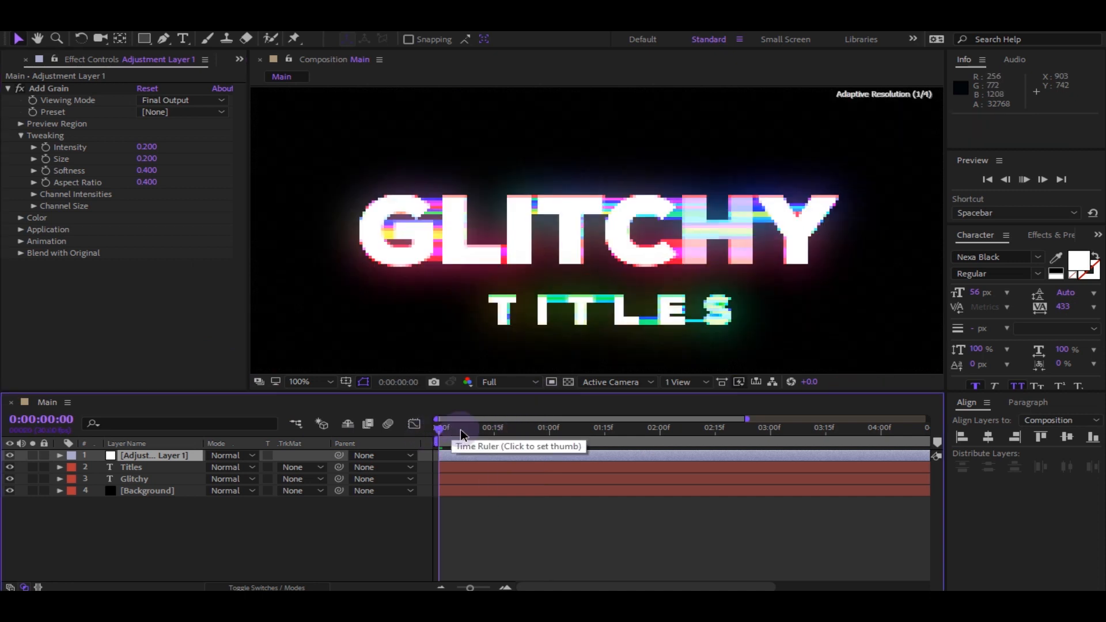
key(space)
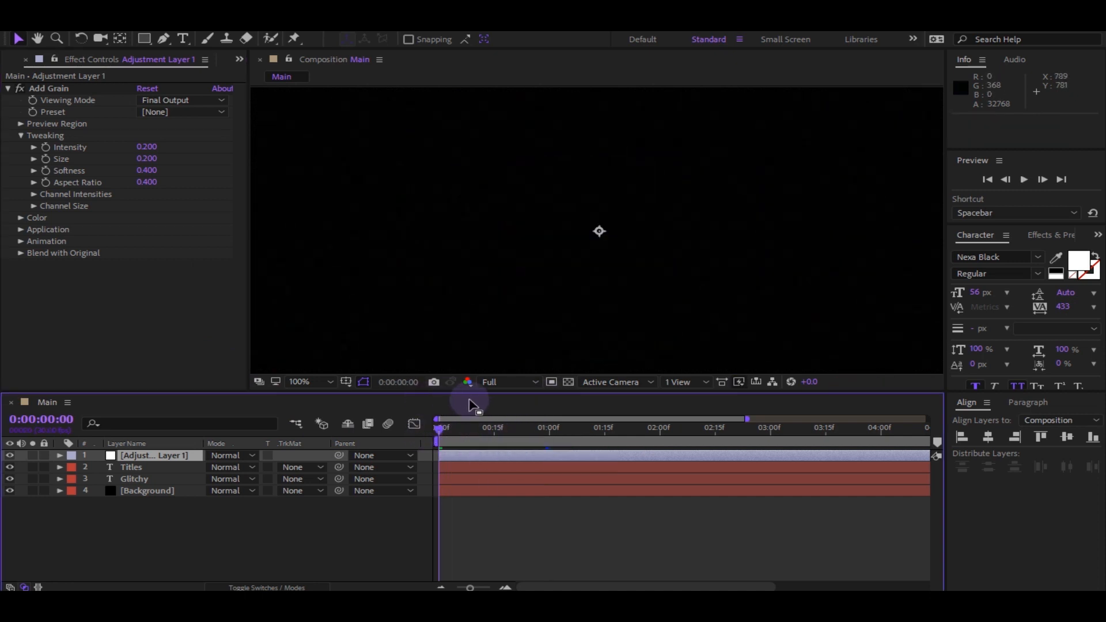
key(space)
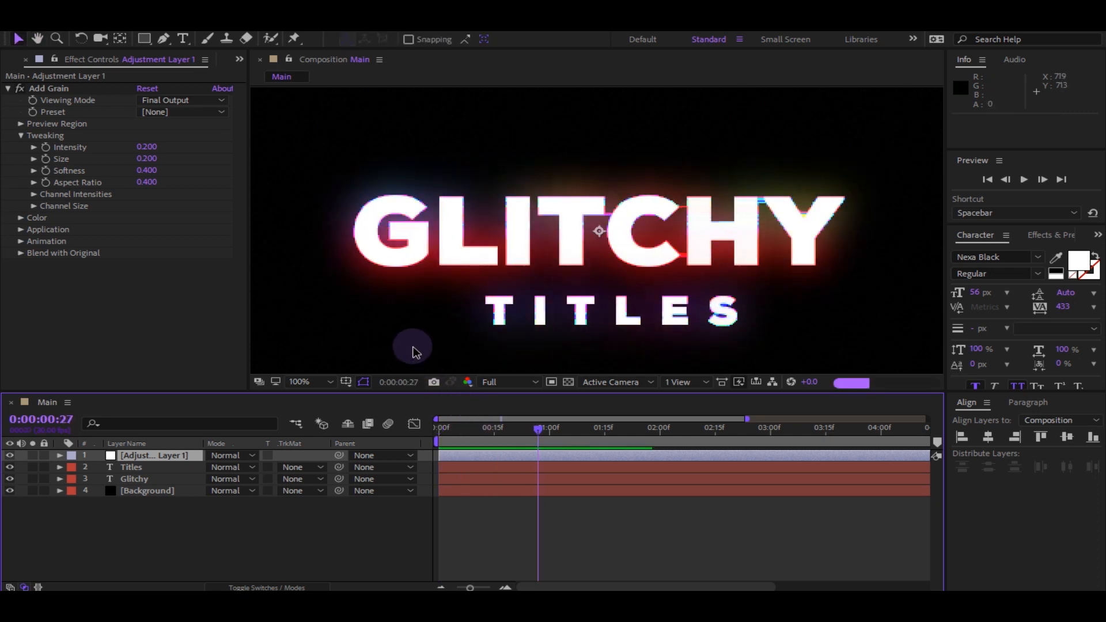
scroll(412, 348, down, 2)
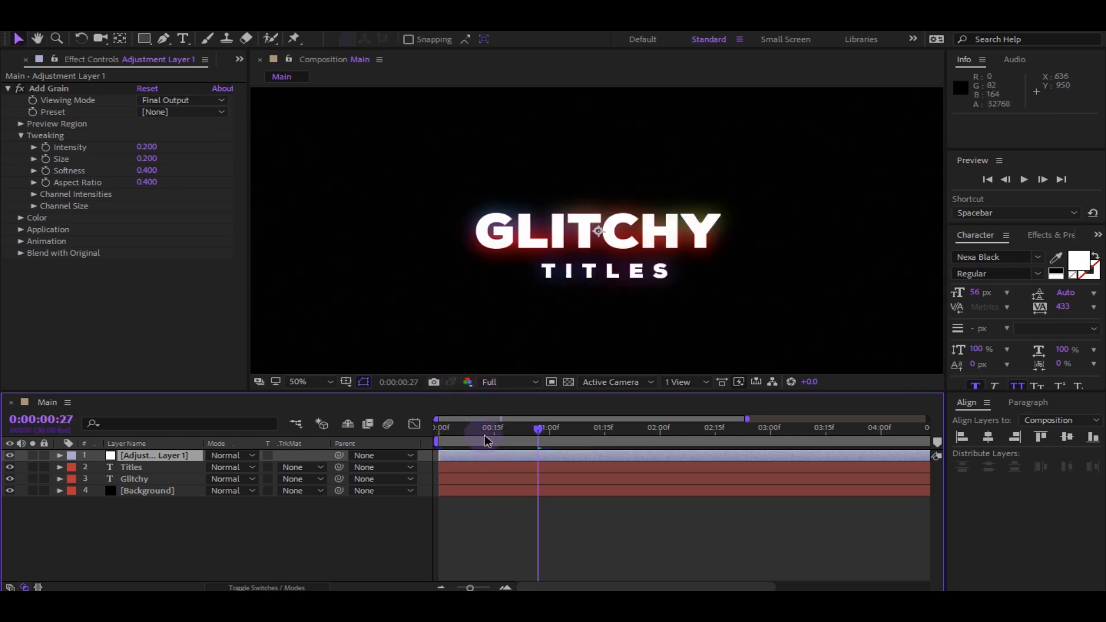
key(space)
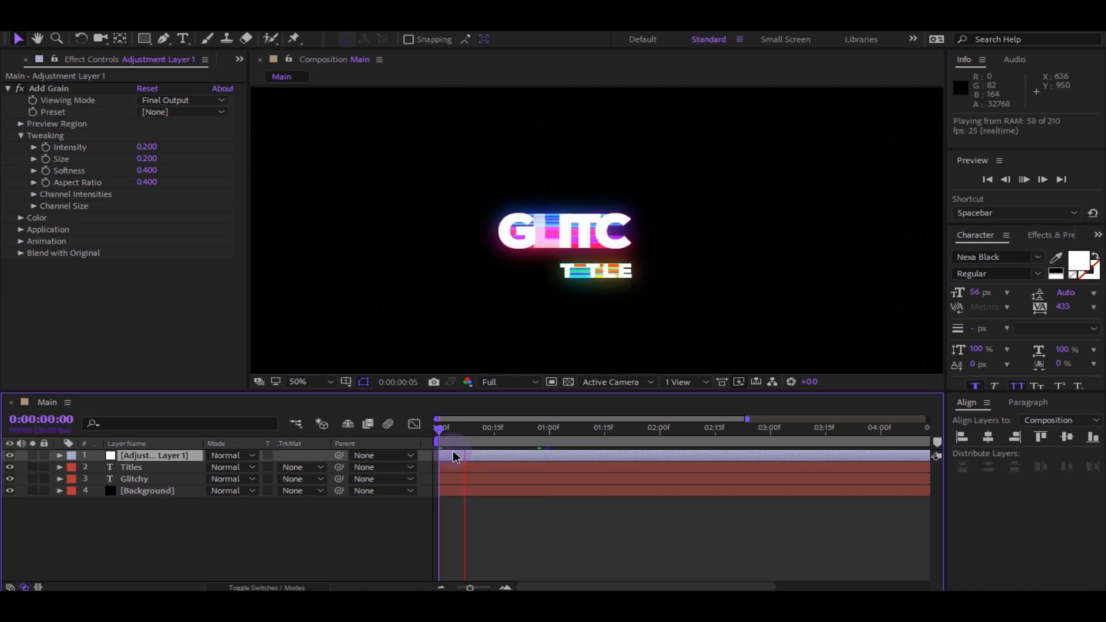
drag(473, 430, 435, 430)
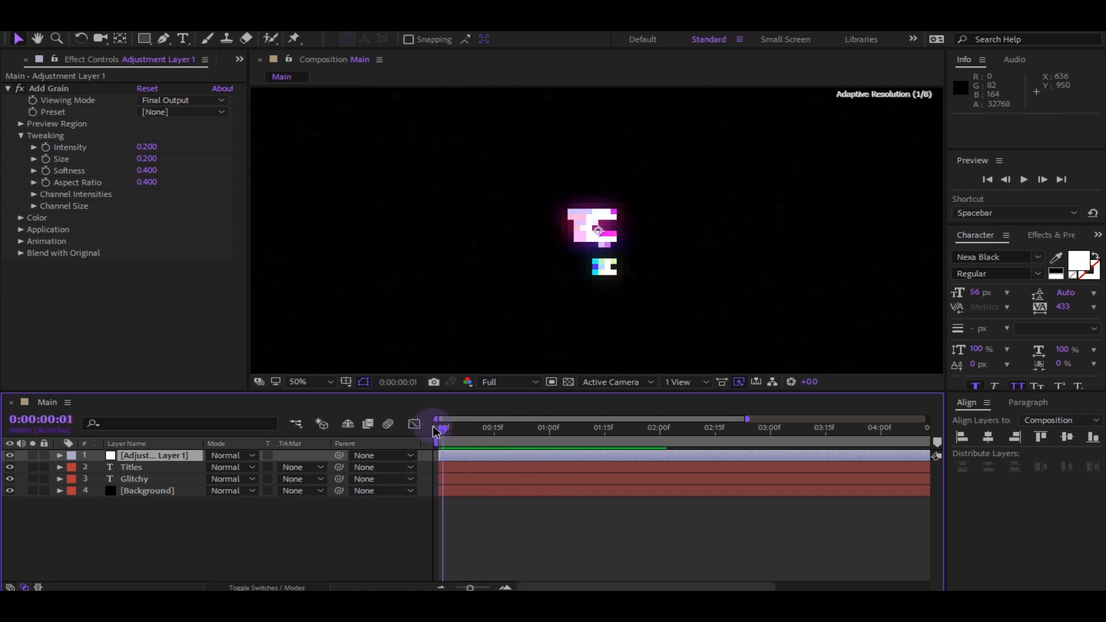
key(space)
click(444, 437)
key(space)
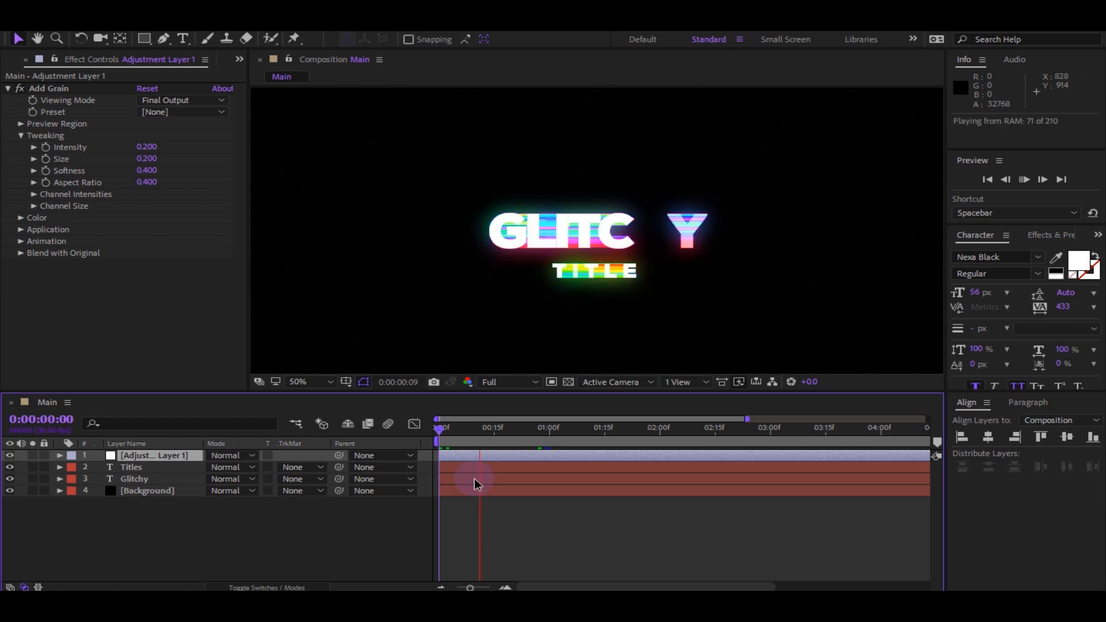
key(space)
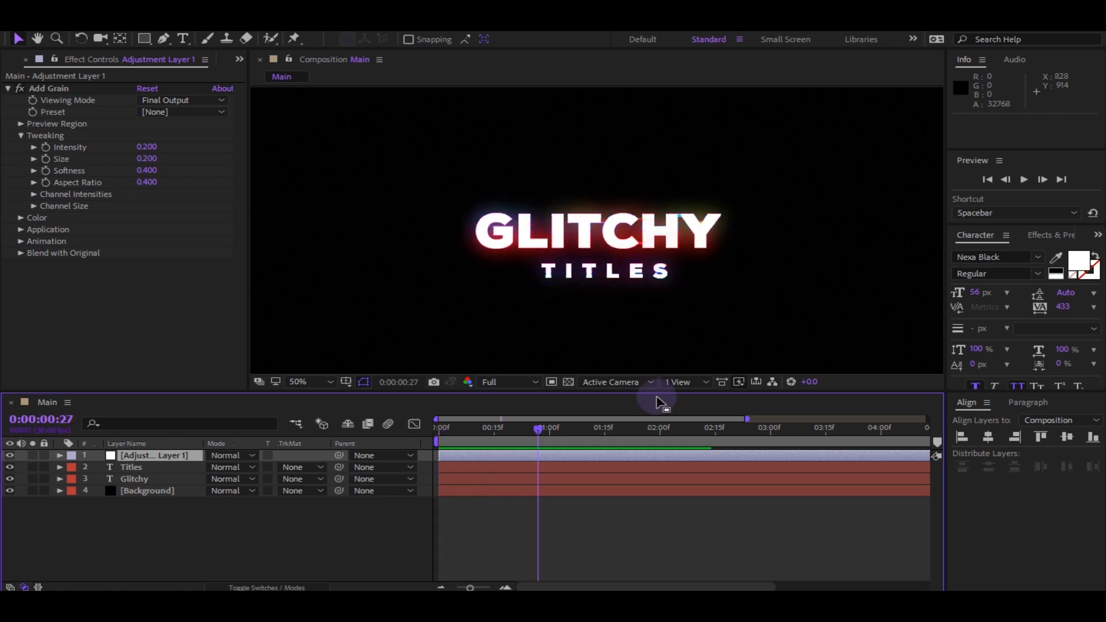
- Add a null object to the composition and move its anchor point to the center of the null
click(351, 538)
key(shift+slash)
right_click(327, 538)
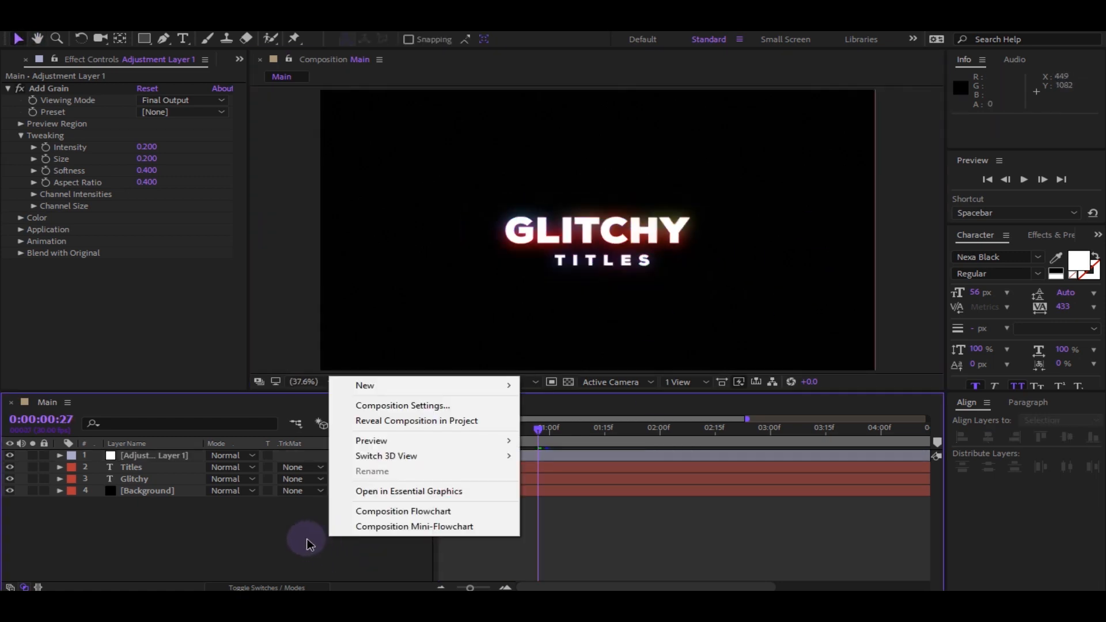
mouse_move(401, 377)
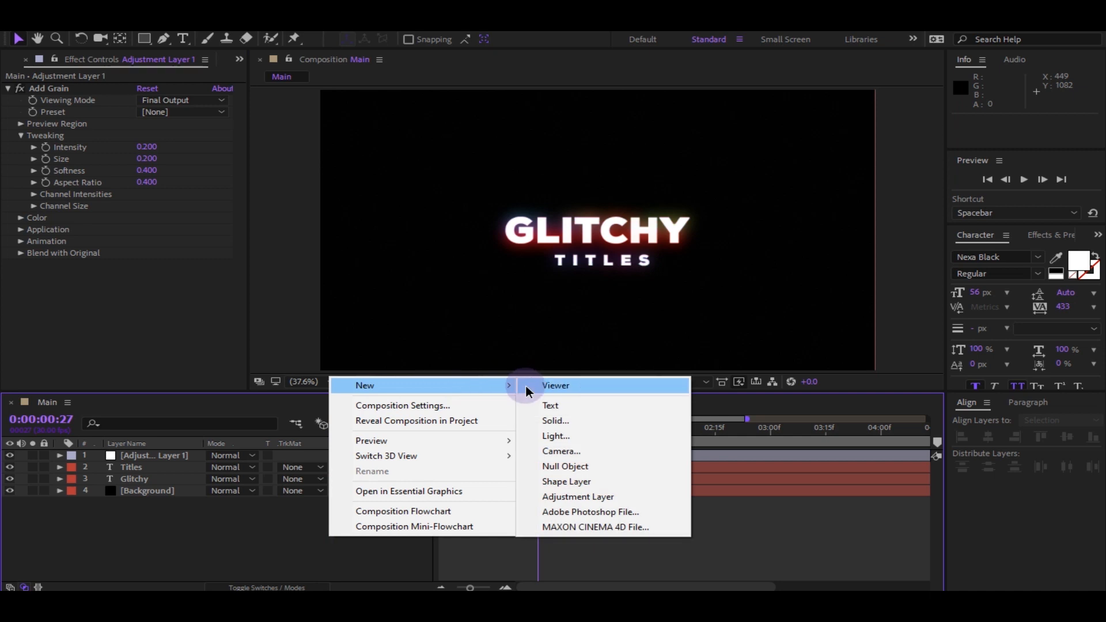
click(573, 463)
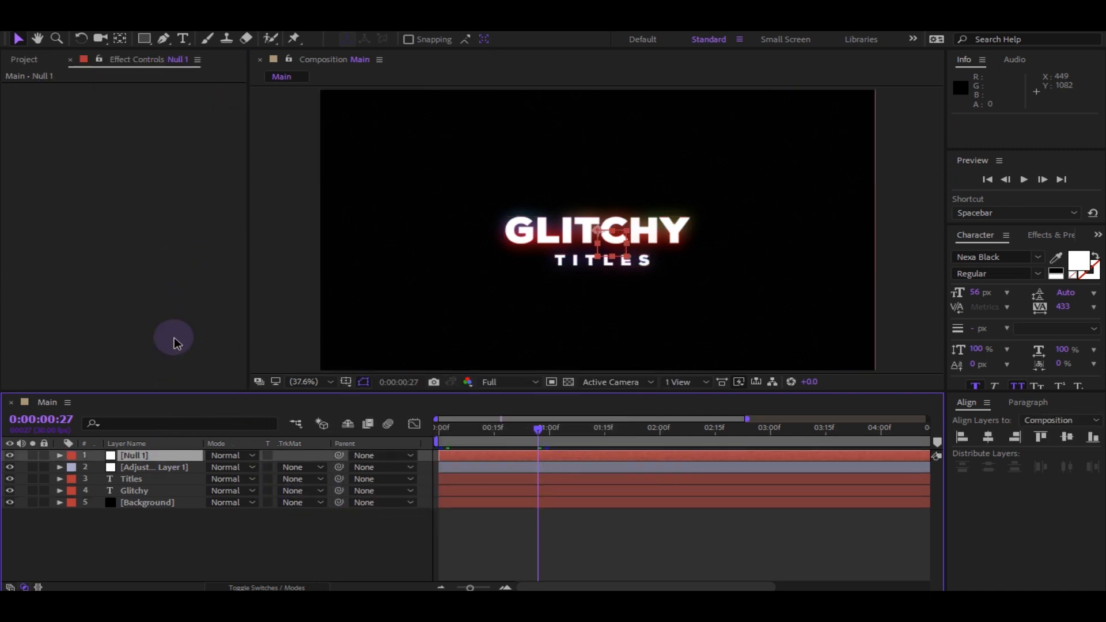
click(121, 40)
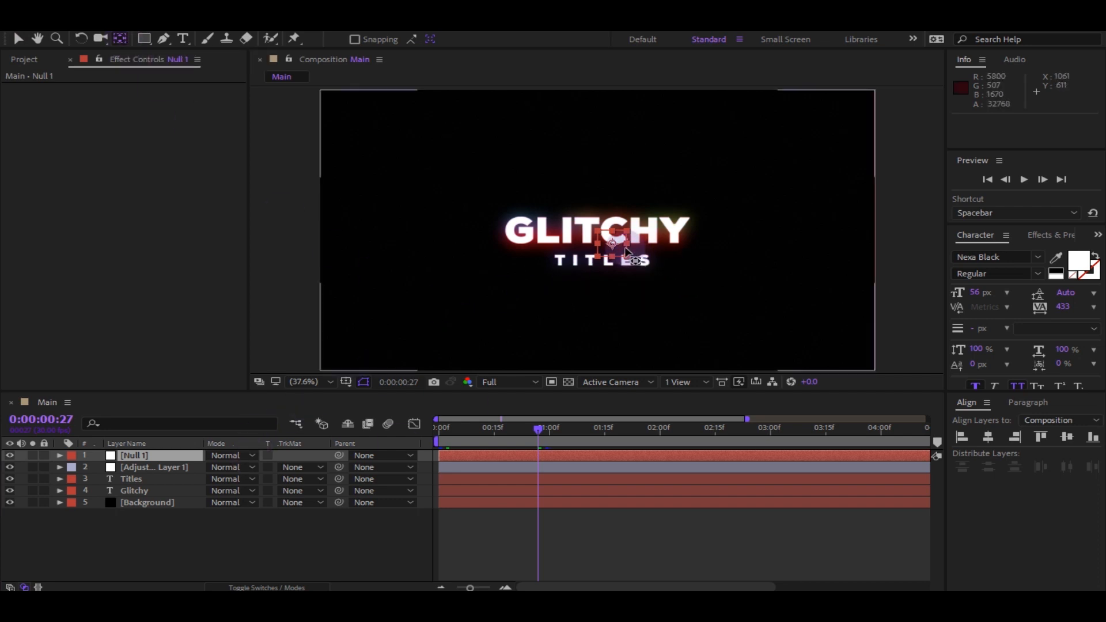
click(18, 38)
- Center the null object horizontally and vertically in the composition and hide it
click(165, 456)
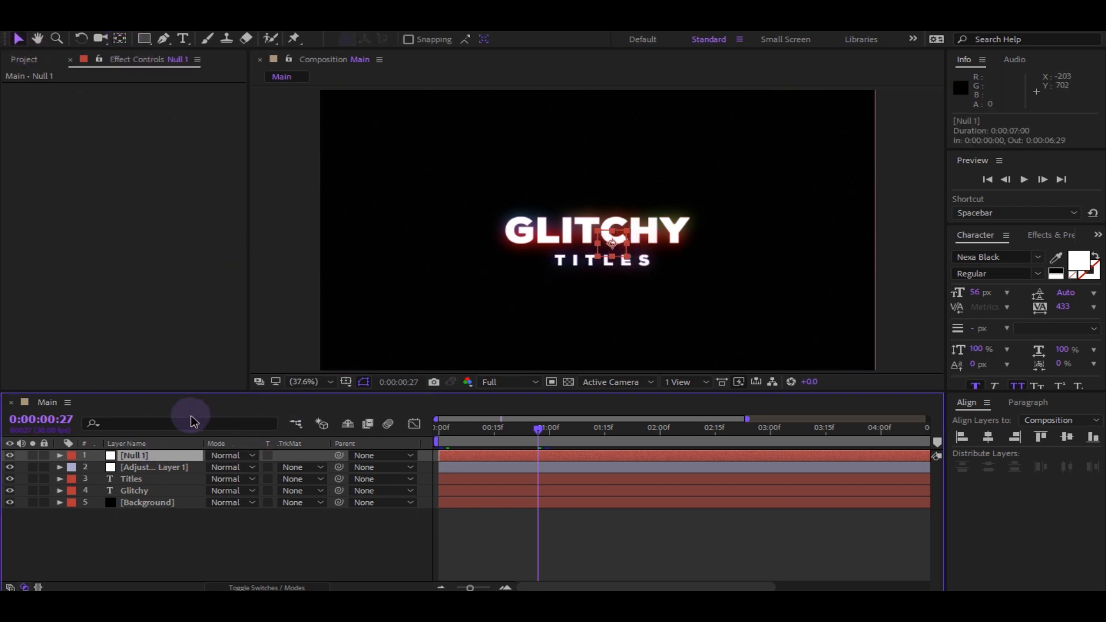
click(988, 437)
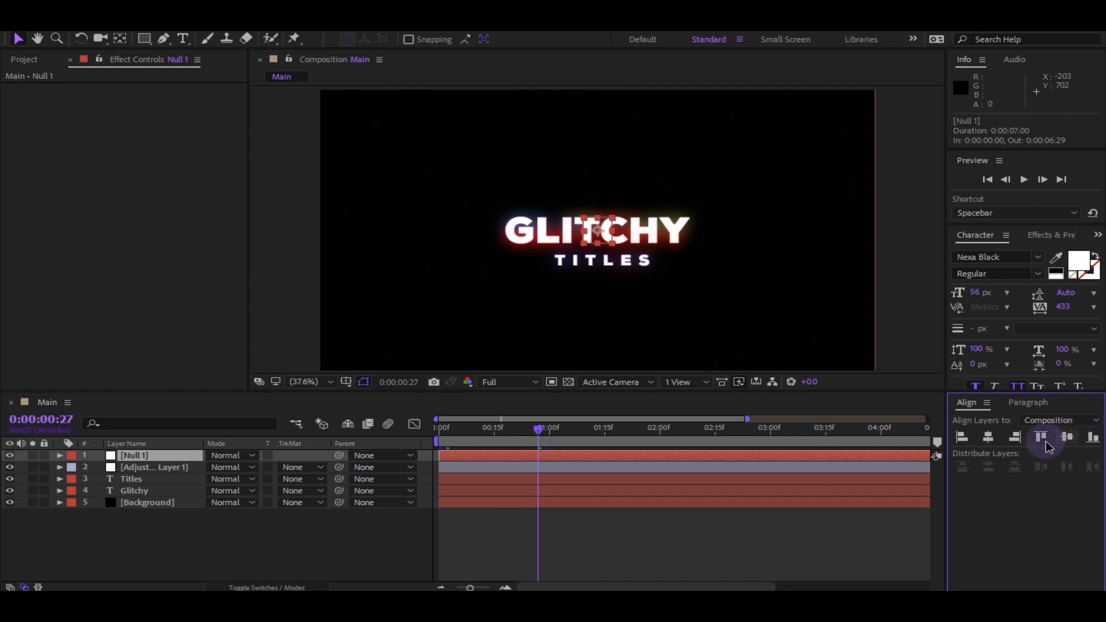
click(10, 455)
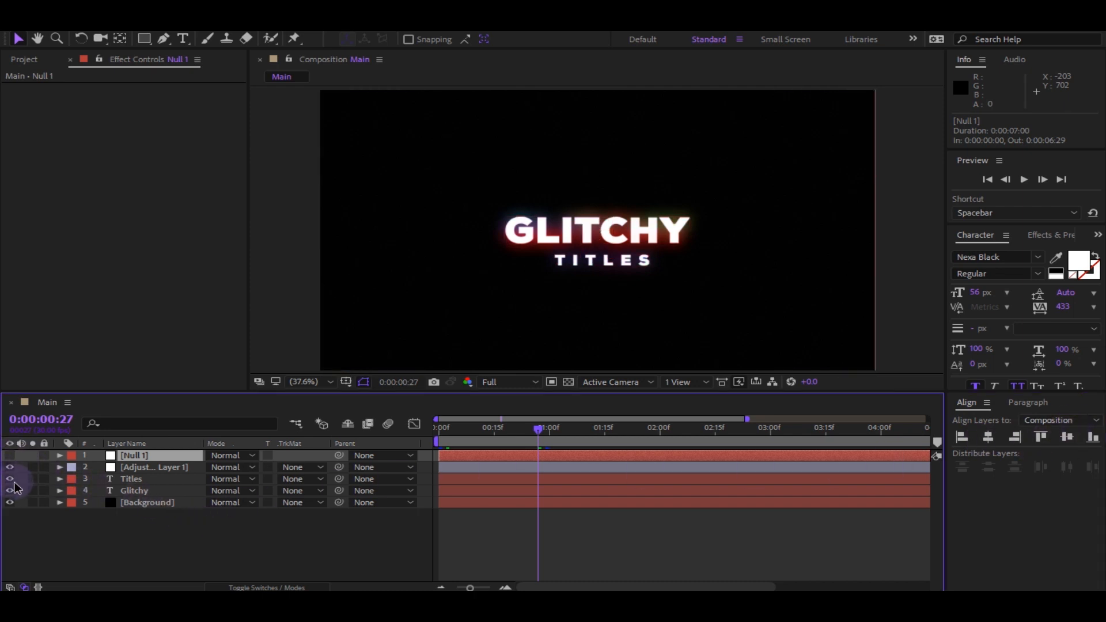
- Parent the Titles and Glitchy text layers to the null object, then select the null
click(132, 479)
ctrl+click(144, 491)
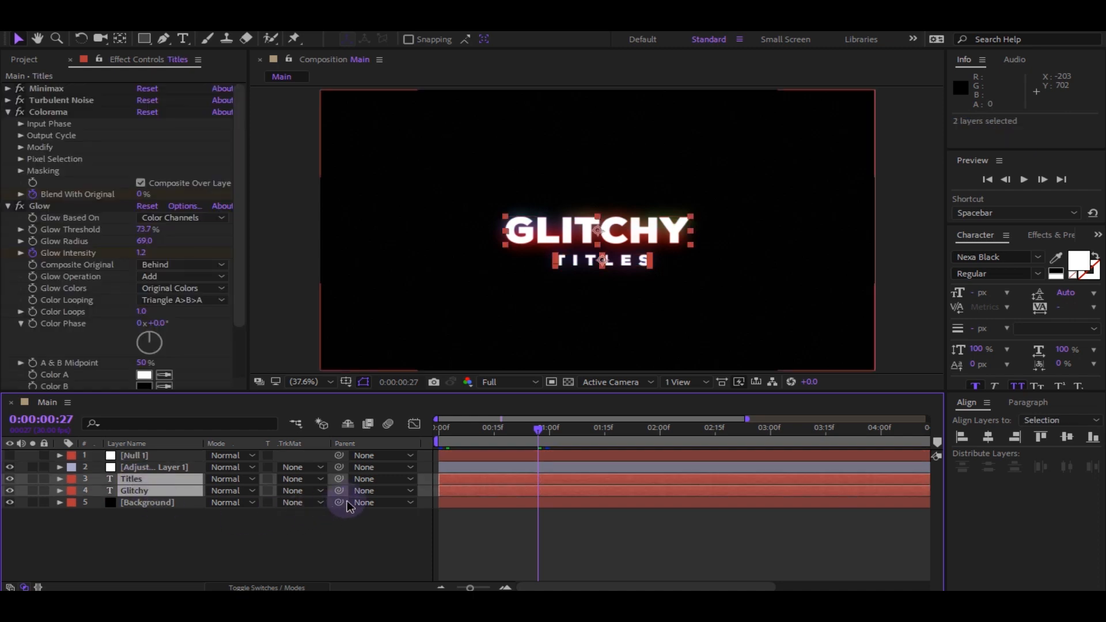
drag(338, 480, 109, 461)
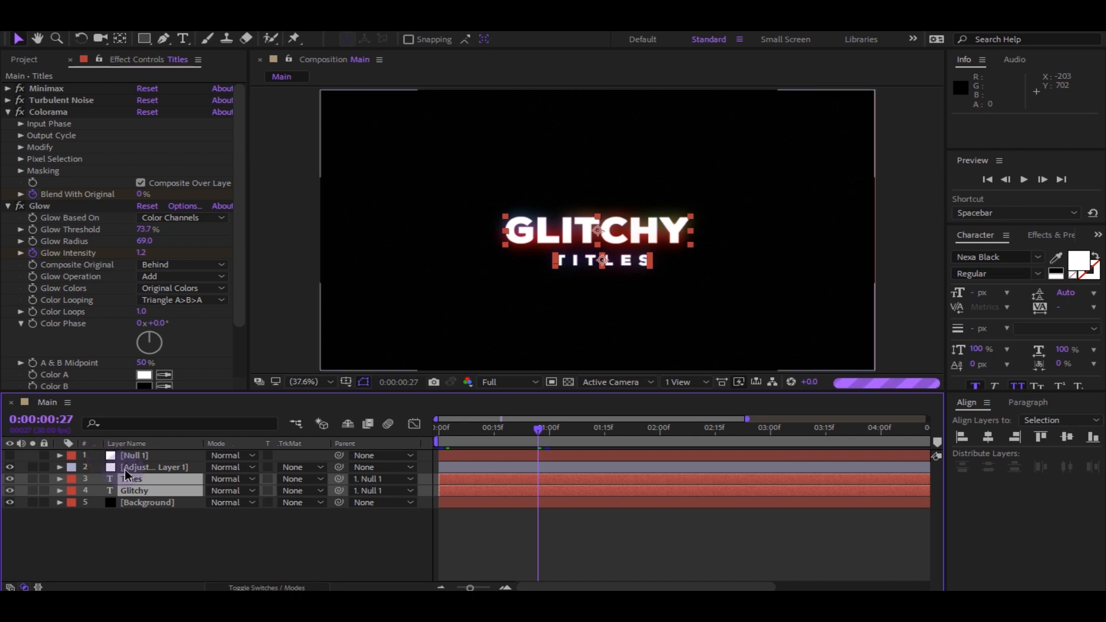
click(167, 457)
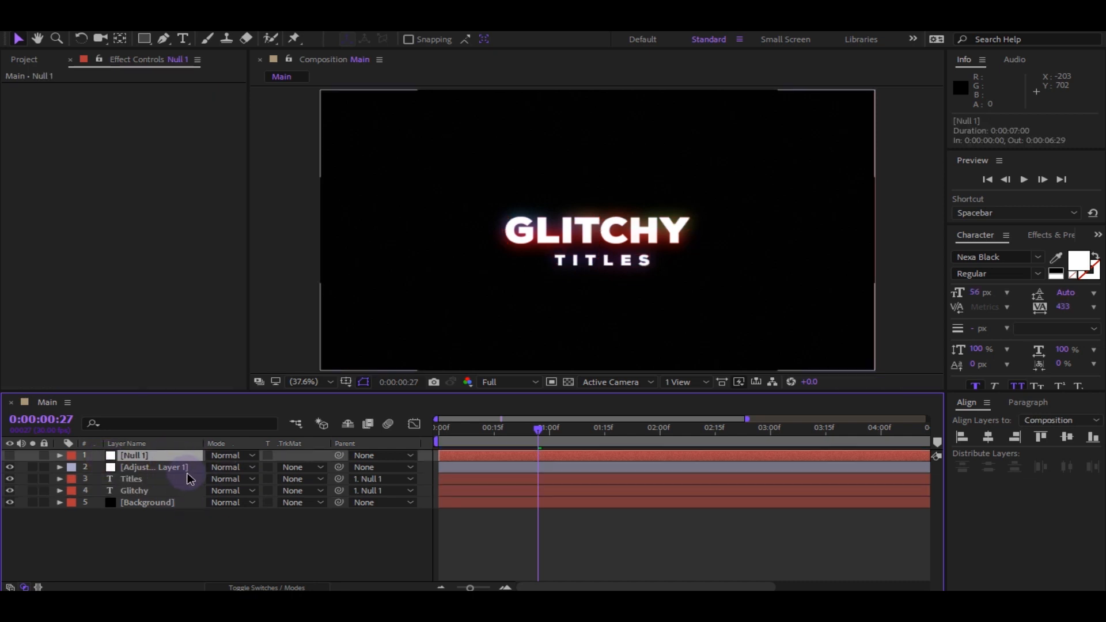
- Set the null's Scale to 120% at the first frame and add a Scale keyframe there
key(s)
key(Home)
key(space)
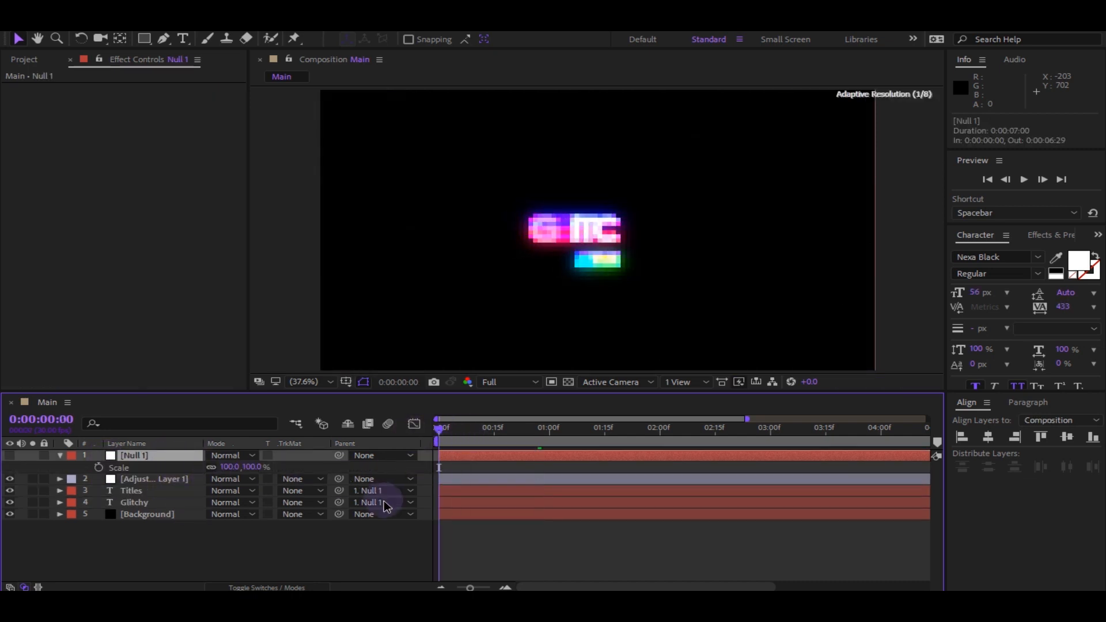
key(space)
click(237, 468)
text(120)
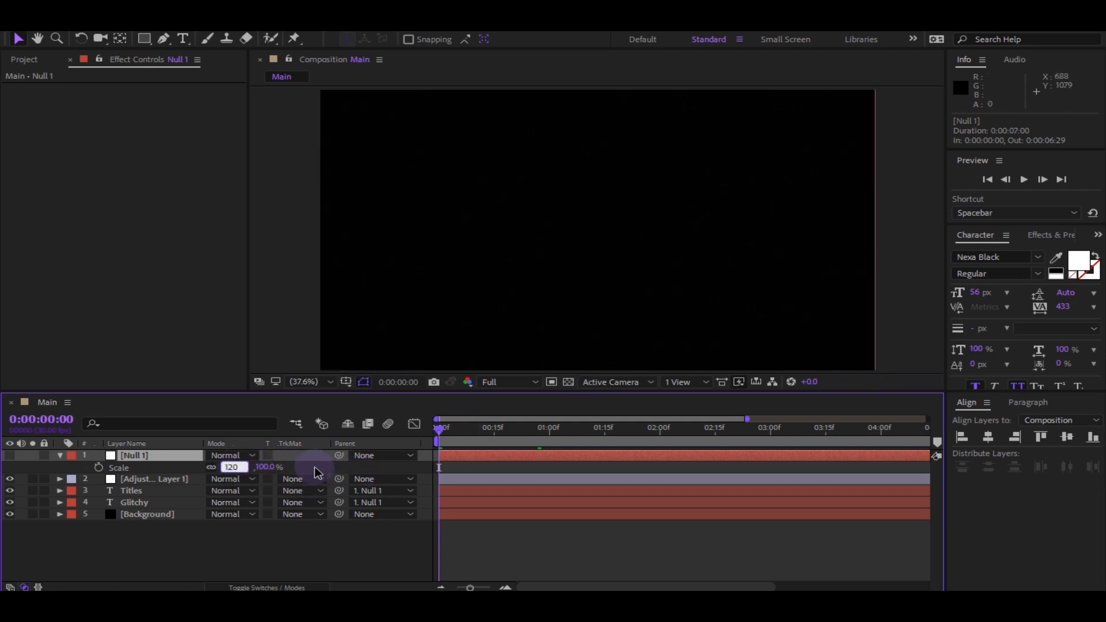
click(311, 472)
click(99, 467)
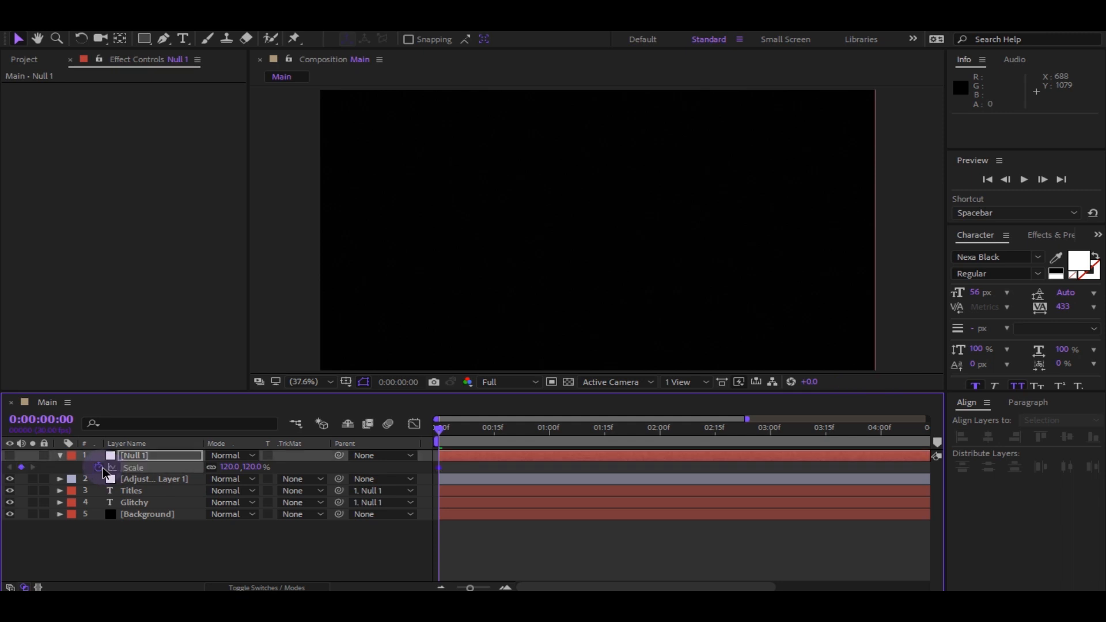
- Add a second Scale keyframe of 100% to the null at 0:00:01:00
click(548, 431)
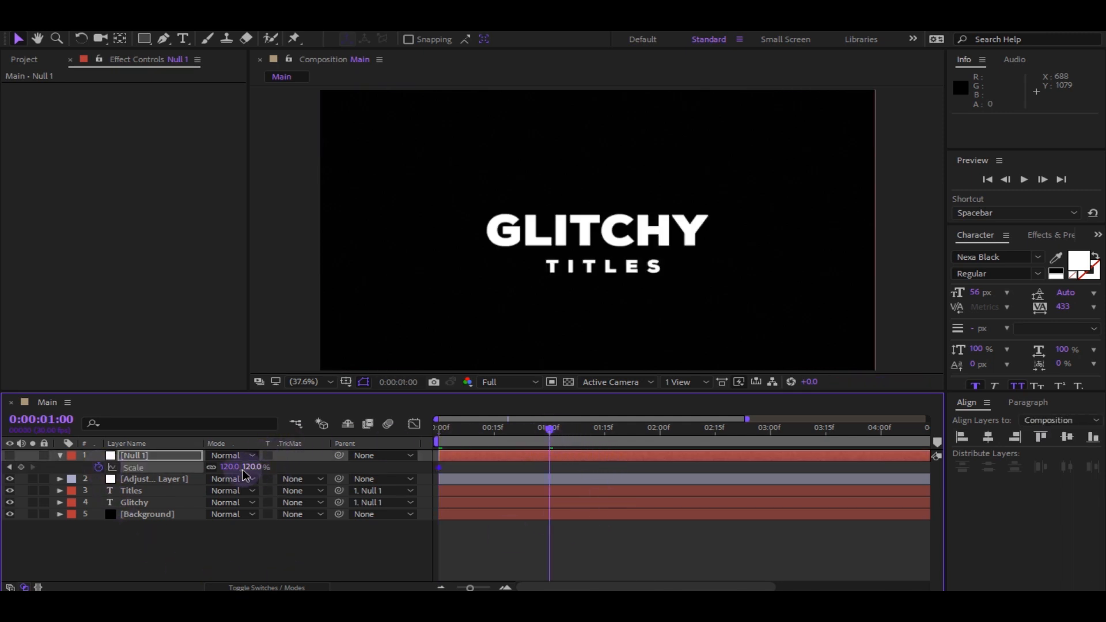
text(100)
click(273, 463)
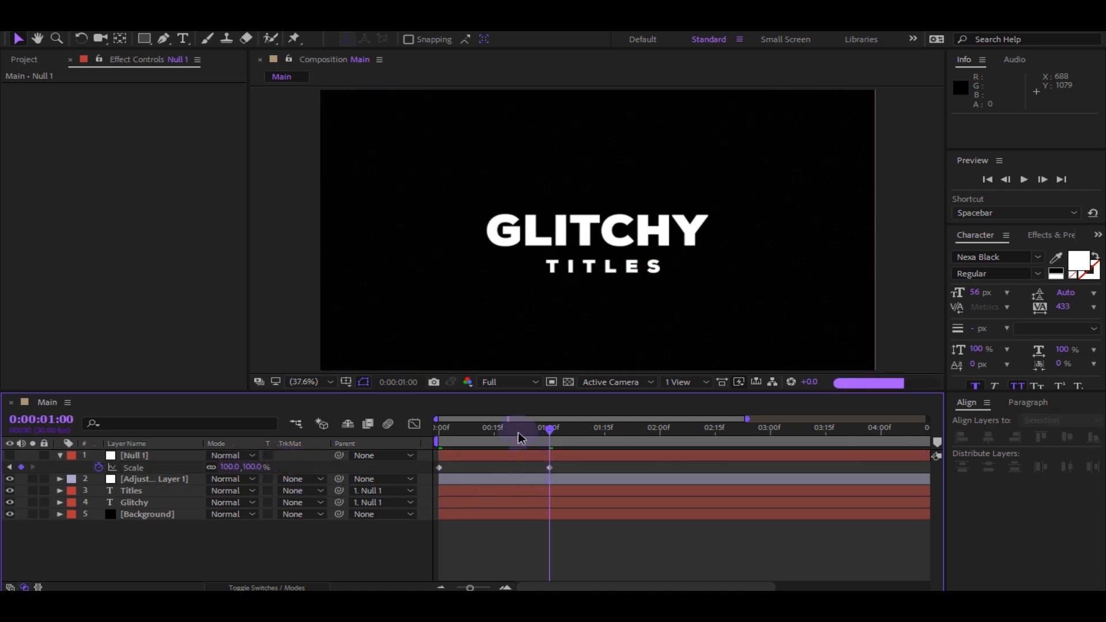
- Apply Easy Ease to both of the null's Scale keyframes and select them in the Graph Editor
drag(583, 465, 427, 473)
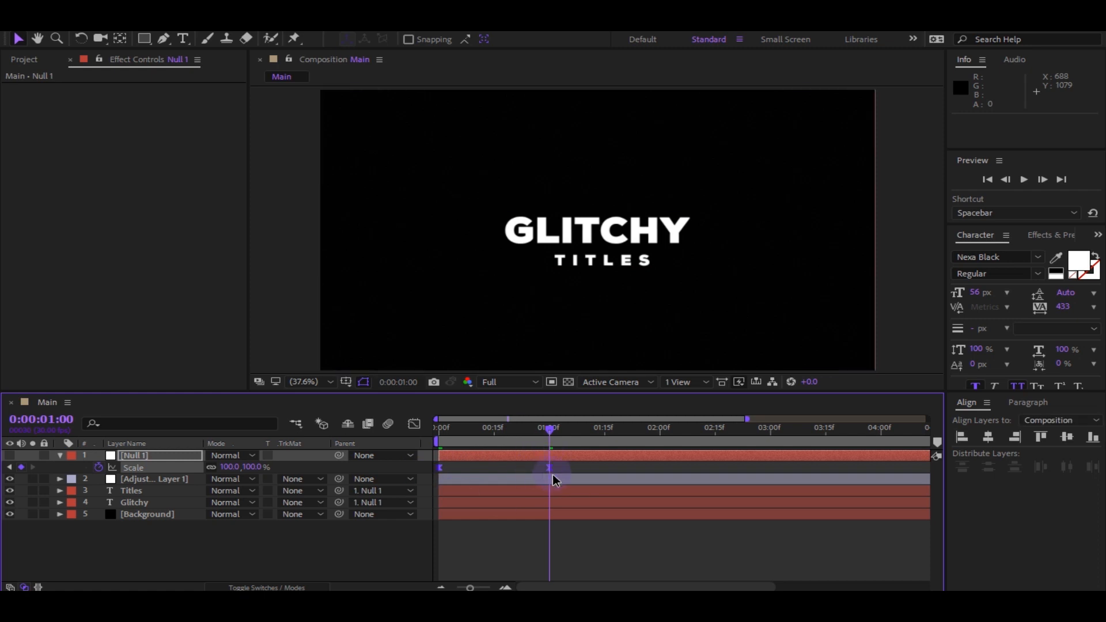
click(414, 425)
drag(571, 496, 437, 451)
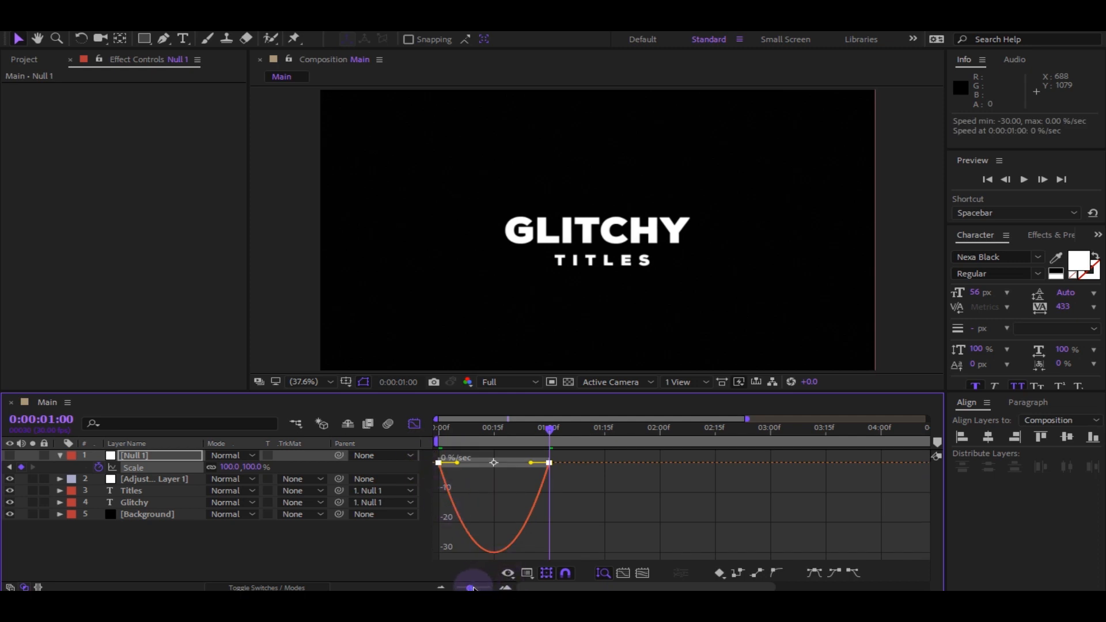
- Shape the null's Scale speed graph so the zoom starts very fast and slows gradually until the second keyframe
drag(472, 587, 481, 587)
drag(473, 463, 442, 463)
drag(619, 463, 536, 461)
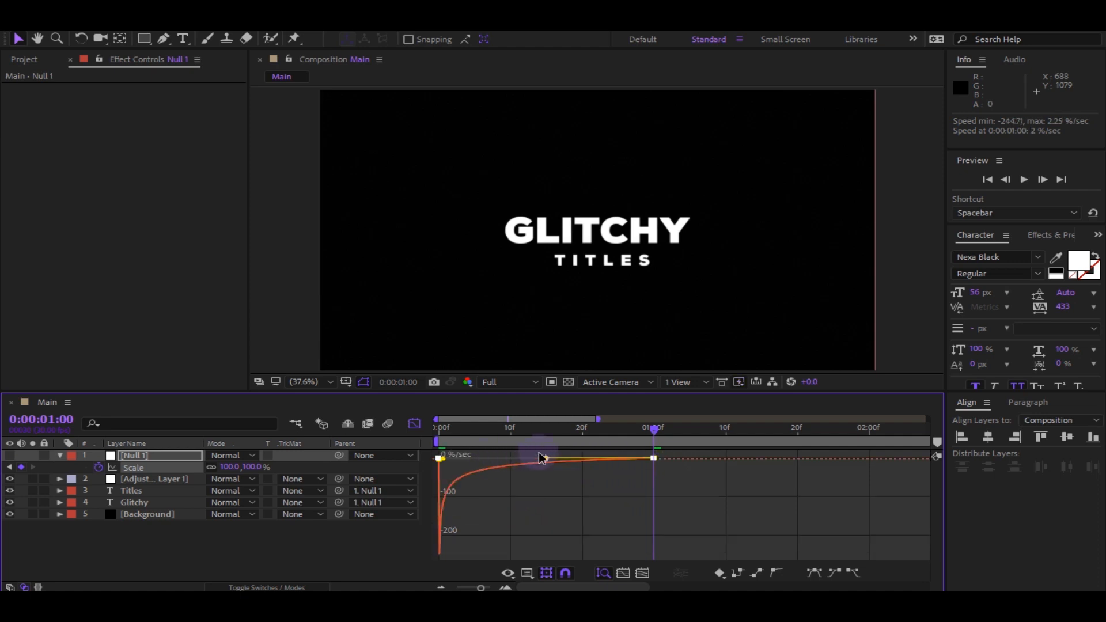
key(ctrl+z)
drag(615, 489, 546, 459)
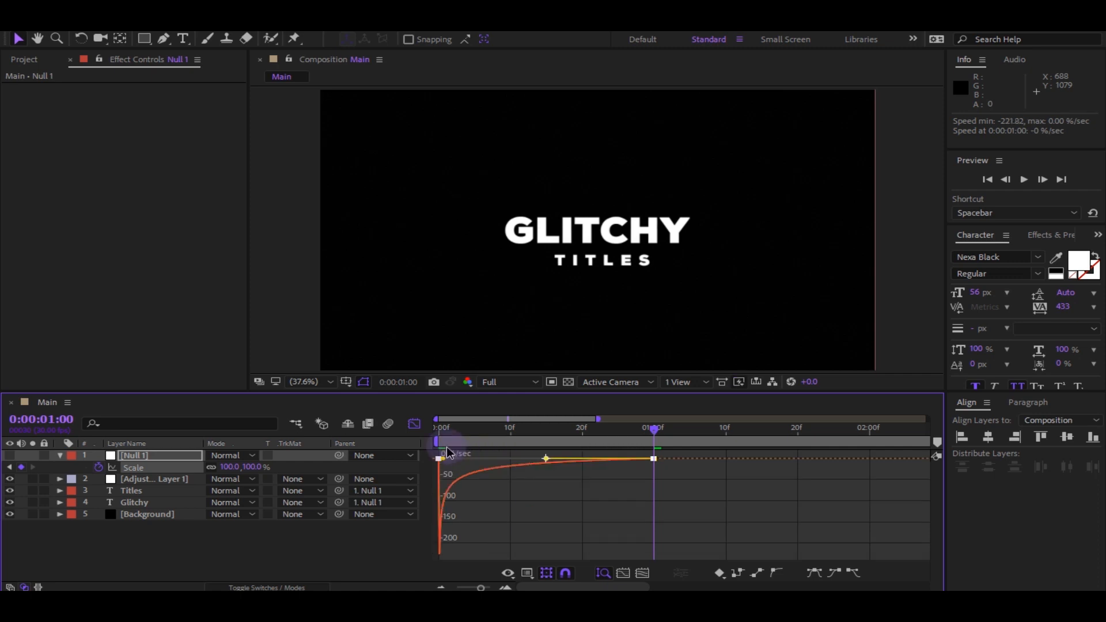
click(414, 424)
- Preview the titles' scale animation from the first frame
click(469, 587)
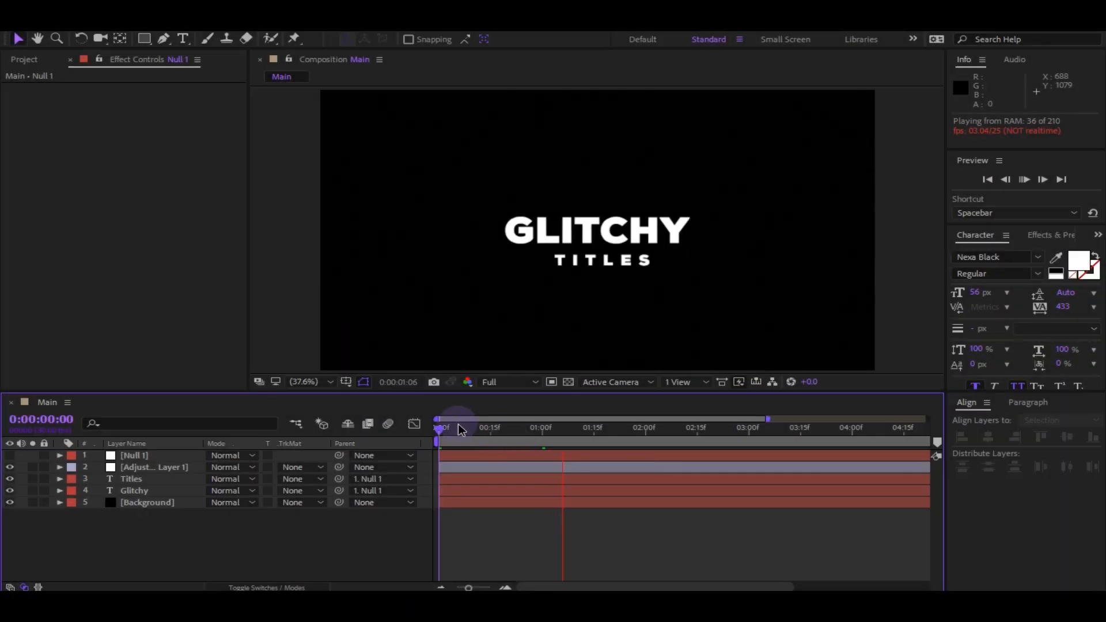
key(space)
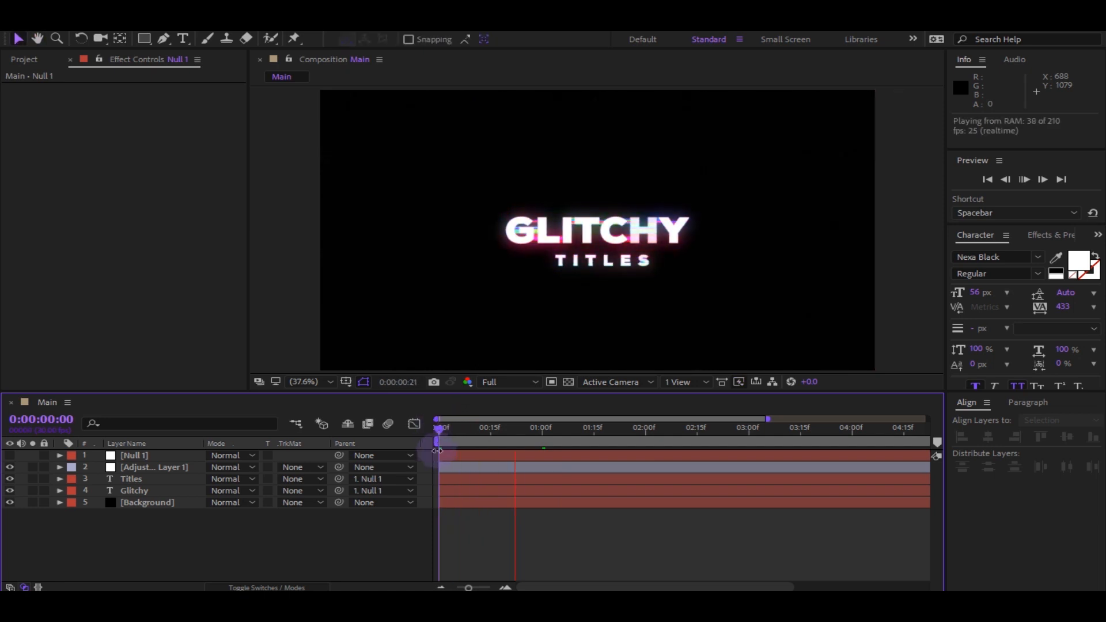
key(space)
key(space)
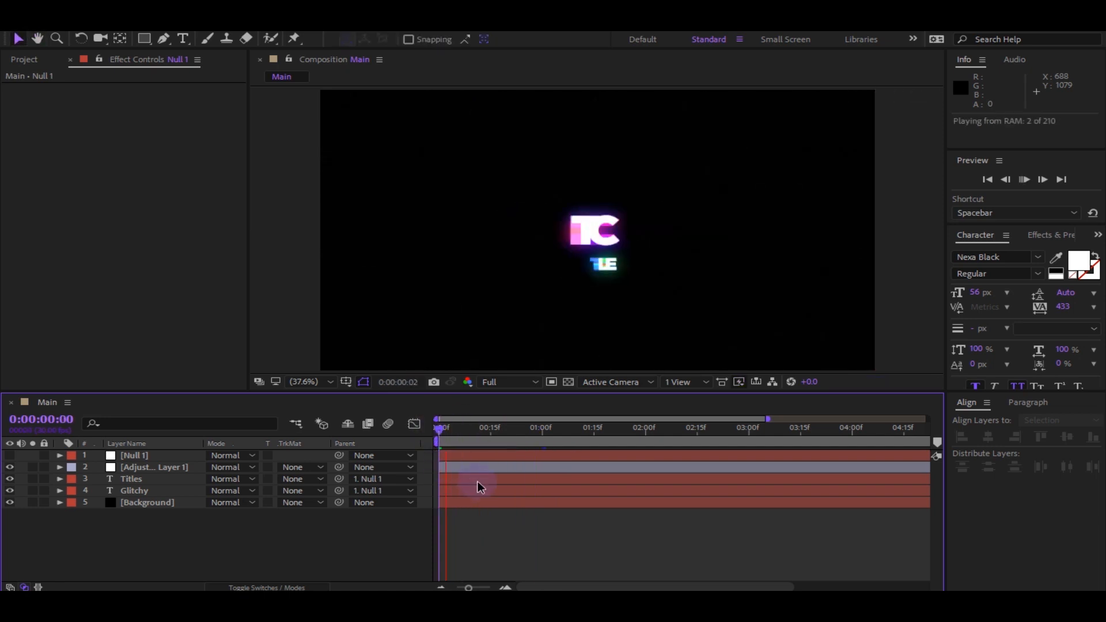
- Lower the composition preview resolution to Half and play the animation from the first frame
click(494, 382)
click(511, 432)
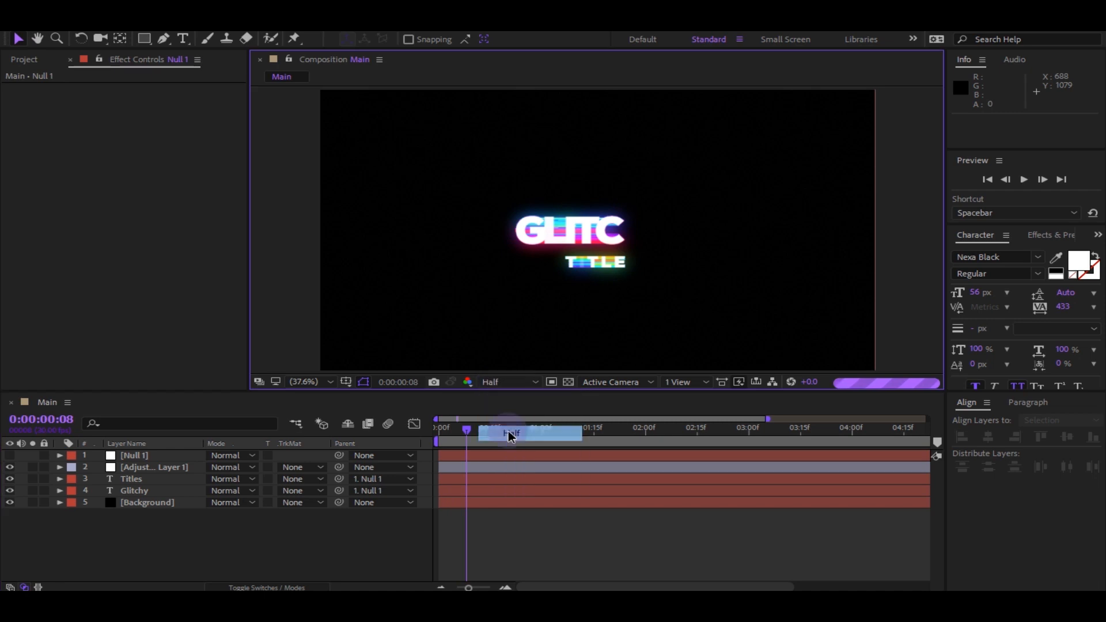
click(443, 429)
key(space)
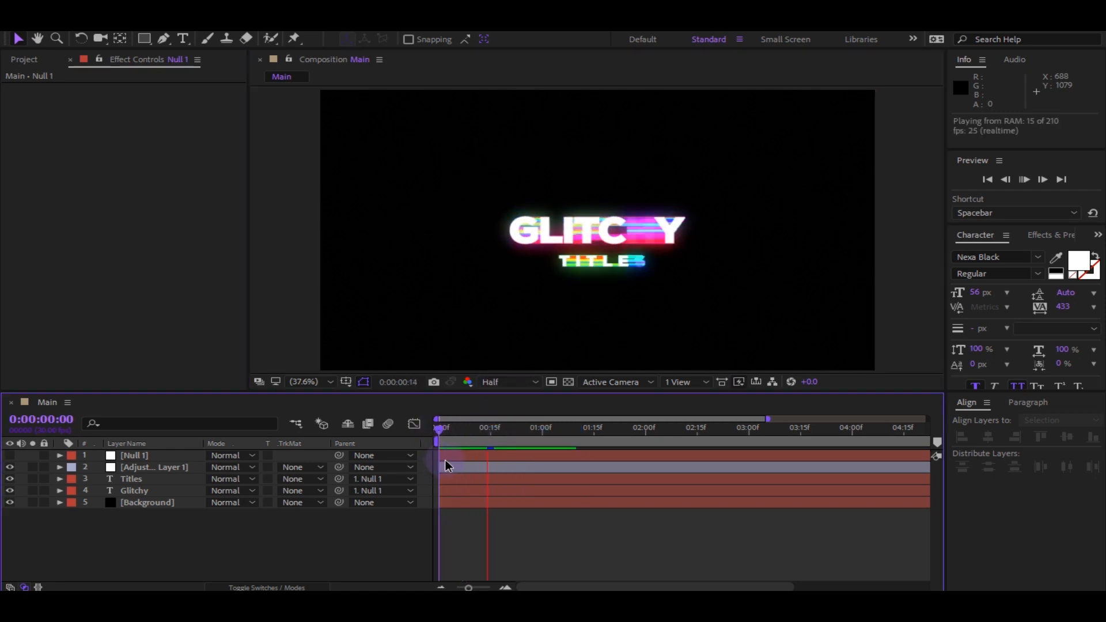
- Add the Glitch - 36784.mp4 footage to the Main composition between the Glitchy text and Background layers
click(27, 77)
click(24, 59)
click(73, 217)
click(70, 184)
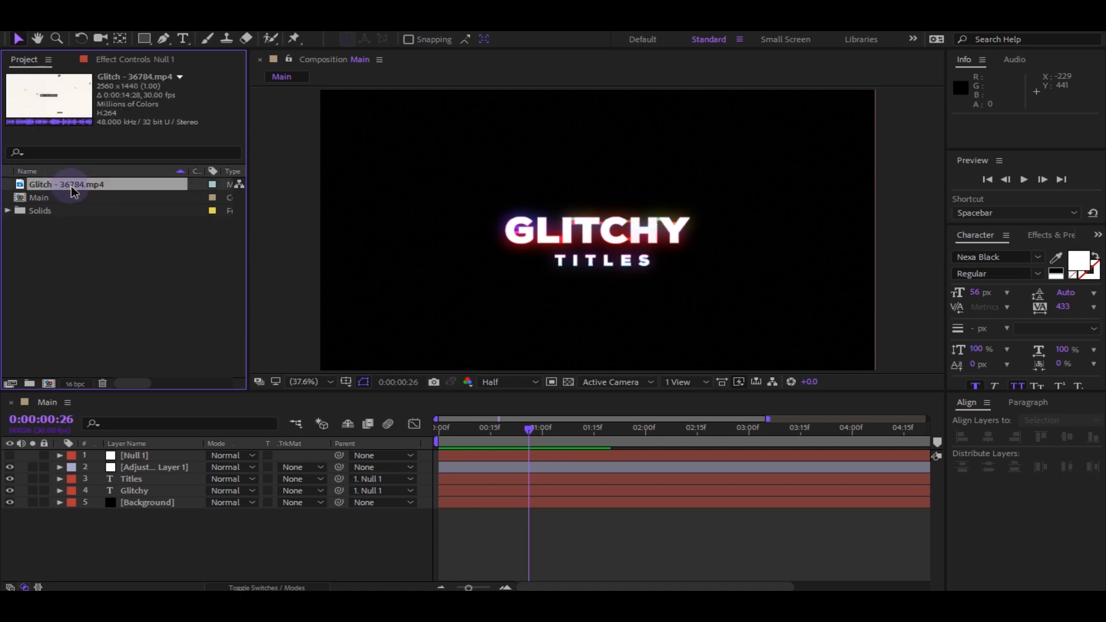
drag(68, 184, 114, 494)
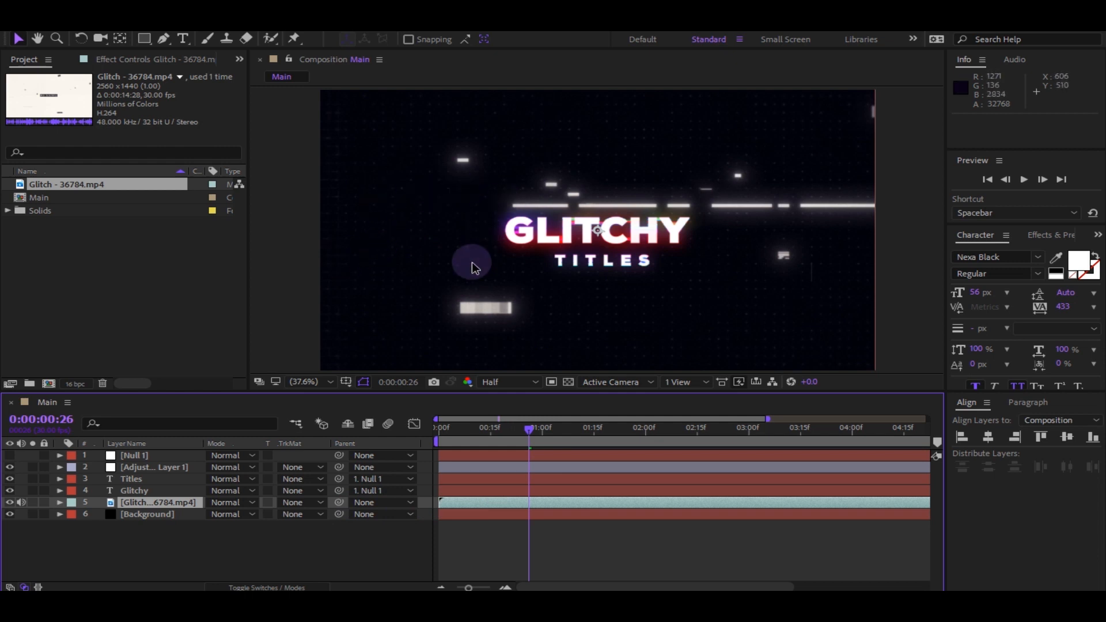
- Shift the Glitch - 36784.mp4 layer two frames earlier and check the opening frames
drag(476, 433, 452, 431)
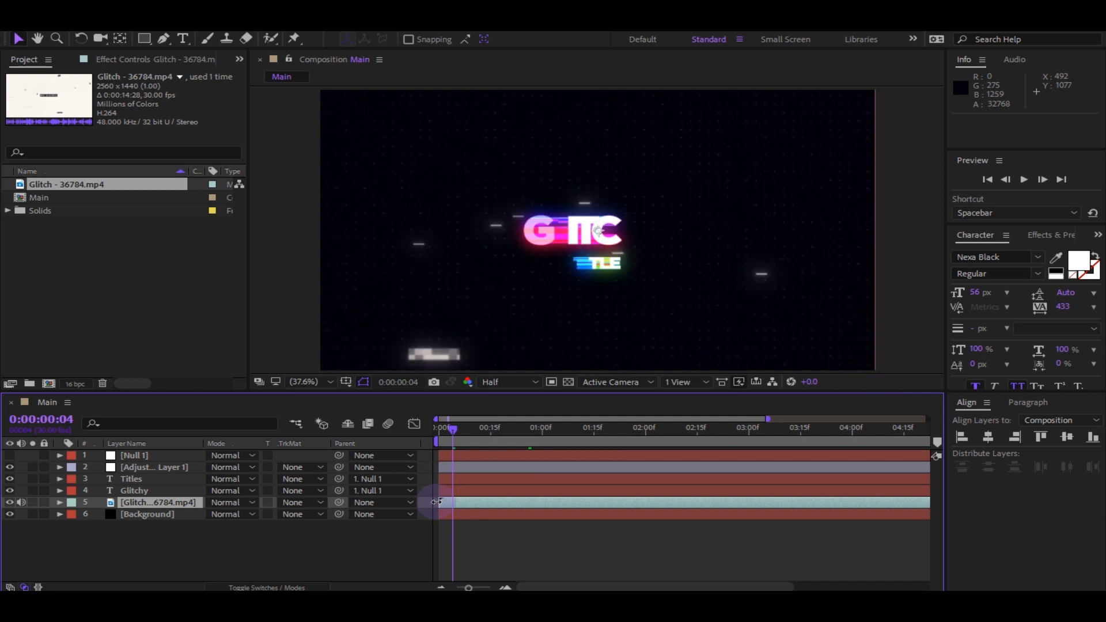
drag(485, 507, 482, 506)
click(446, 428)
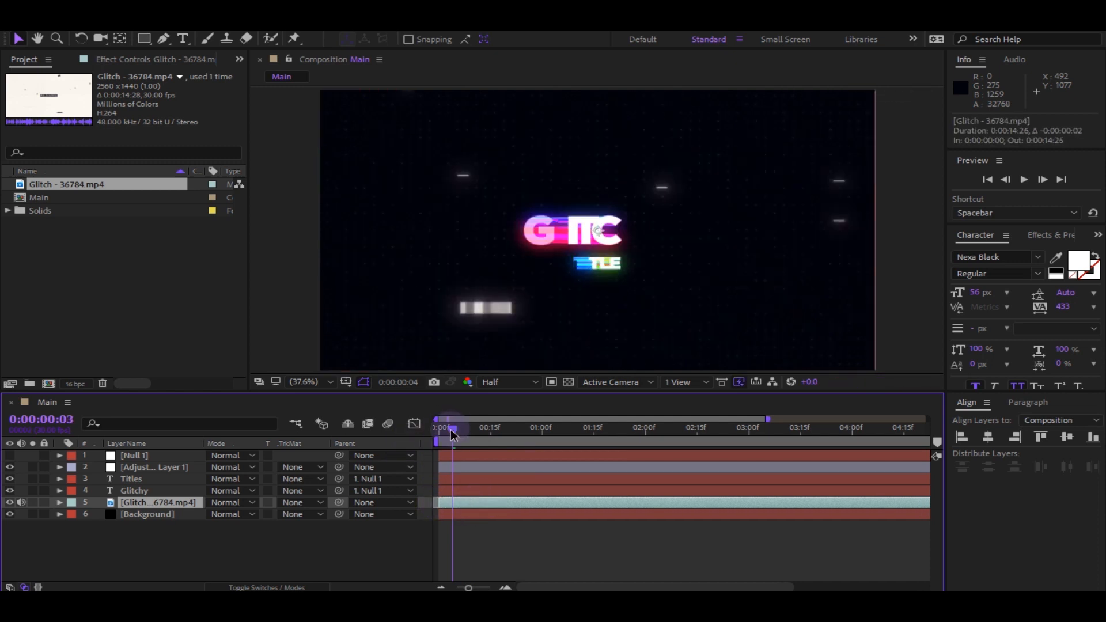
drag(450, 430, 437, 430)
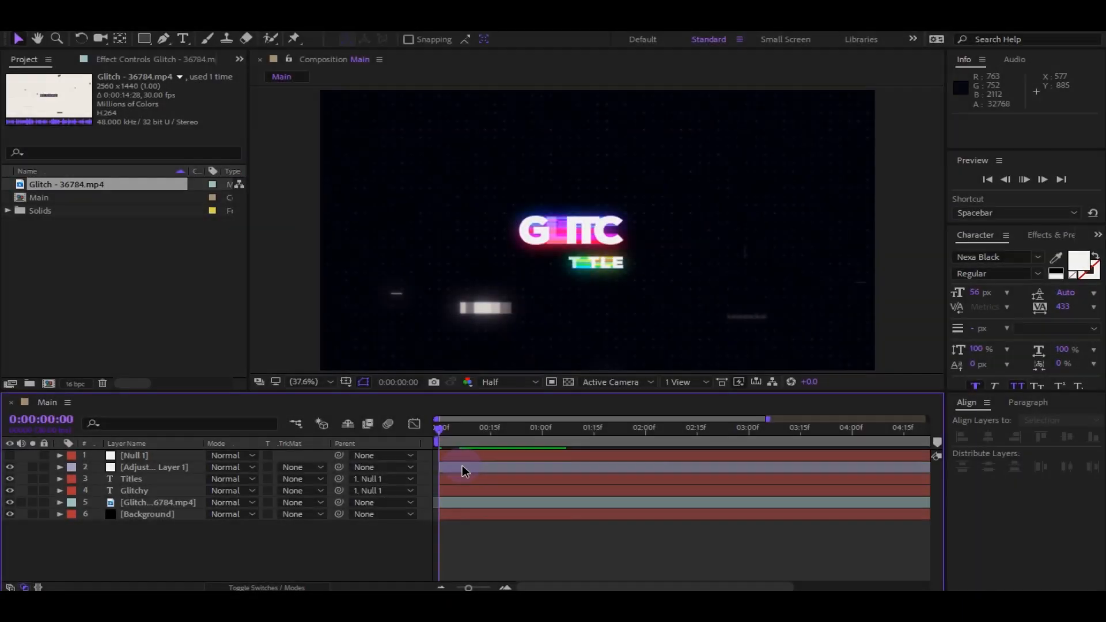
- Preview the opening of the title animation together with the glitch background footage
key(space)
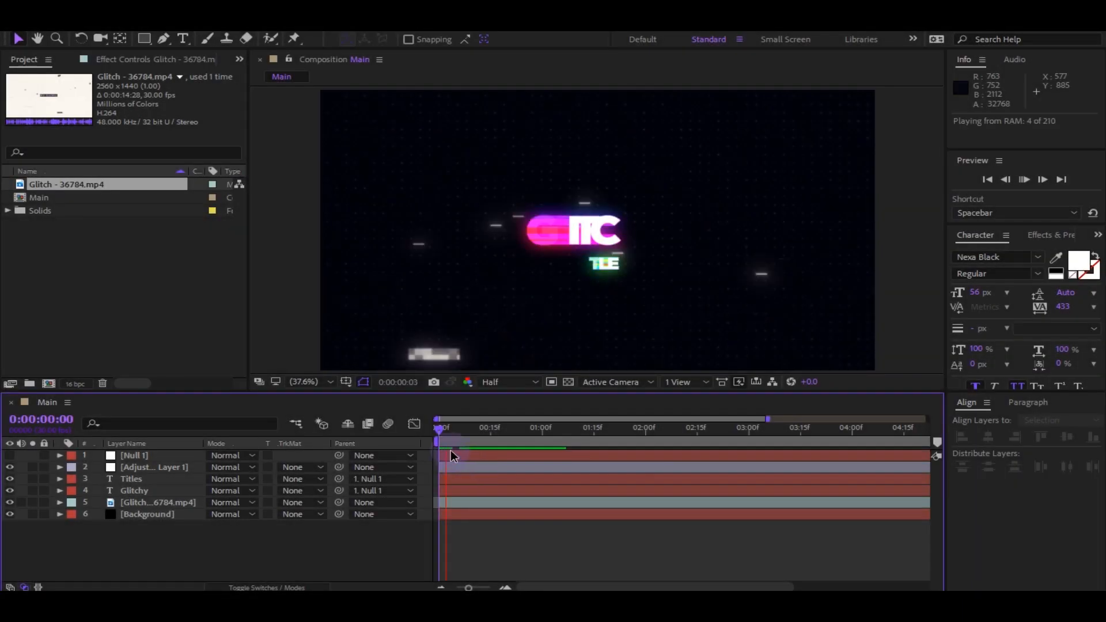
key(space)
key(Page_Down)
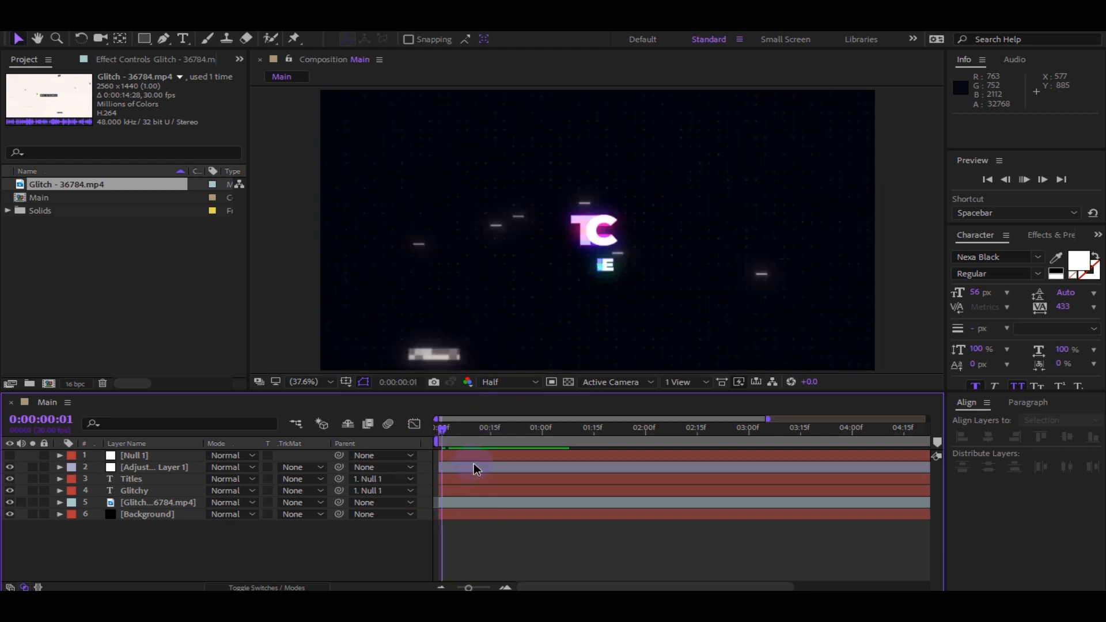
key(space)
click(466, 430)
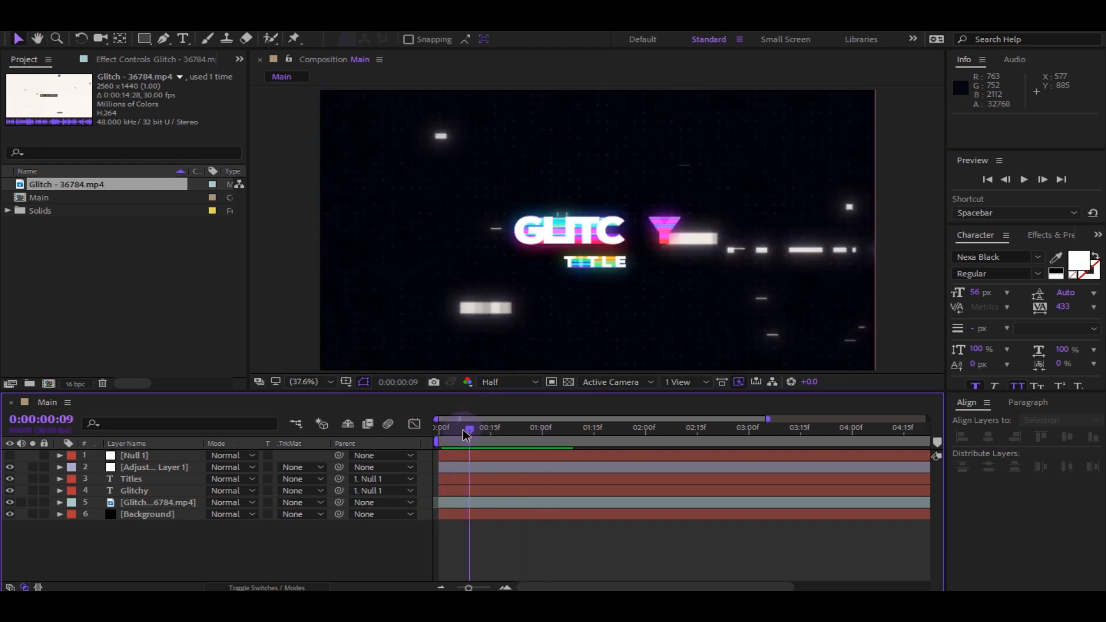
key(space)
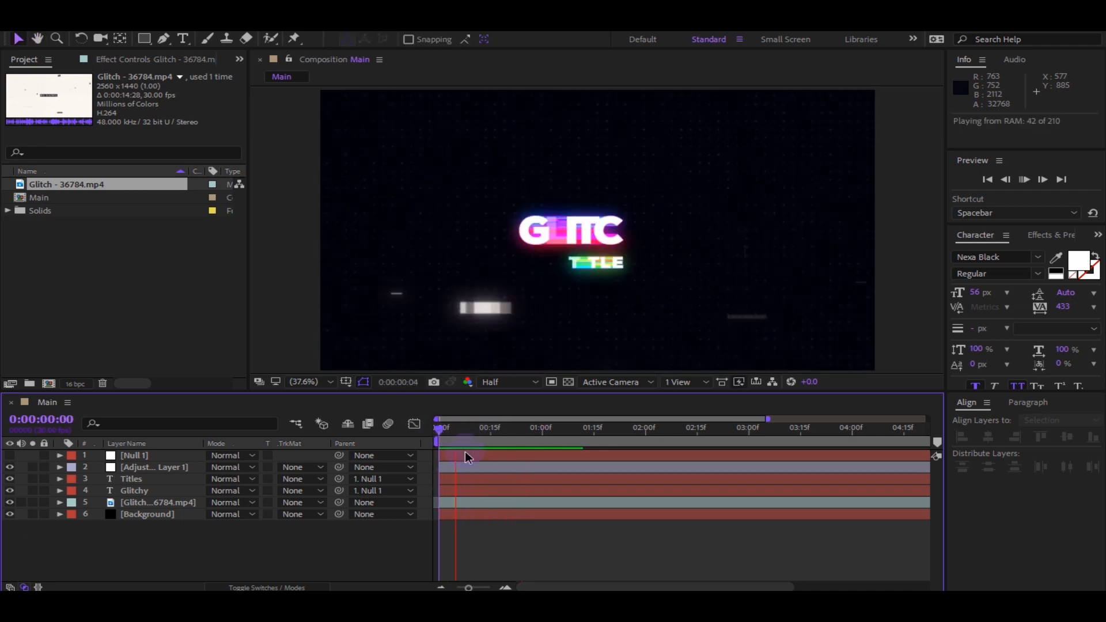
drag(467, 430, 443, 431)
key(space)
key(space)
key(space)
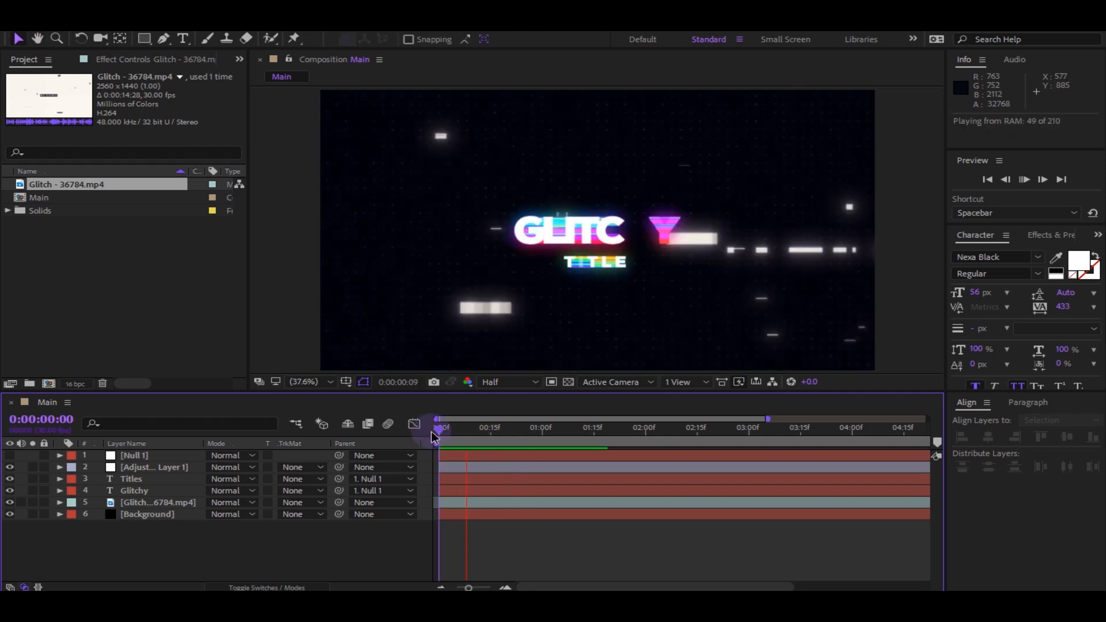
- Lower the composition preview resolution to Third and replay the animation from the first frame
click(507, 382)
click(521, 446)
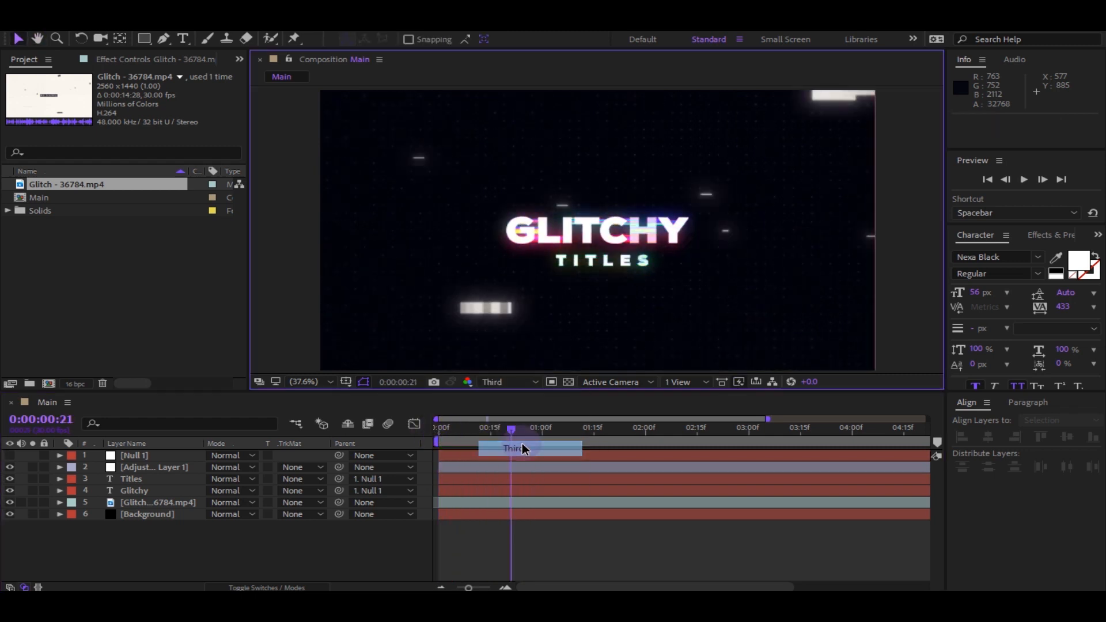
click(432, 432)
key(space)
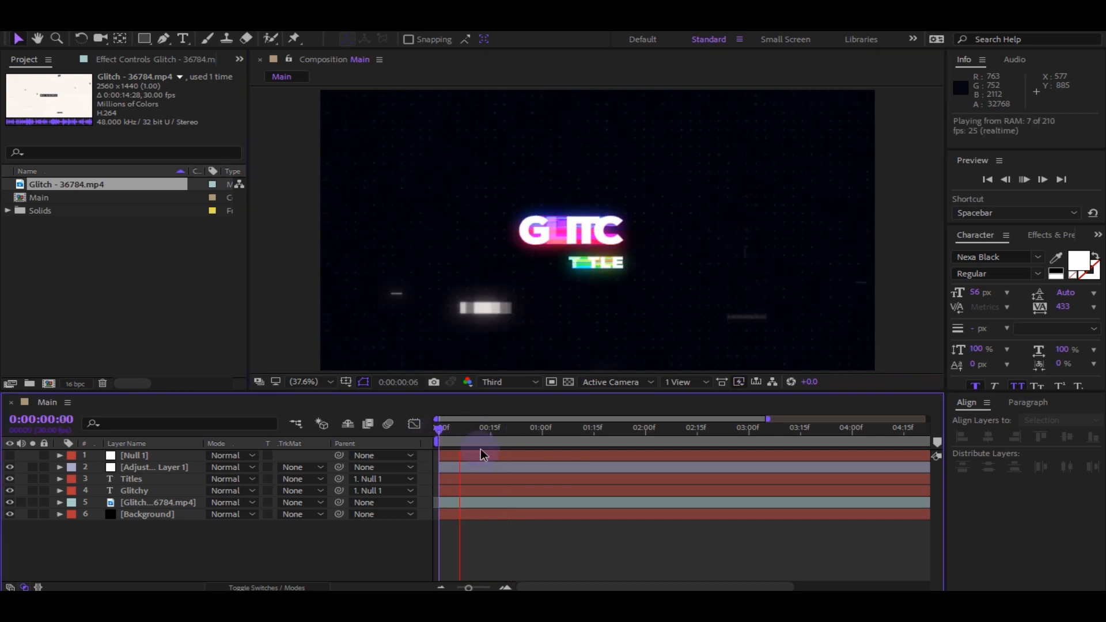